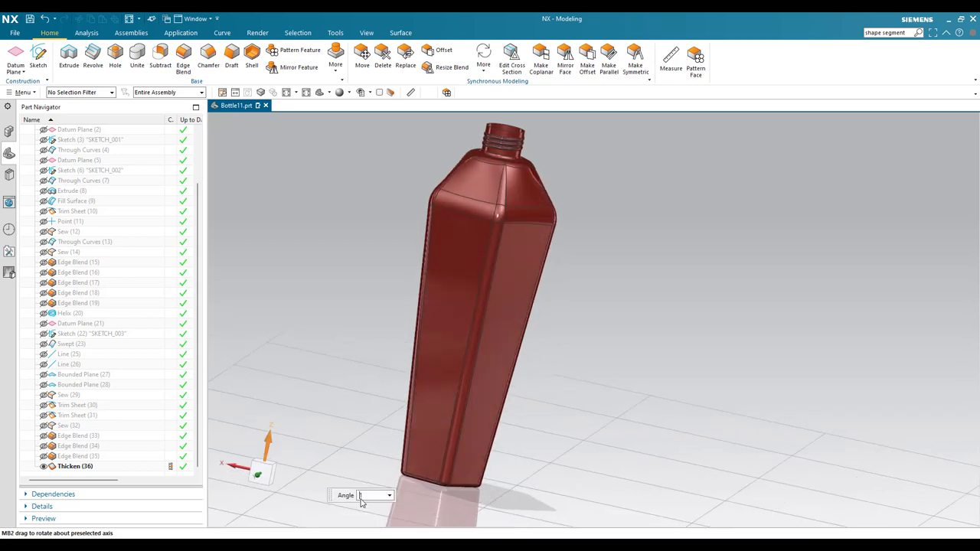
- Create a new part named model1.prt from the Model template in millimetres
click(15, 32)
click(23, 48)
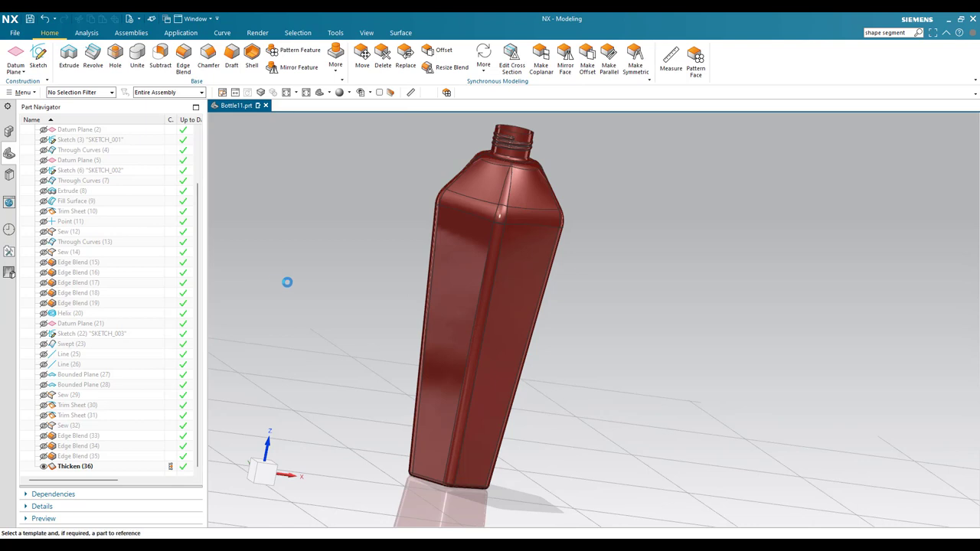
click(247, 126)
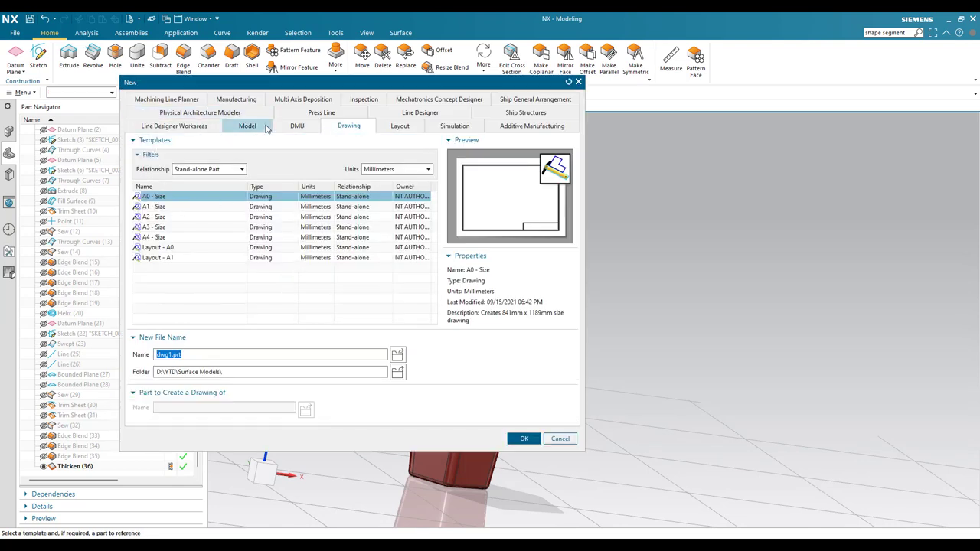
click(180, 197)
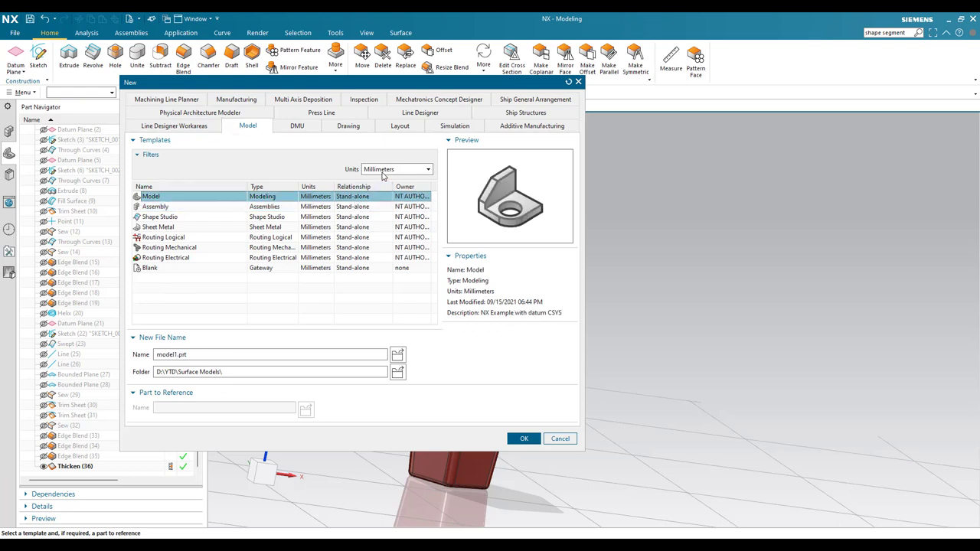
click(524, 438)
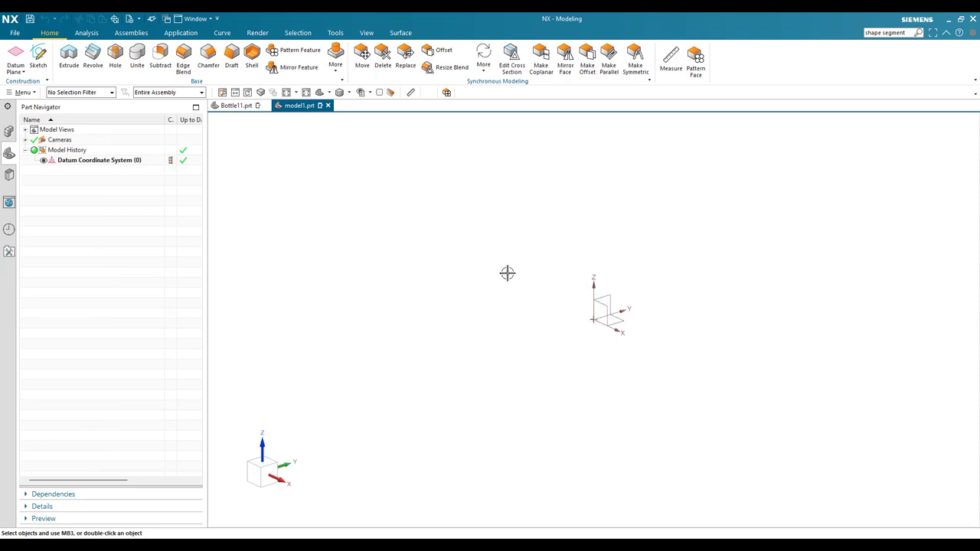
- Sketch a five-sided polygon on the XY plane, centred on the origin, with an inscribed radius of 75 mm and rotation 0°
click(37, 61)
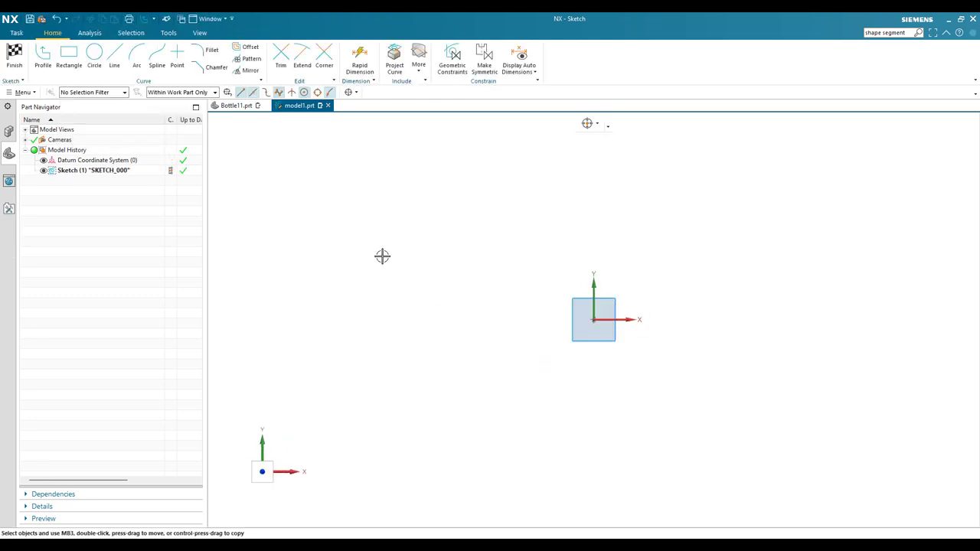
click(21, 91)
mouse_move(52, 144)
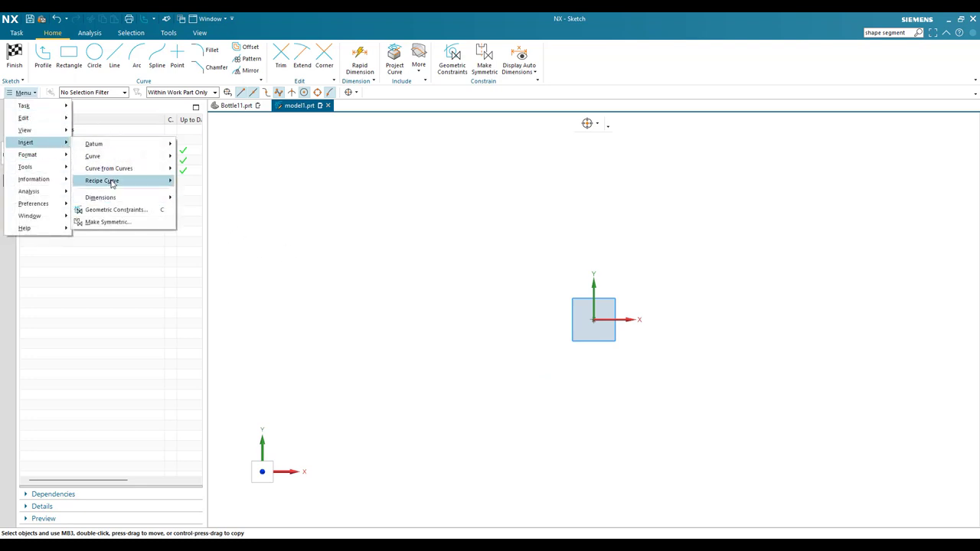
mouse_move(115, 159)
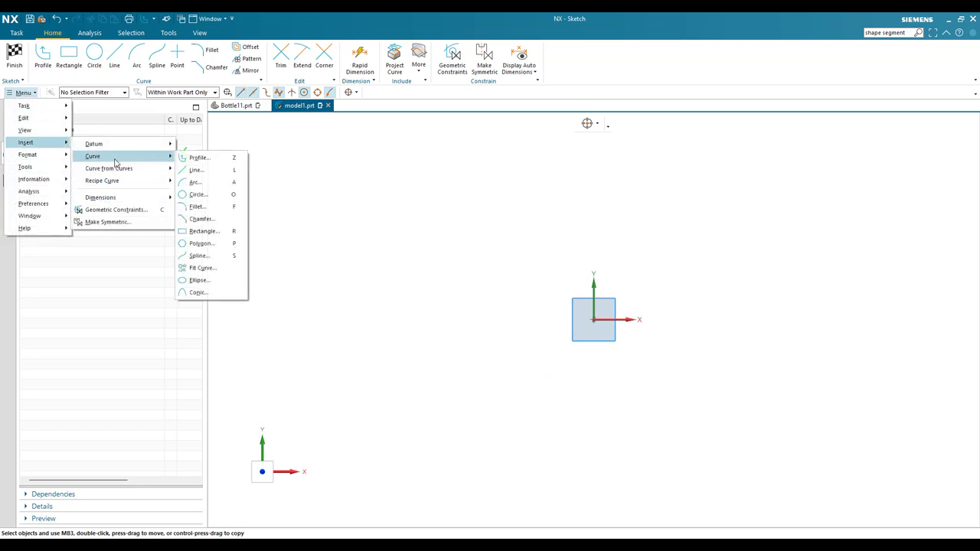
click(202, 242)
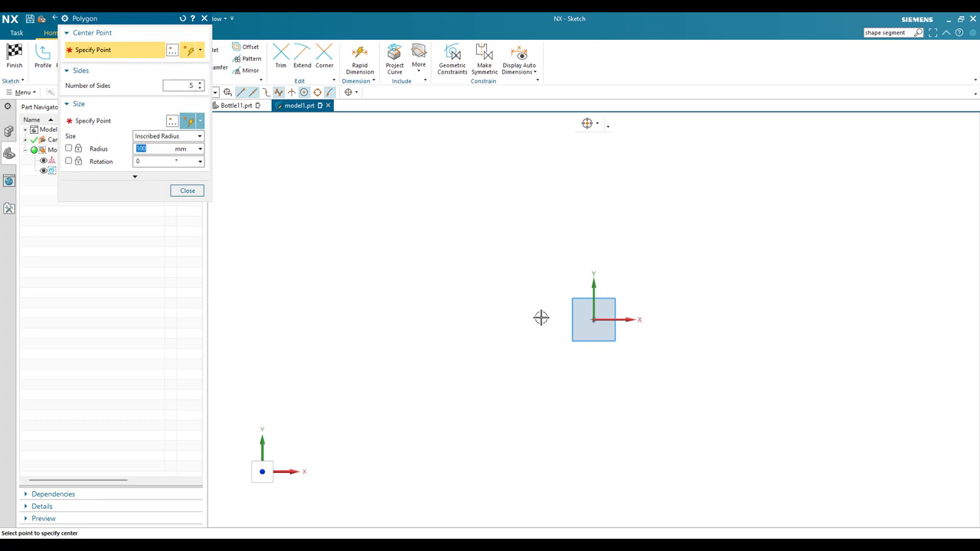
click(593, 319)
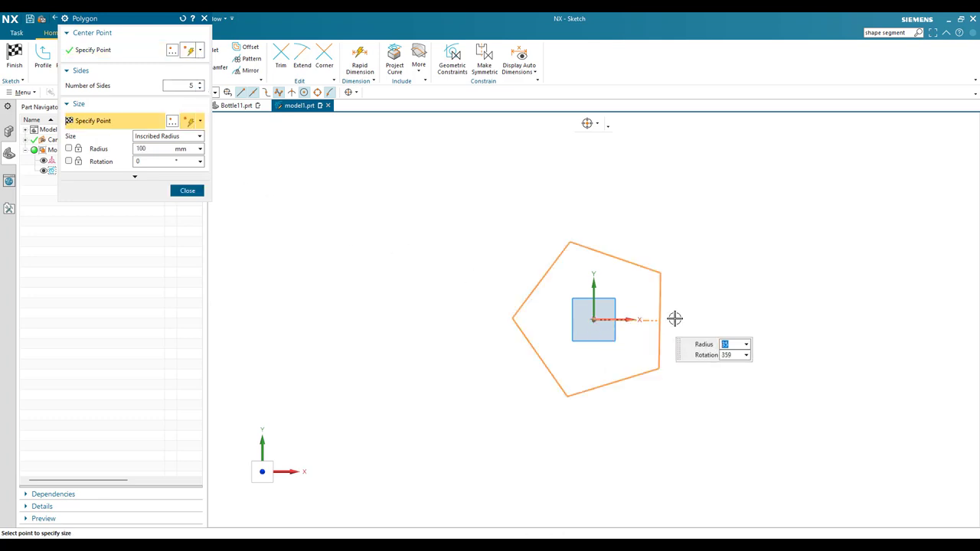
text(75)
key(Tab)
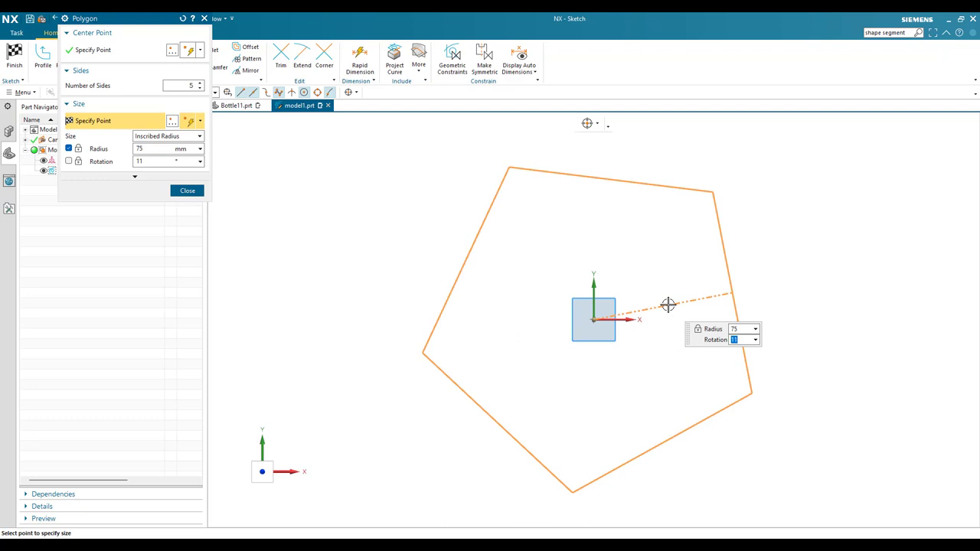
text(0)
key(Return)
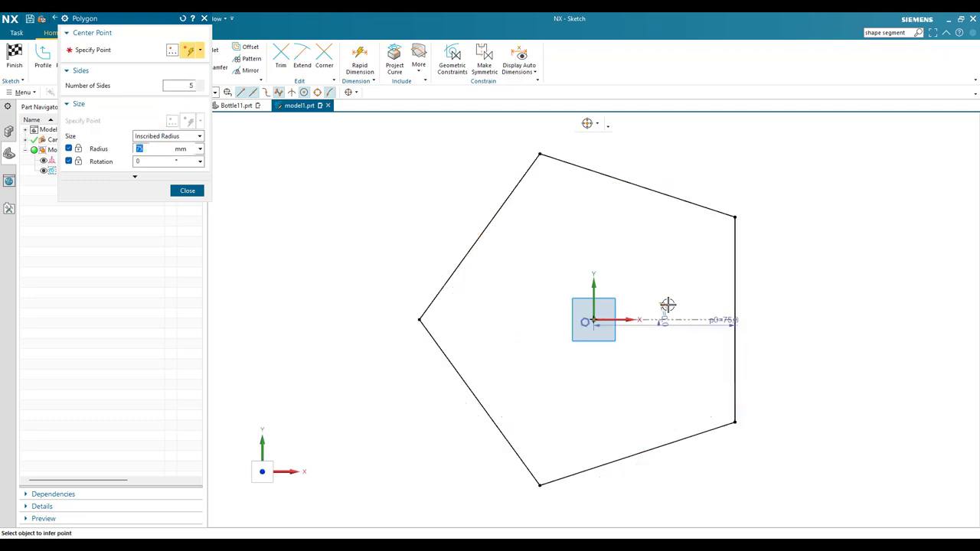
middle_click(665, 318)
- Move the pentagon's radius dimension farther below the centreline and finish the sketch
drag(666, 328, 666, 364)
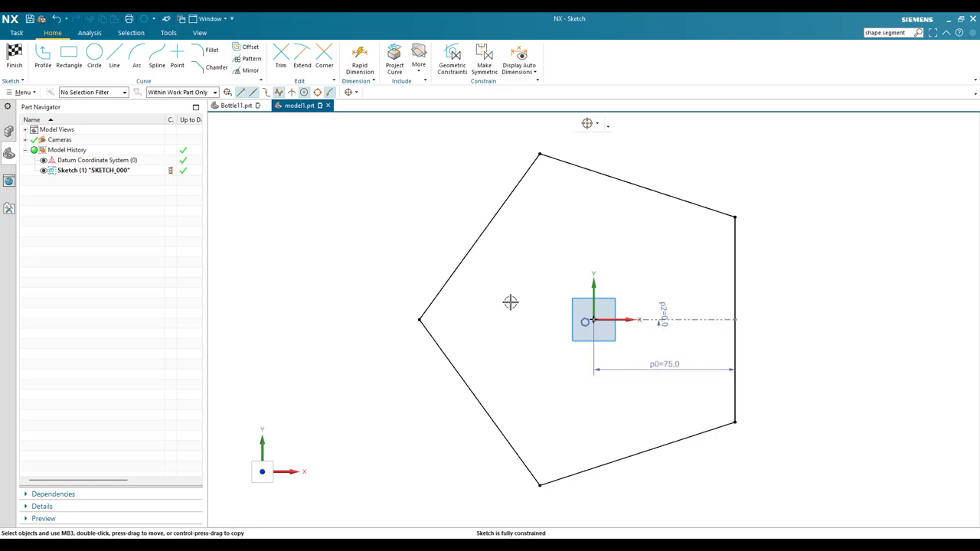
scroll(510, 294, down, 2)
click(15, 57)
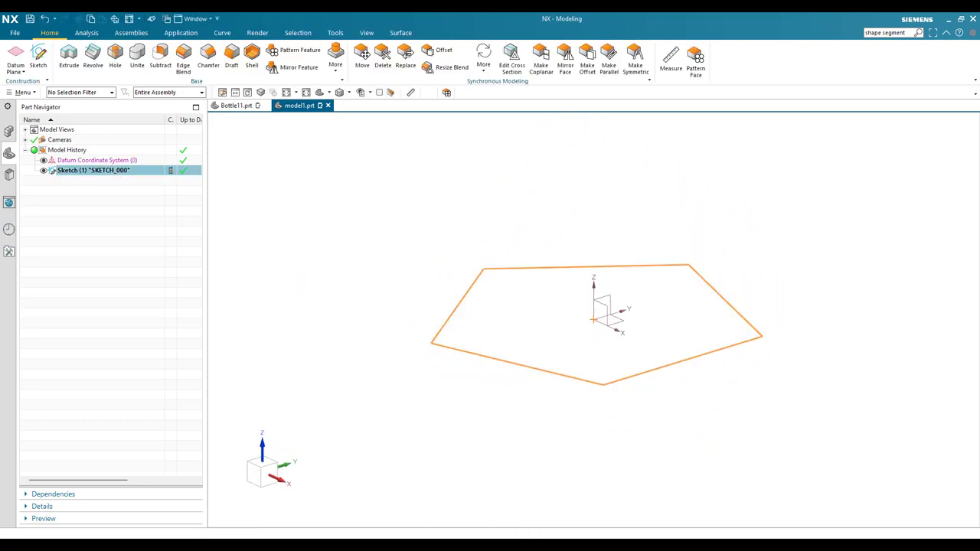
- Create a datum plane offset 600 mm above the XY plane of the datum coordinate system
scroll(559, 339, up, 2)
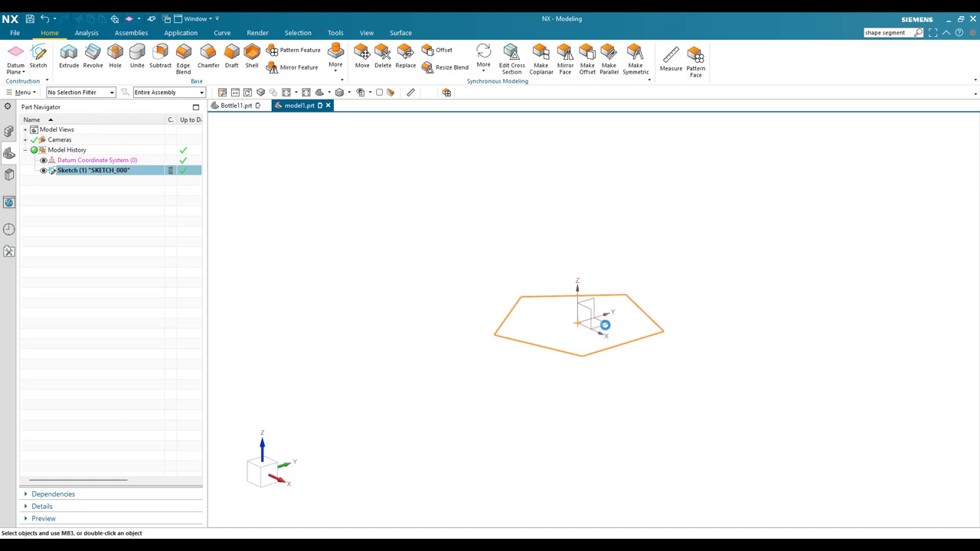
click(576, 286)
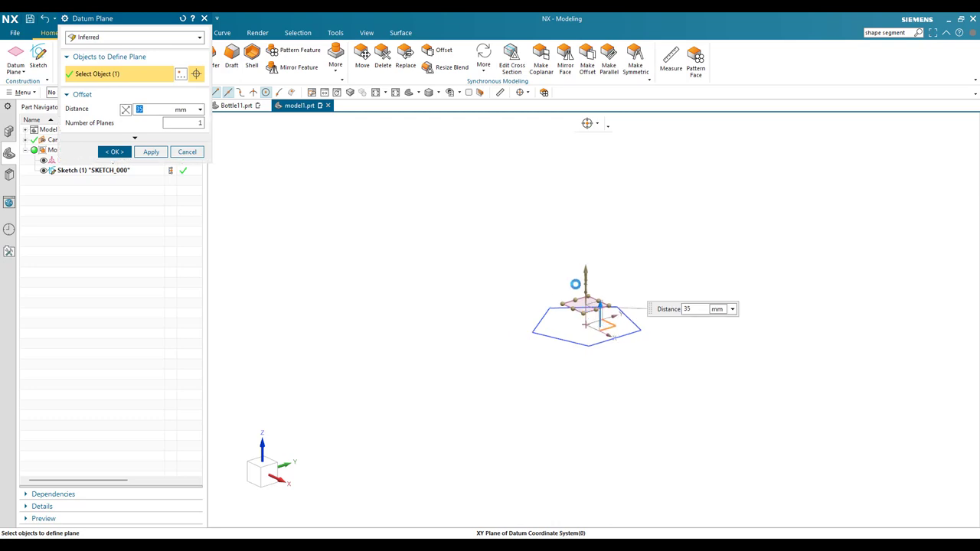
scroll(575, 285, down, 2)
text(6)
key(Return)
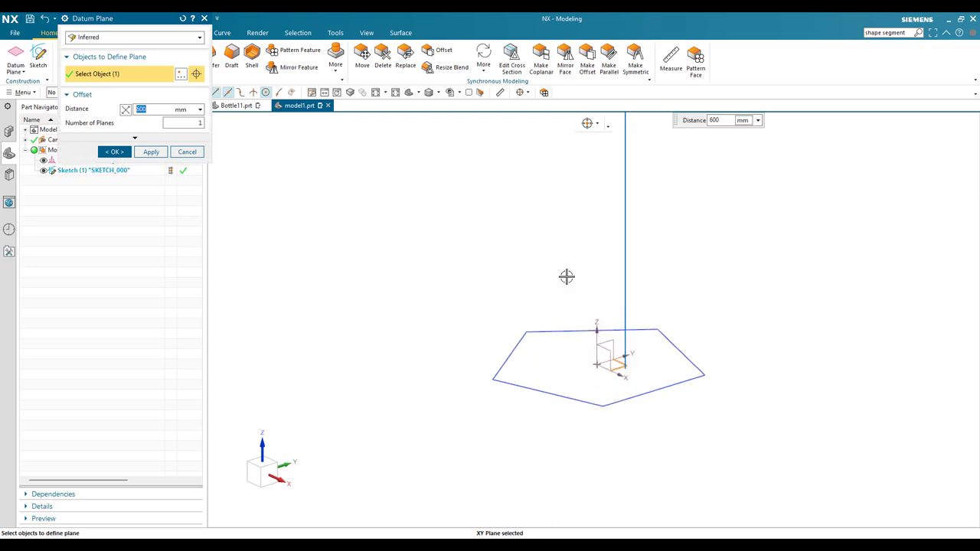
scroll(566, 296, up, 4)
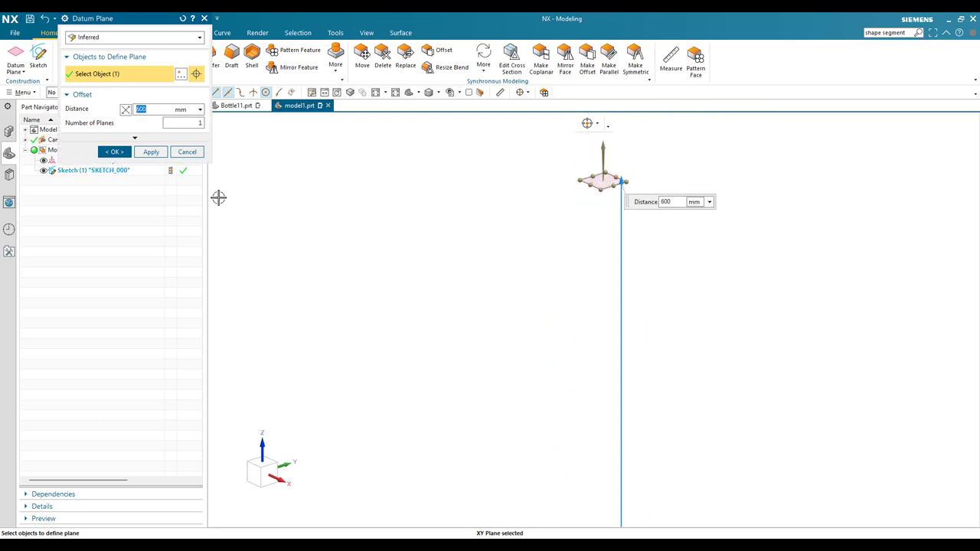
click(115, 152)
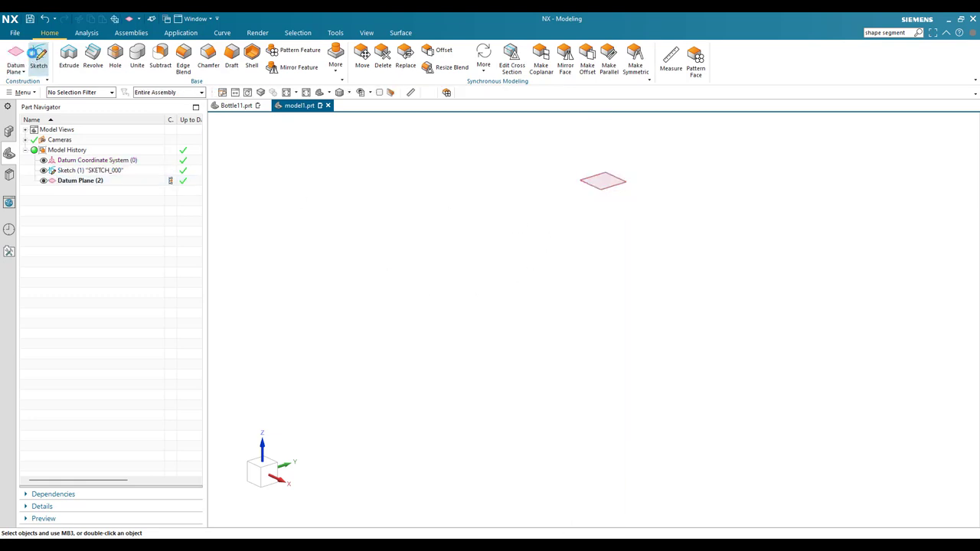
- Start a new sketch on the offset datum plane and leave the Profile tool without drawing anything
click(37, 57)
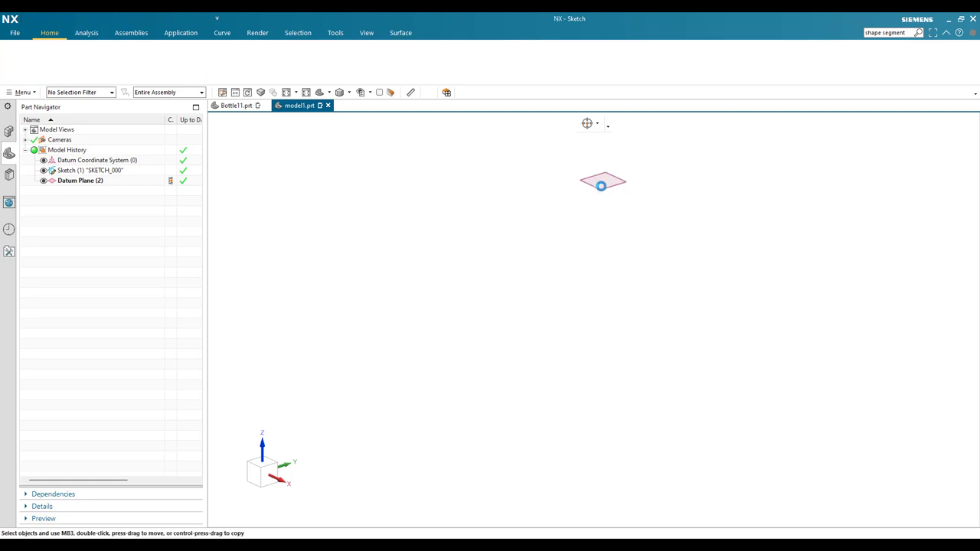
click(601, 186)
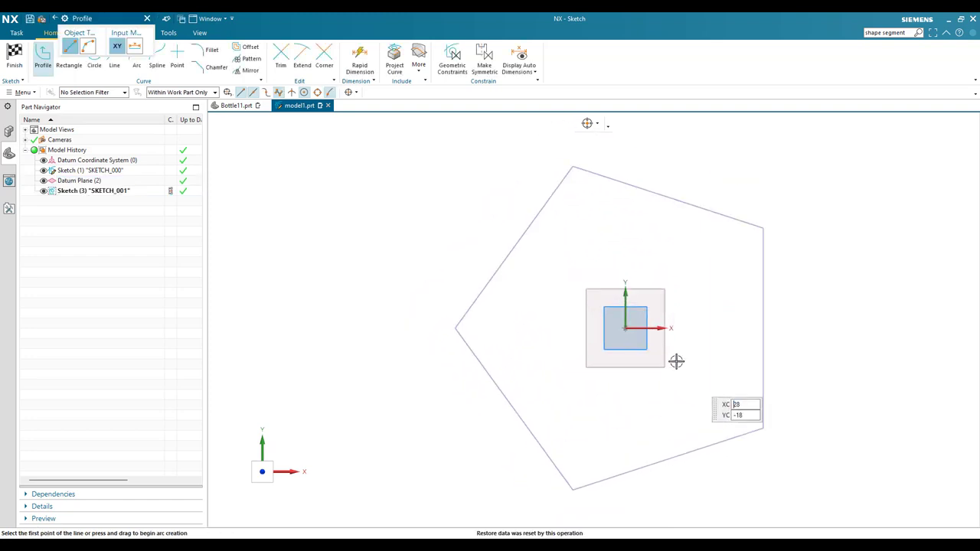
scroll(676, 361, up, 2)
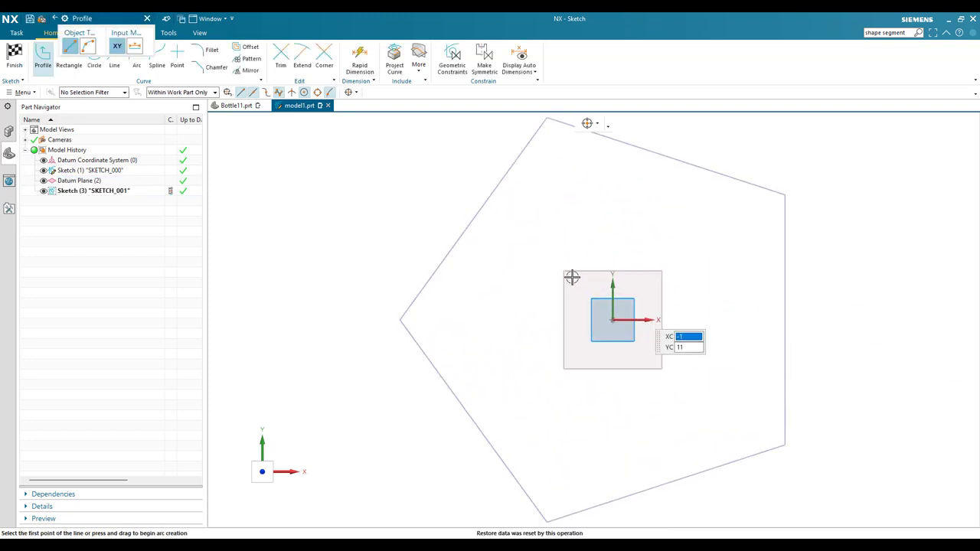
click(299, 186)
key(Escape)
key(Escape)
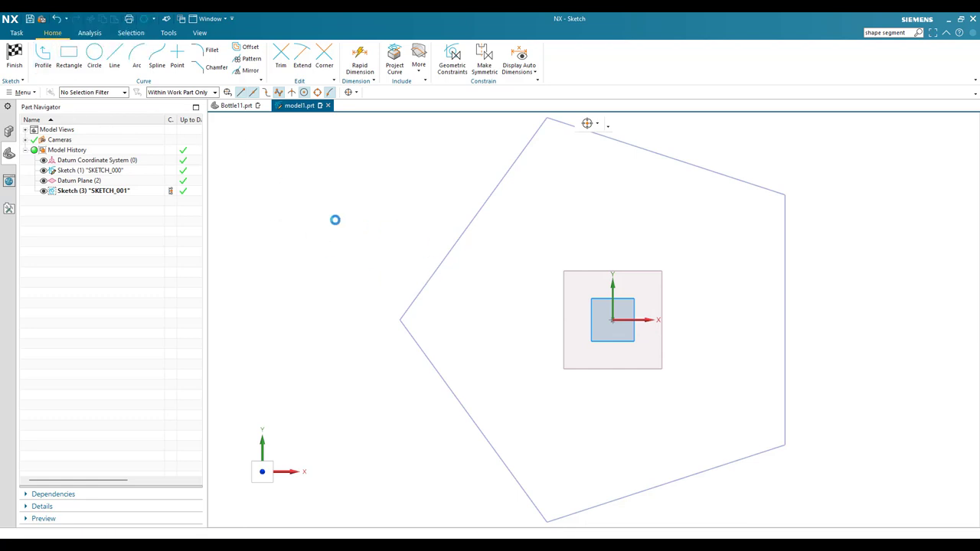
- Draw a five-sided polygon centred on the sketch origin with an inscribed radius of 120 mm and rotation 0°
key(p)
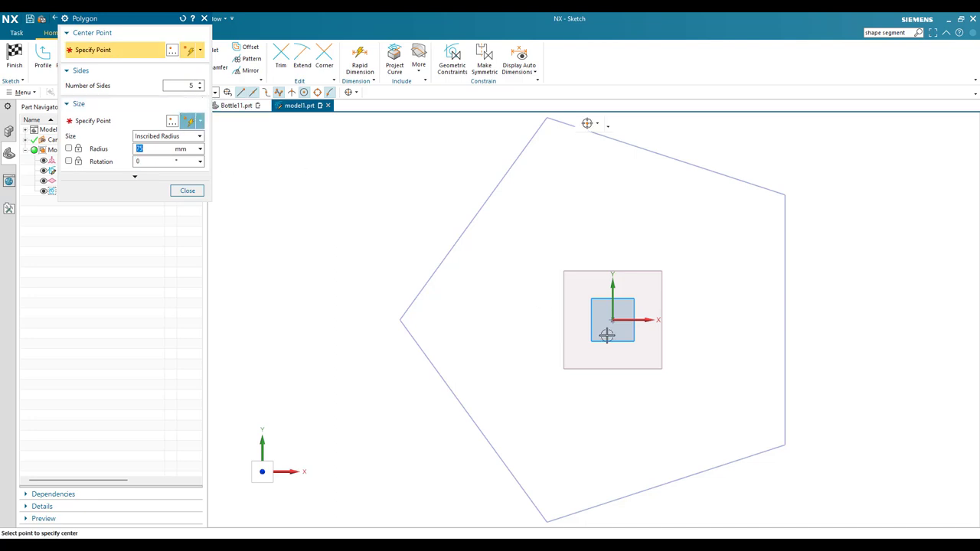
click(608, 320)
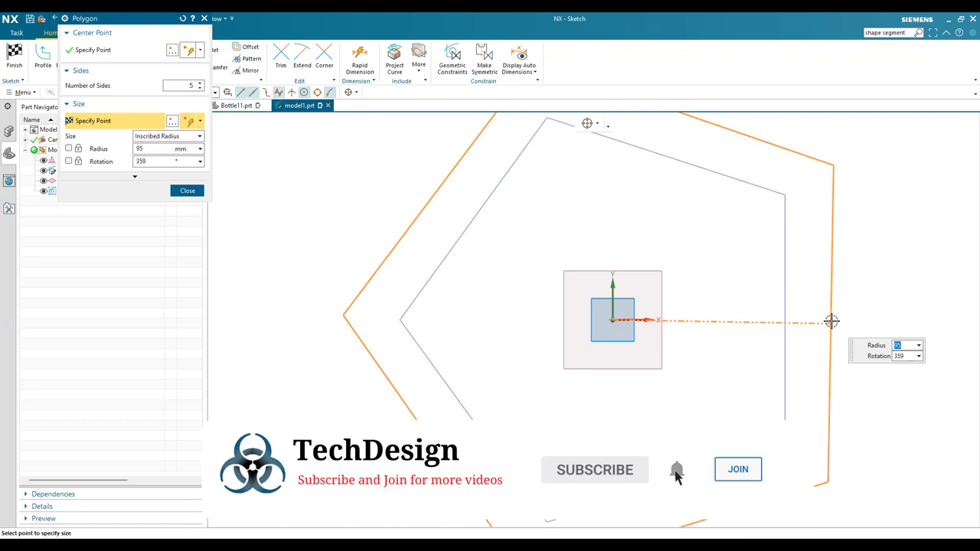
text(120)
key(Tab)
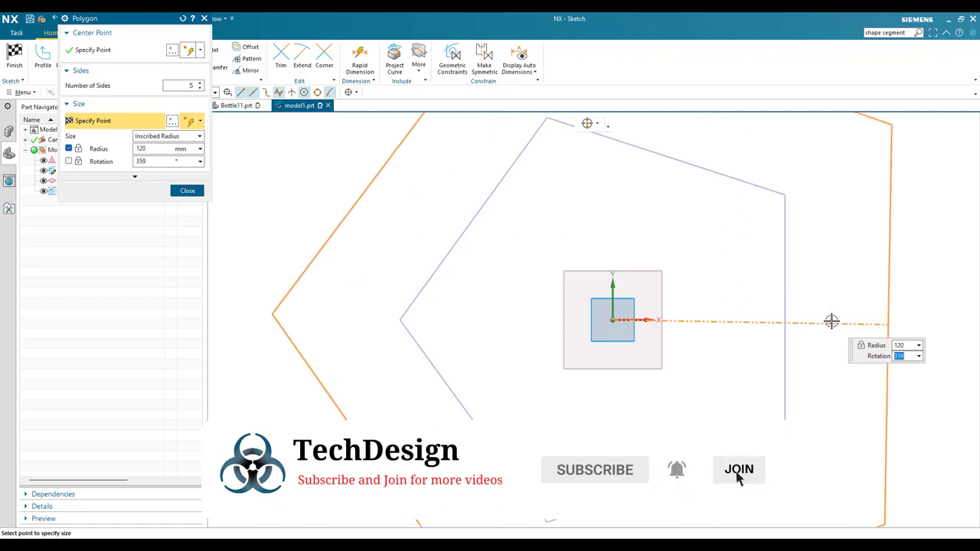
key(Return)
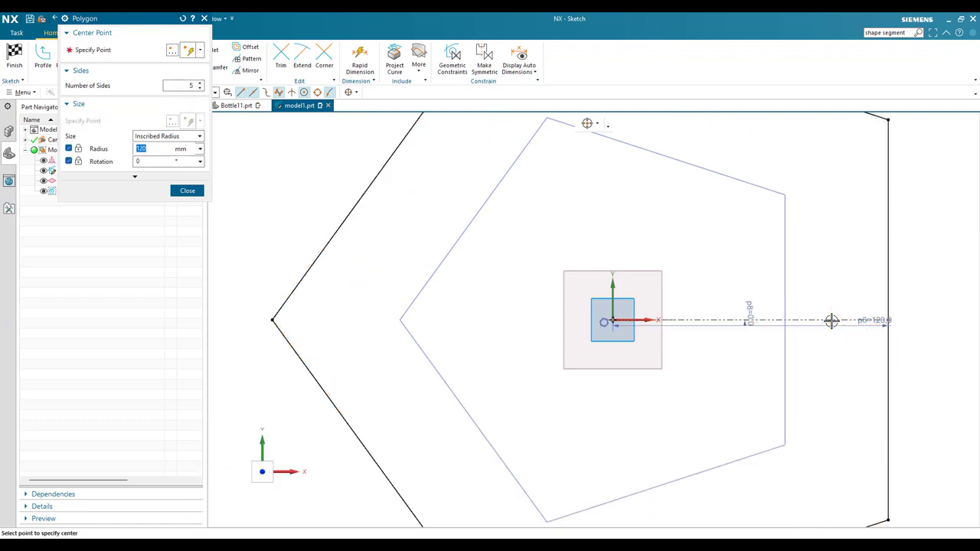
key(Escape)
- Move the larger pentagon's radius dimension below the profile and finish the sketch
scroll(601, 232, down, 5)
scroll(669, 281, up, 3)
drag(682, 247, 685, 418)
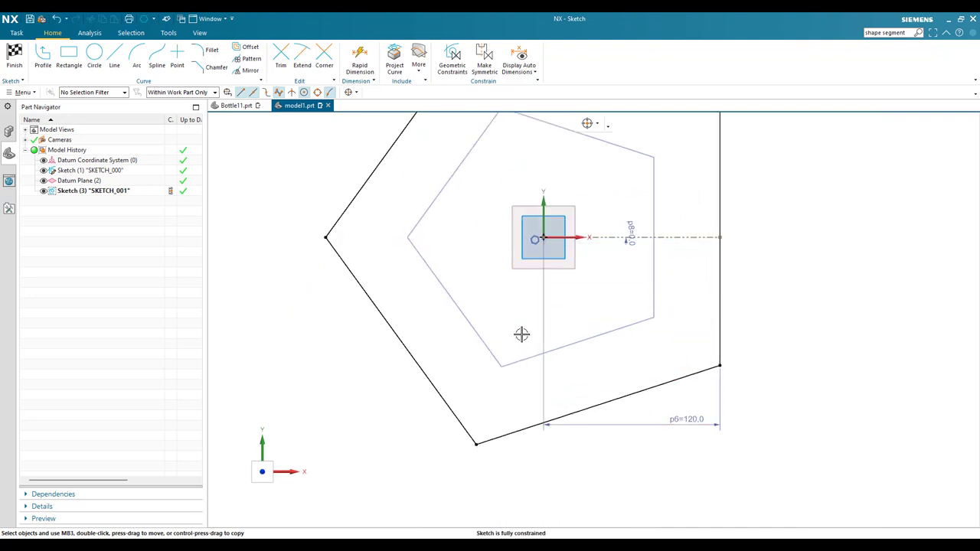
scroll(484, 302, up, 1)
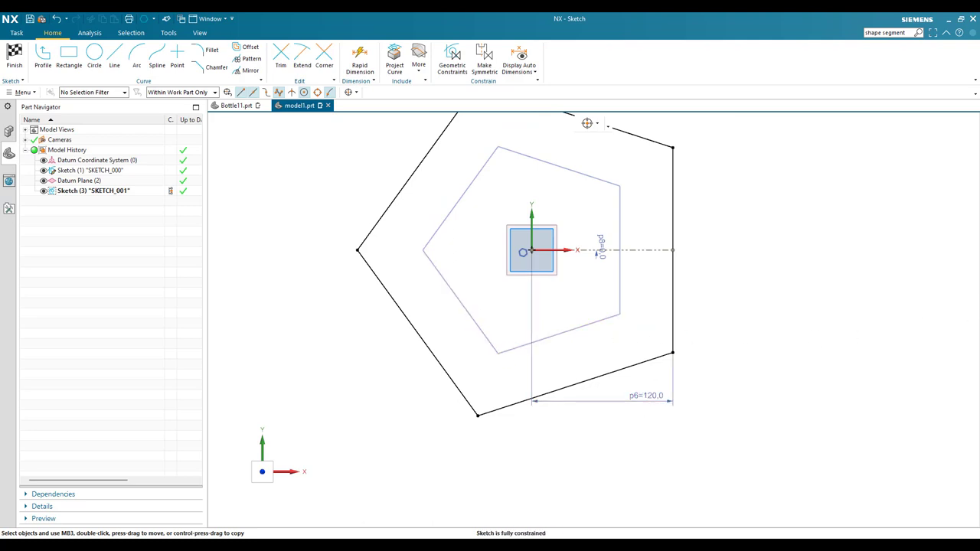
click(14, 57)
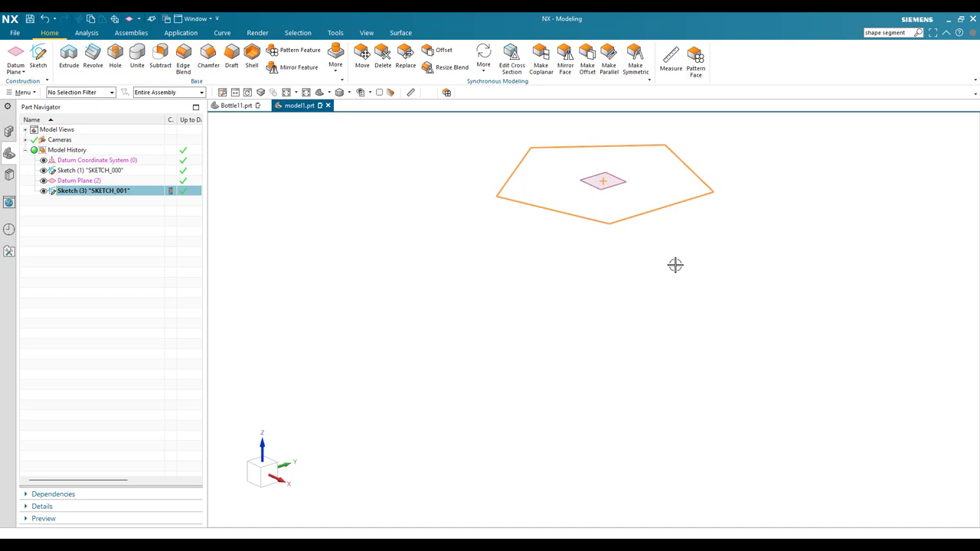
- Start a Through Curves surface with continuity set to G0 (Position) for both the first and last sections
key(ctrl+f)
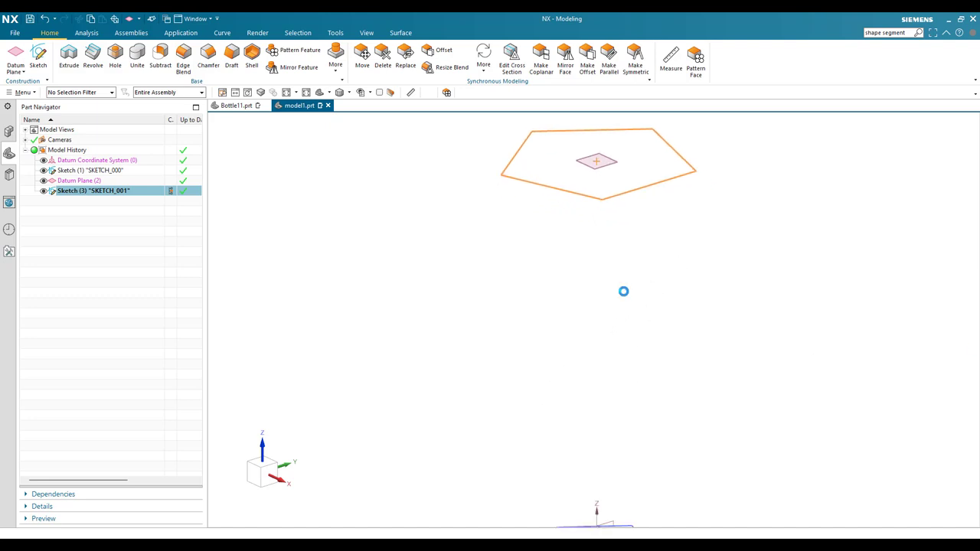
key(Escape)
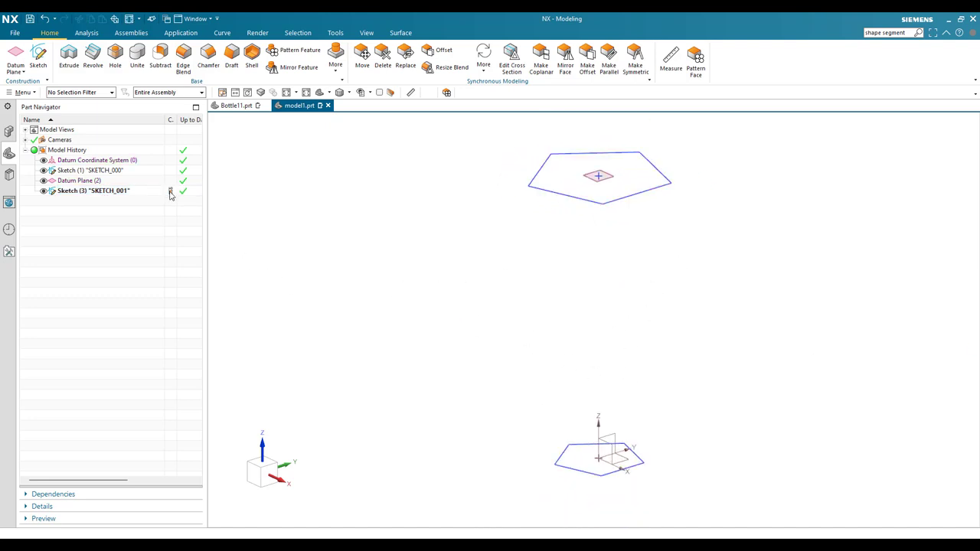
click(398, 32)
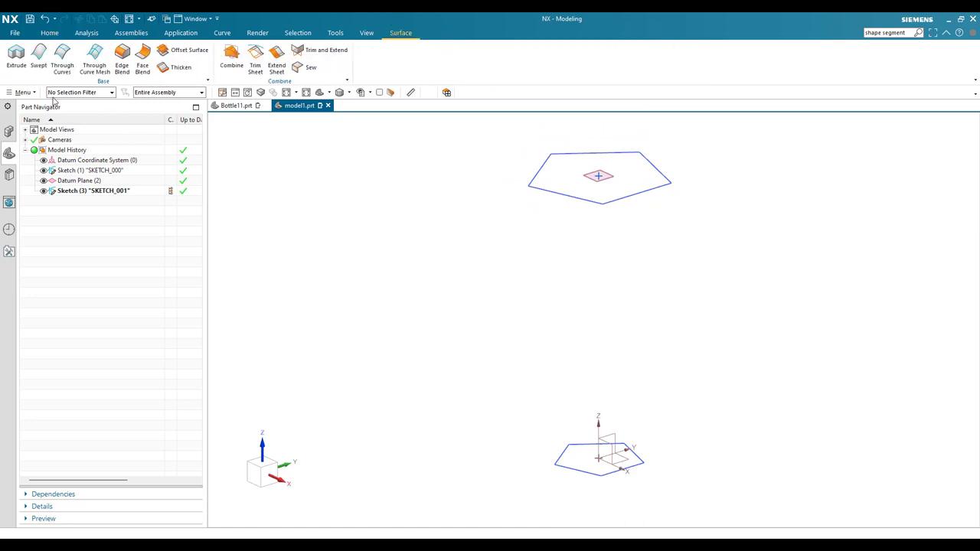
click(57, 65)
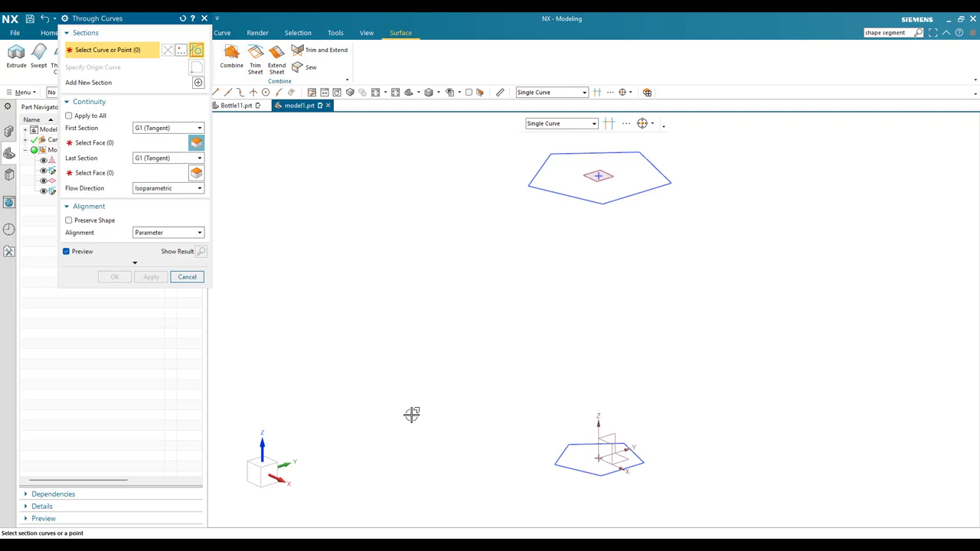
click(170, 128)
click(168, 137)
click(167, 141)
click(152, 152)
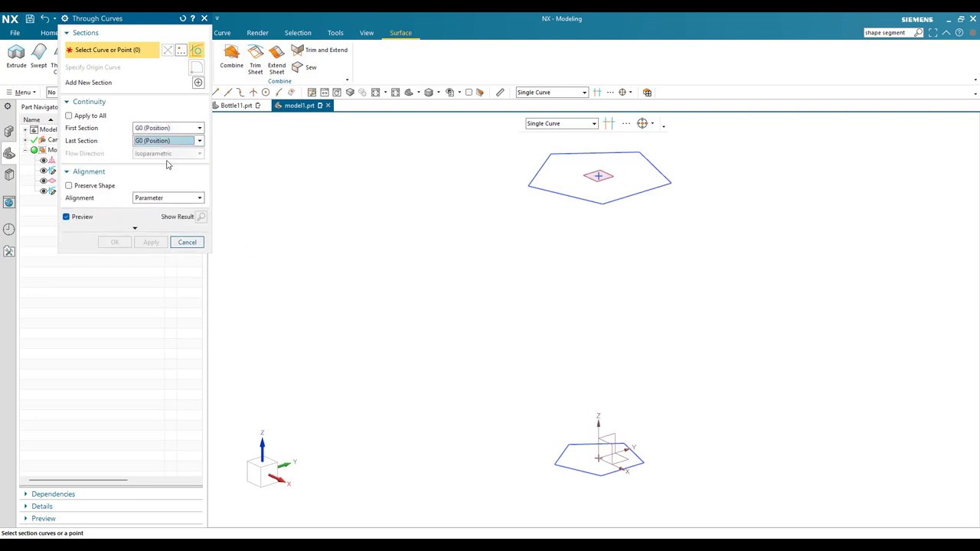
- Select all five edges of the lower pentagon as the first section and complete that section
click(621, 468)
scroll(592, 483, up, 4)
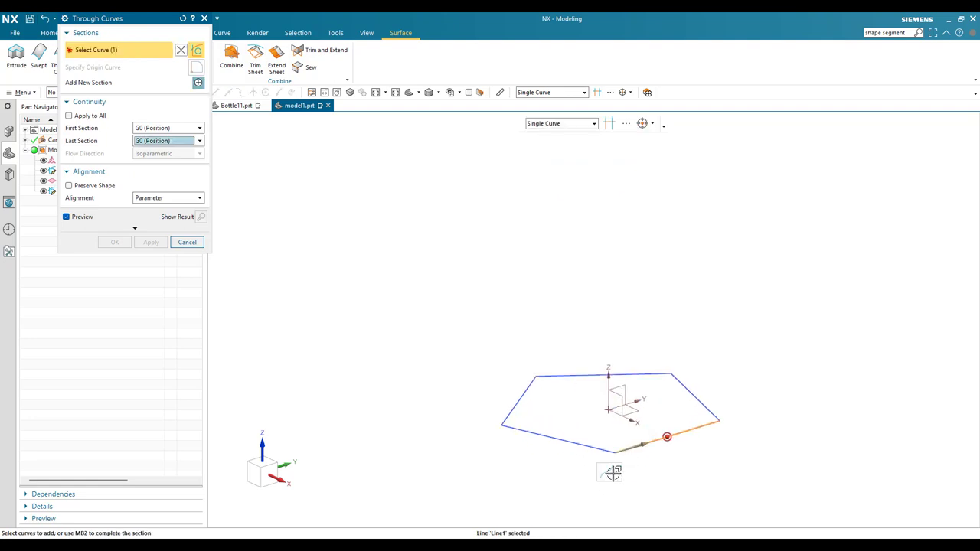
click(713, 402)
click(628, 375)
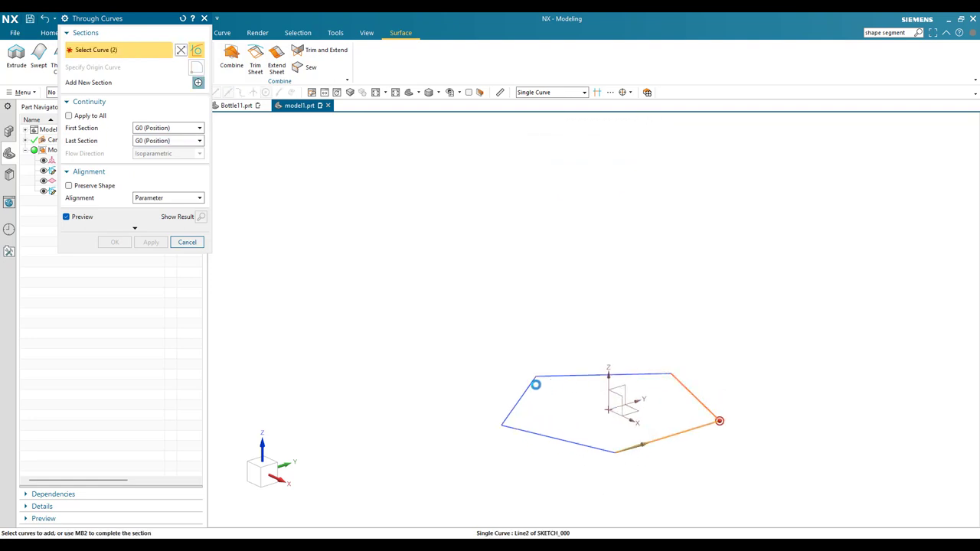
click(534, 383)
click(531, 433)
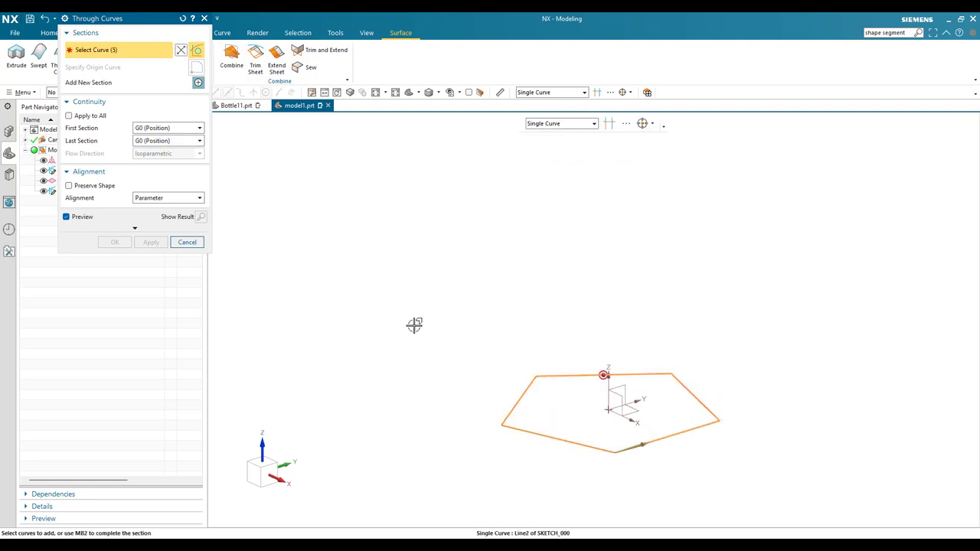
middle_click(304, 265)
scroll(582, 466, down, 4)
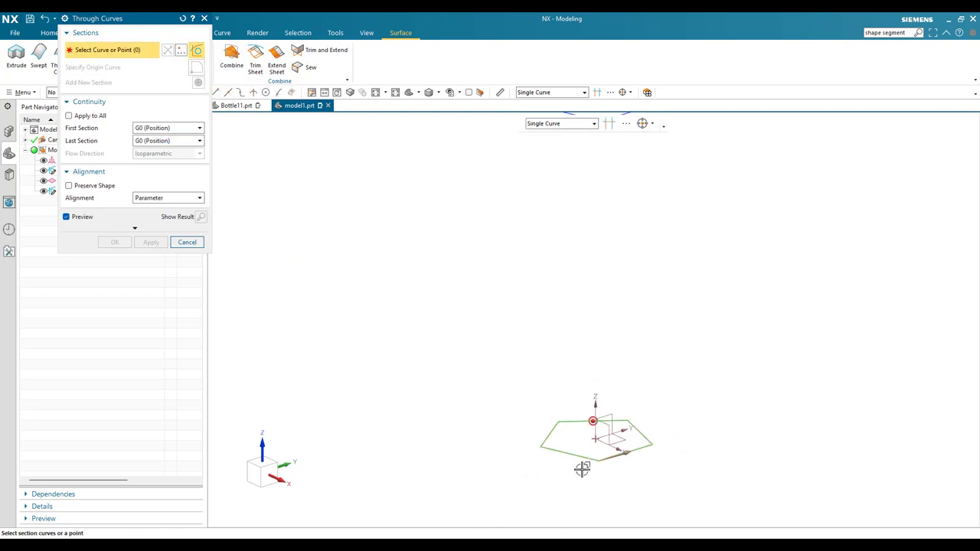
- Select all five edges of the upper pentagon as the second section, in the same order and direction as the first
scroll(608, 280, up, 5)
click(634, 284)
click(732, 201)
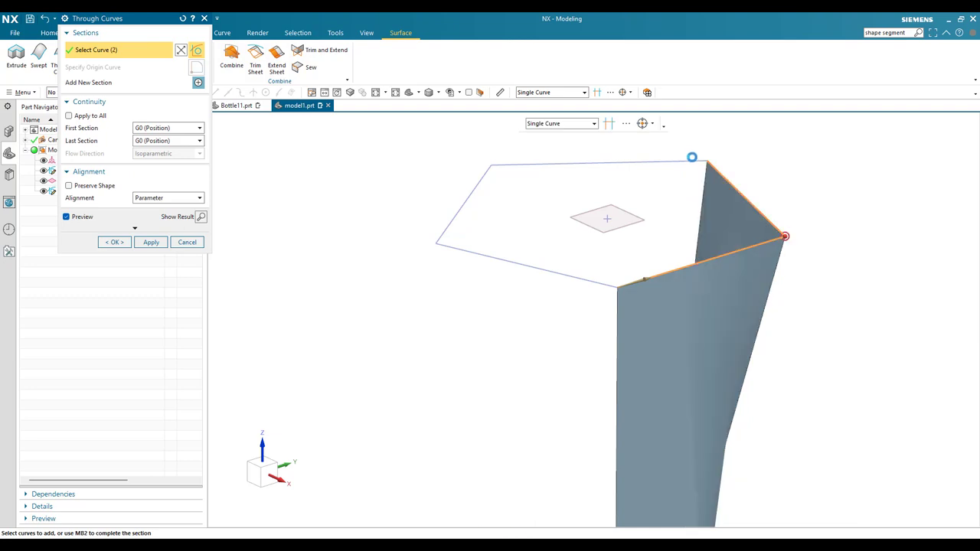
click(680, 167)
click(461, 209)
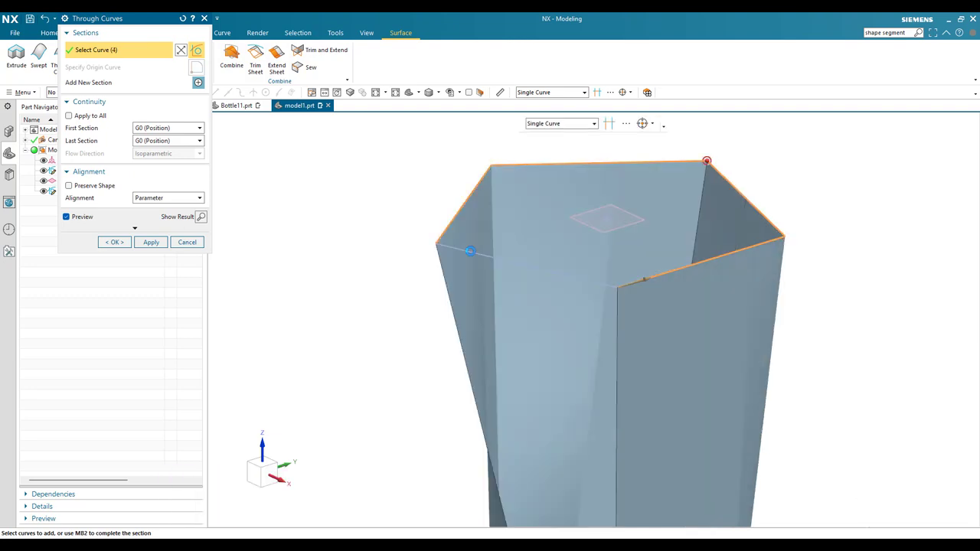
click(471, 250)
scroll(590, 284, down, 4)
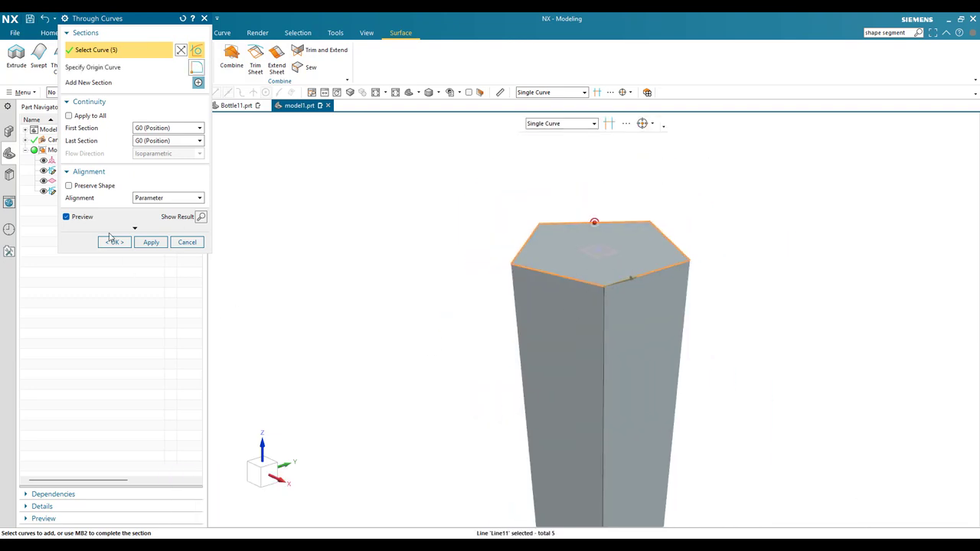
- Set the Through Curves body type to Sheet, enable Preserve Shape and create the surface
click(132, 230)
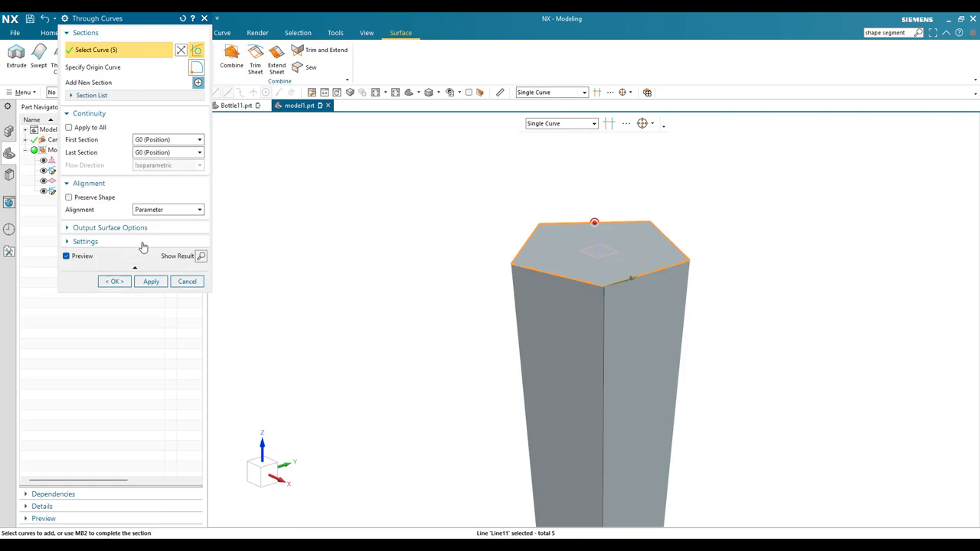
click(121, 241)
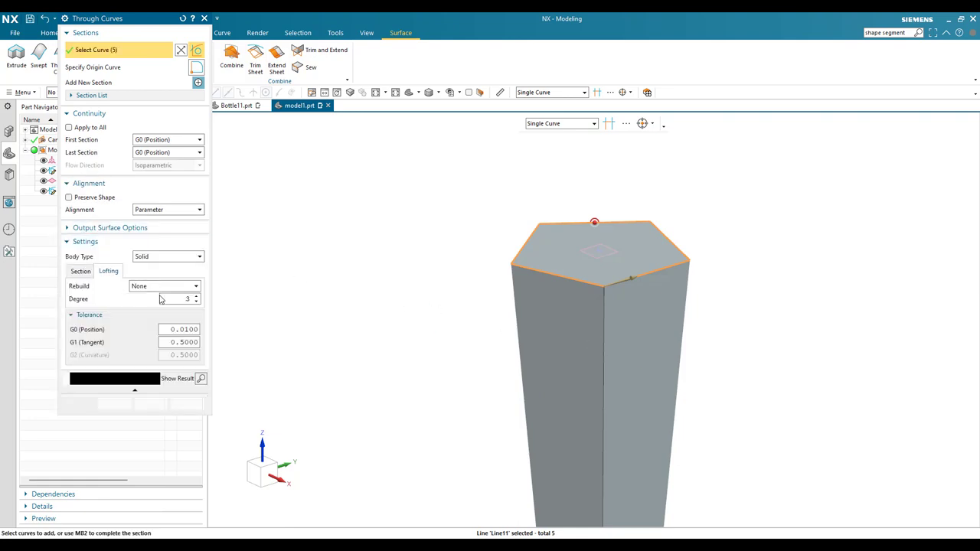
click(169, 262)
click(165, 276)
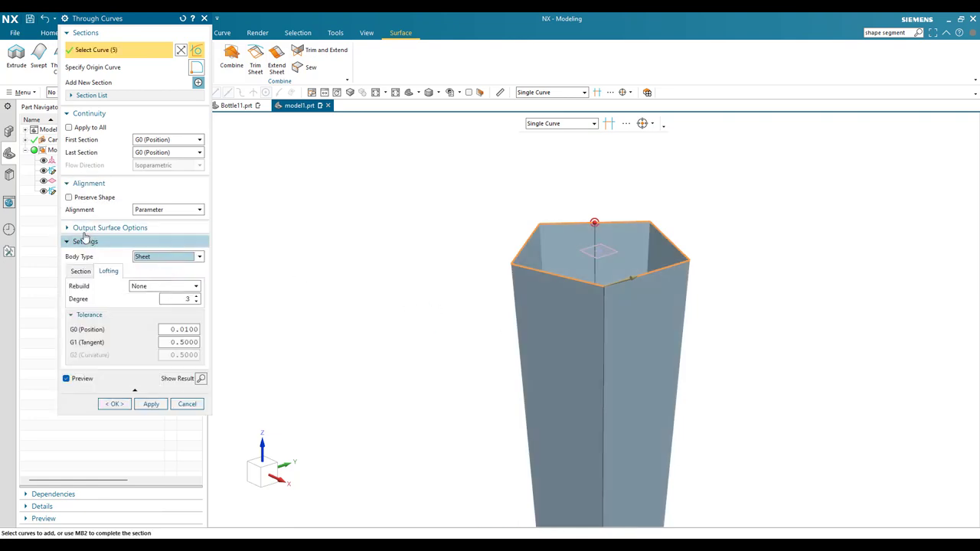
click(68, 228)
click(69, 198)
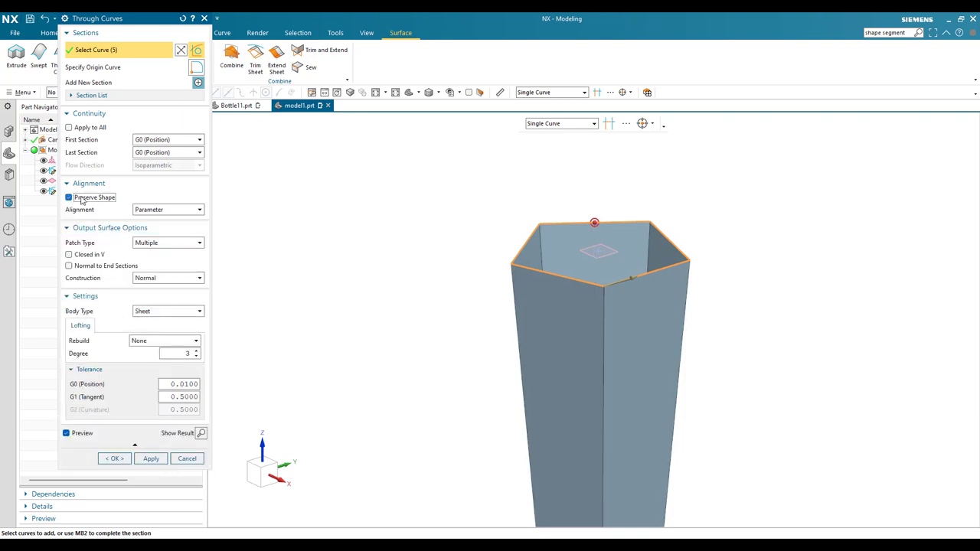
scroll(326, 260, down, 2)
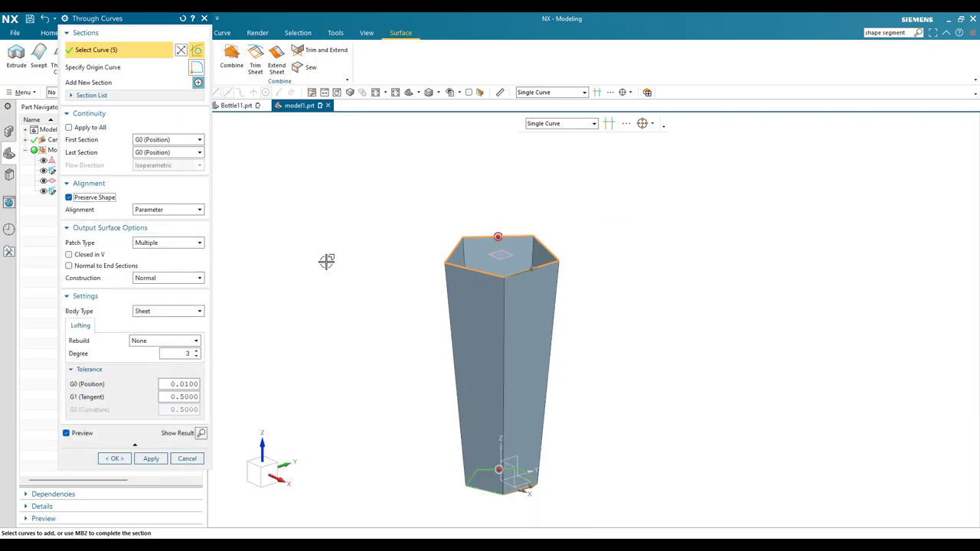
click(115, 458)
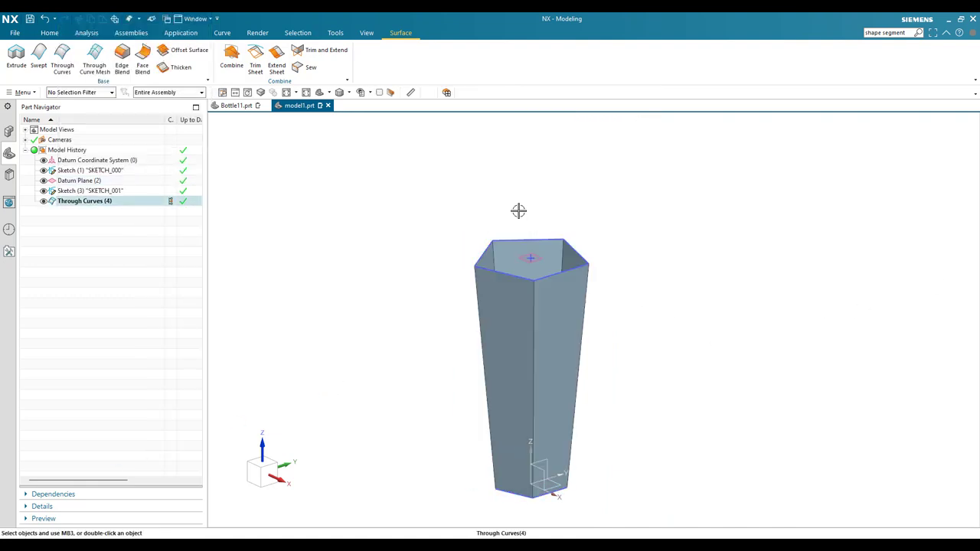
- Create a datum plane offset 100 mm above the upper pentagon's datum plane
click(47, 33)
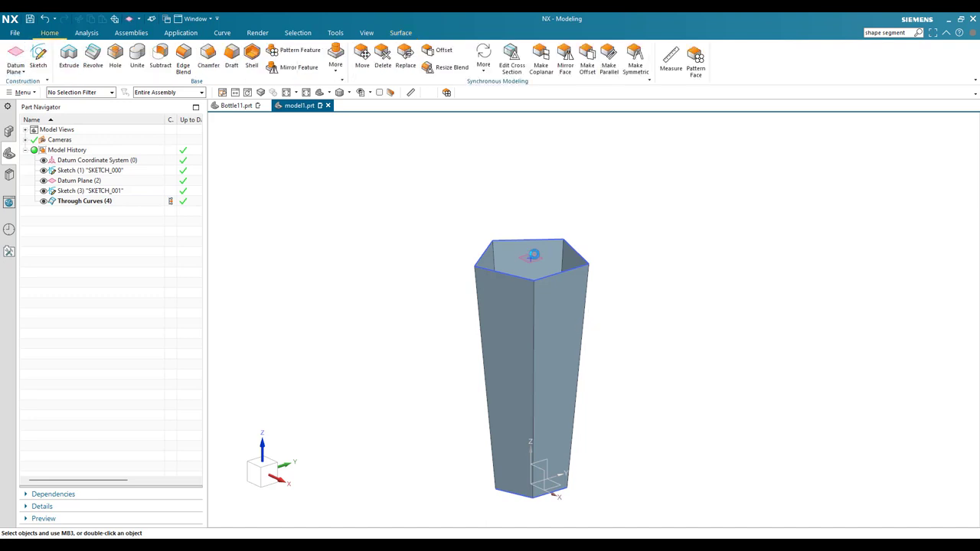
double_click(532, 255)
scroll(532, 260, up, 3)
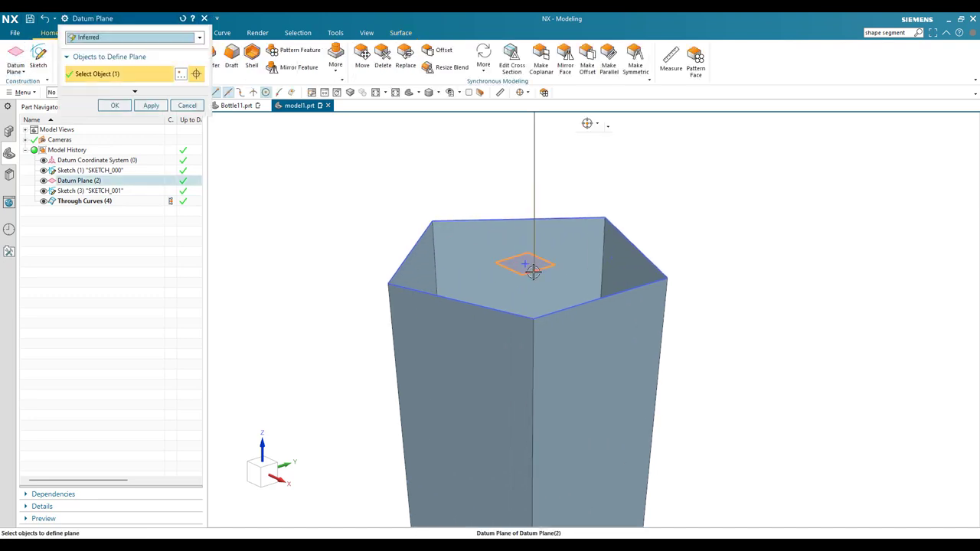
scroll(532, 269, down, 4)
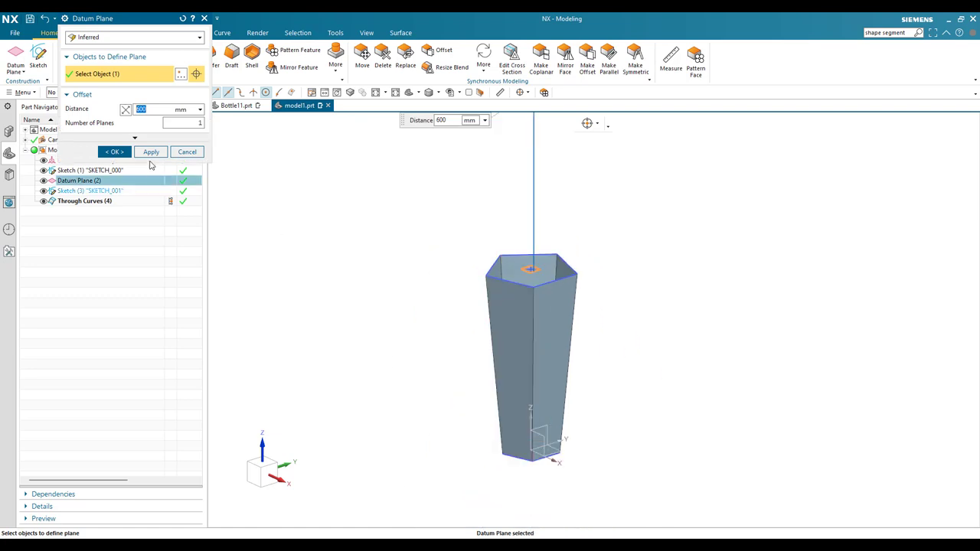
key(Return)
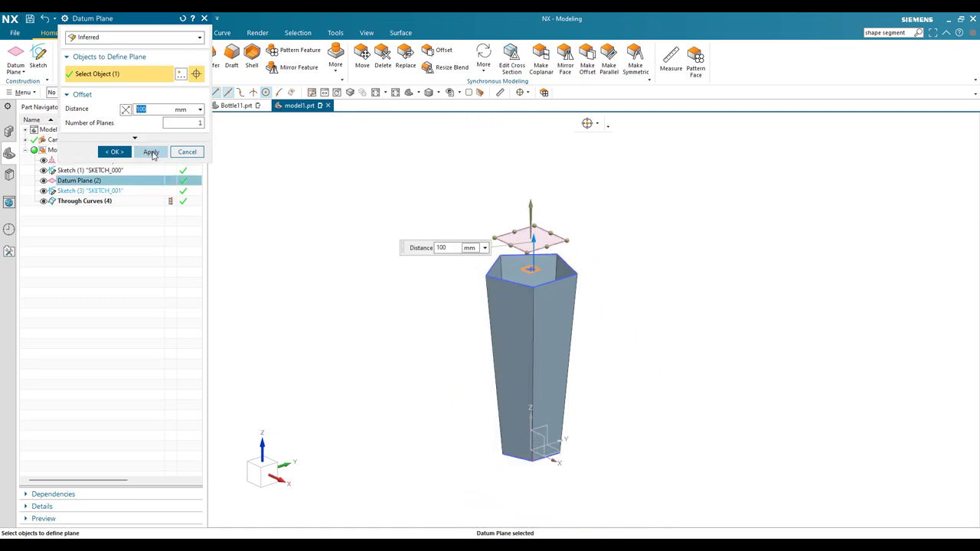
click(115, 151)
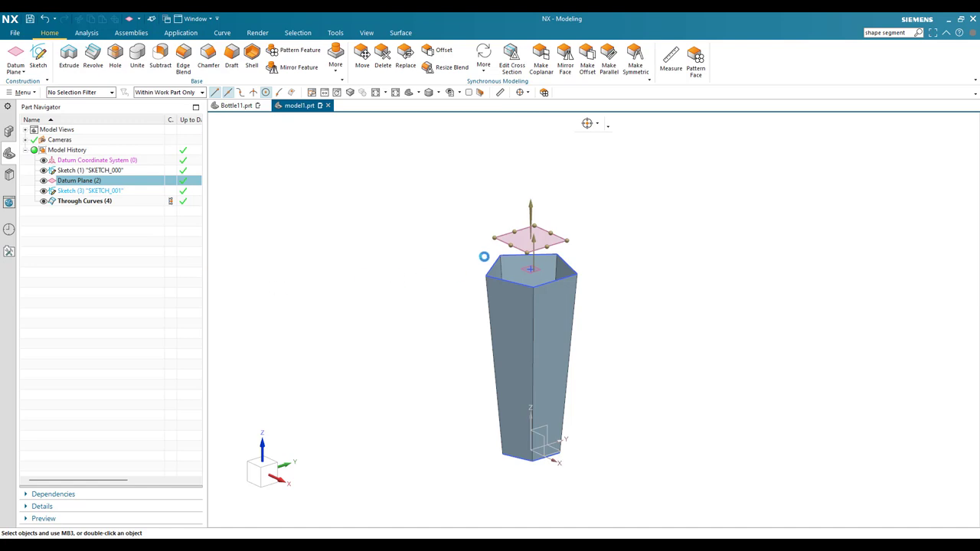
scroll(532, 256, up, 2)
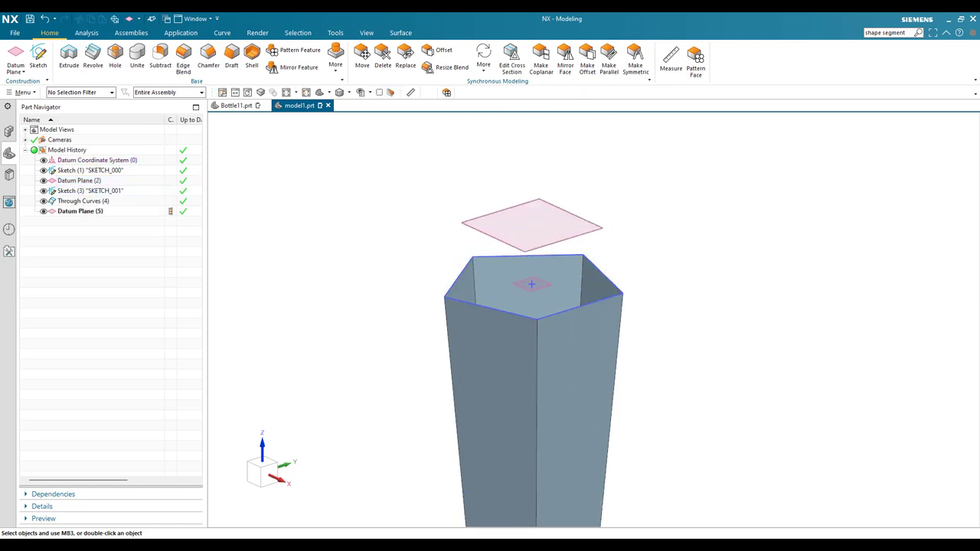
- Start a new sketch on the datum plane above the pentagonal body
click(38, 58)
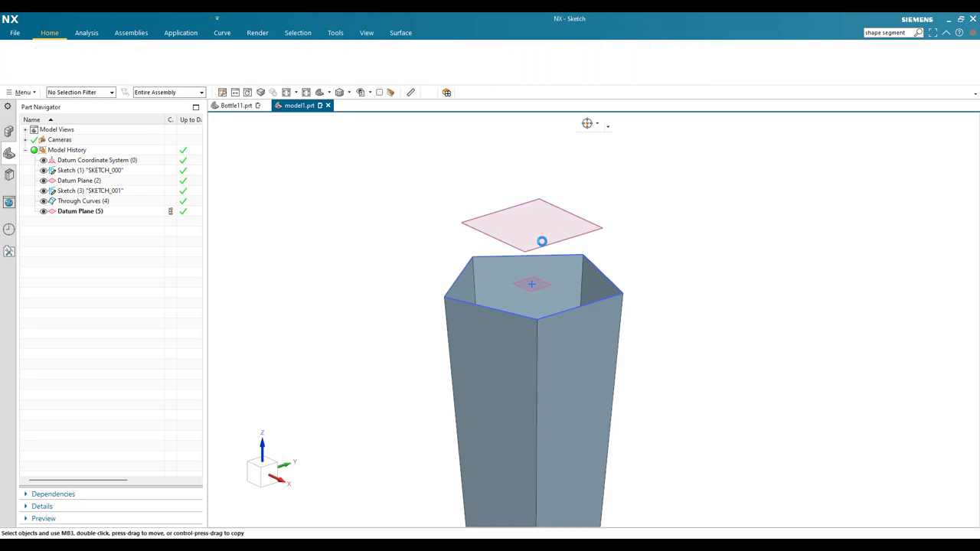
click(542, 241)
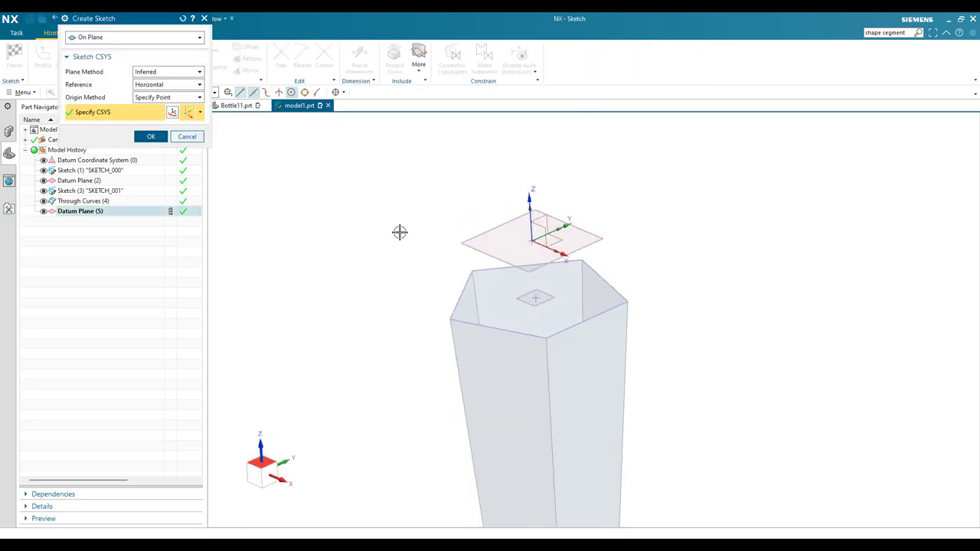
middle_click(400, 232)
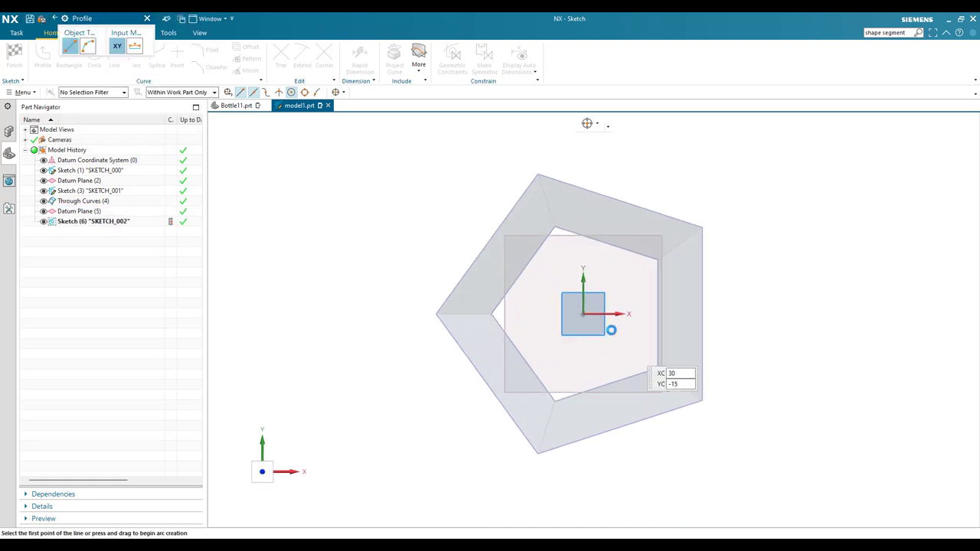
scroll(612, 327, up, 3)
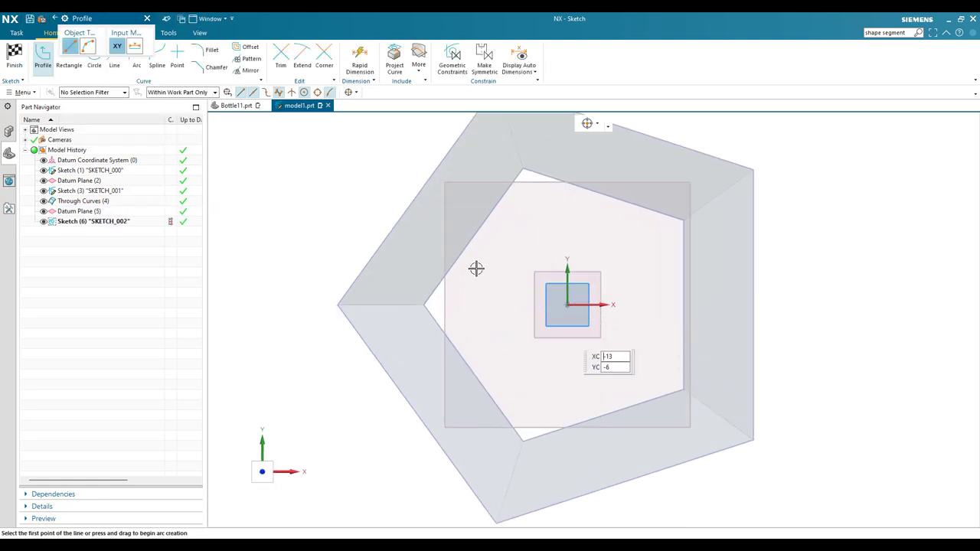
- Draw two concentric circles centred on the sketch origin with diameters of 130 mm and 80 mm
key(o)
click(567, 305)
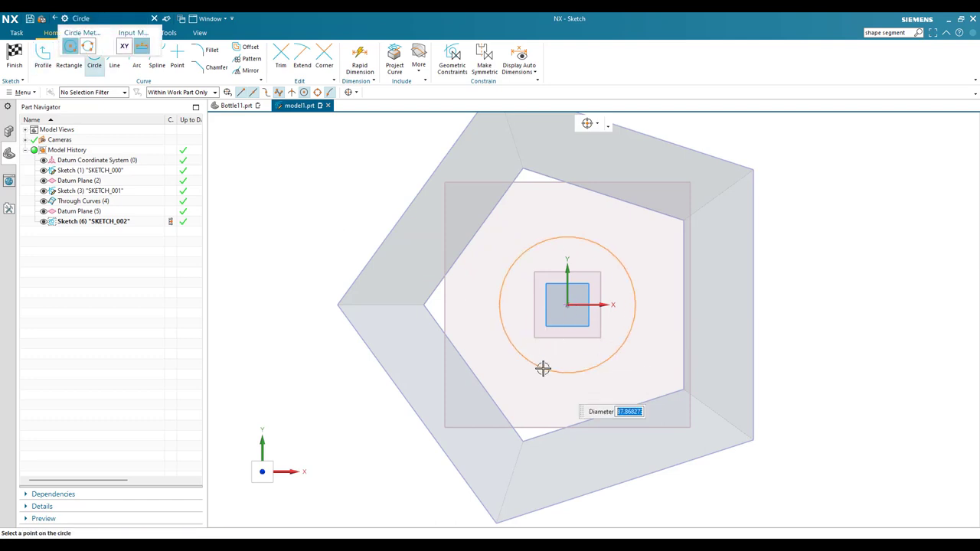
text(130)
key(Return)
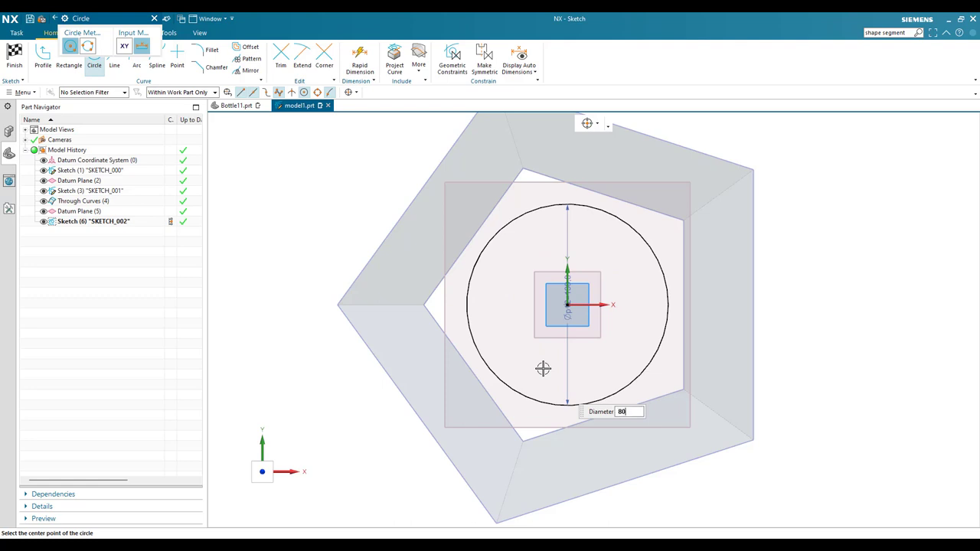
click(562, 316)
key(Escape)
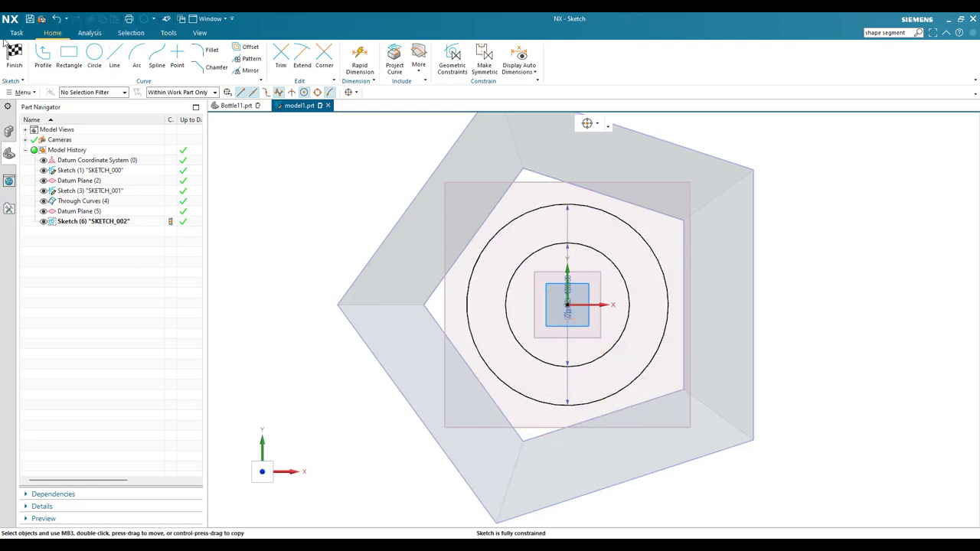
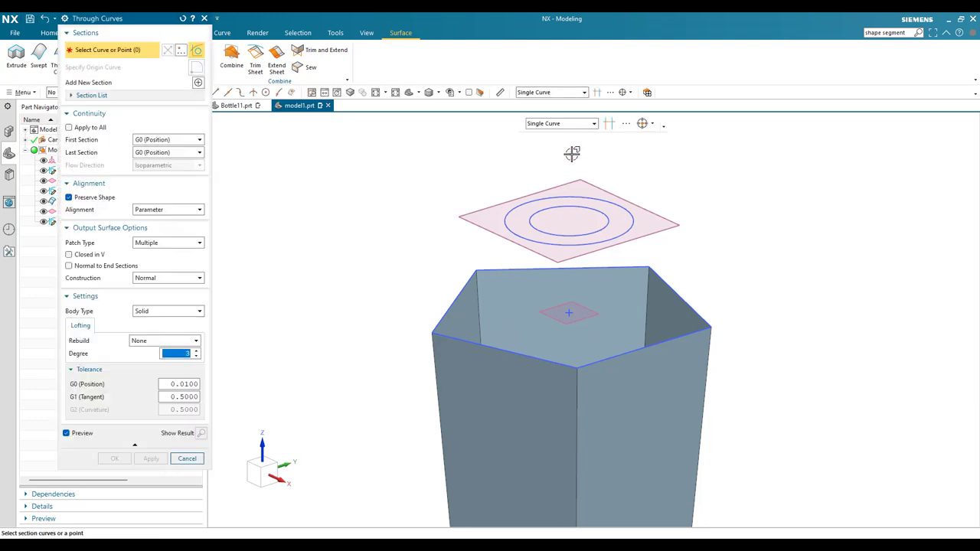
- Using Connected Curves, select the upper pentagon as first section and the outer circle as second, and reverse the circle's direction
click(565, 128)
click(559, 149)
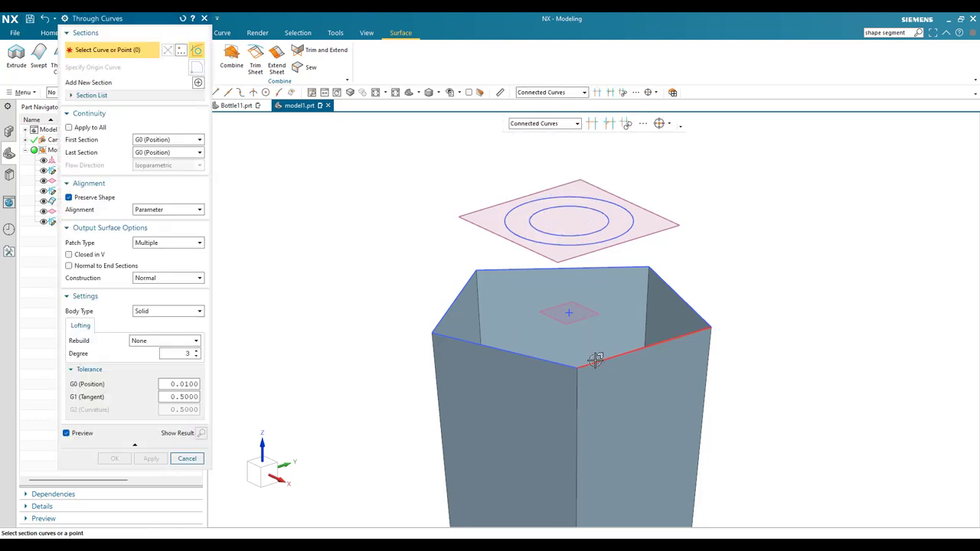
click(532, 354)
middle_click(532, 354)
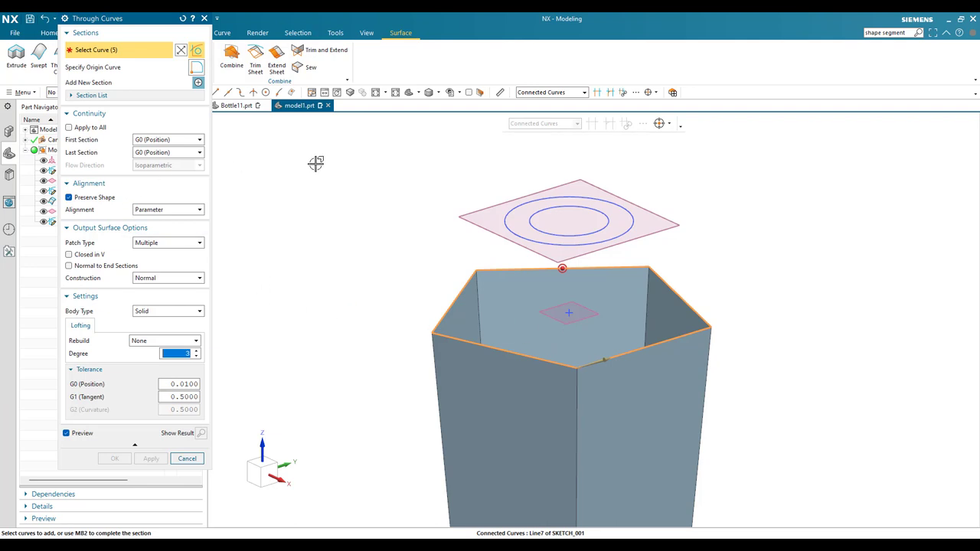
click(599, 275)
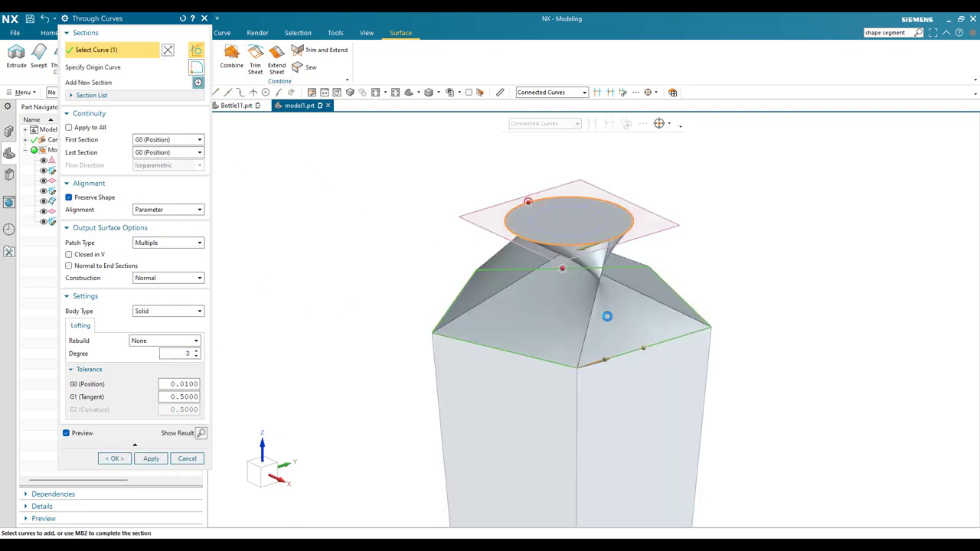
double_click(591, 247)
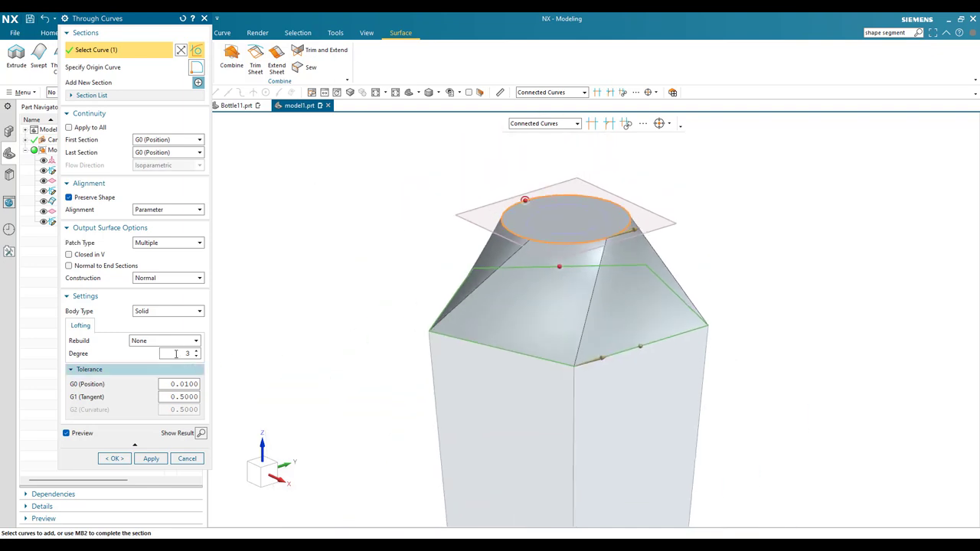
- Set the body type of the surface between the pentagon and the outer circle to Sheet
click(160, 311)
click(159, 330)
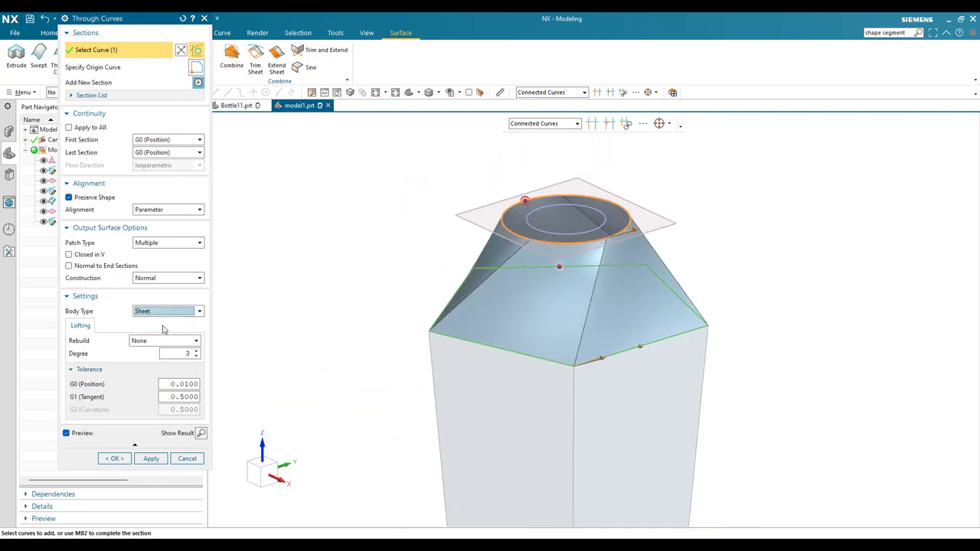
scroll(480, 259, down, 2)
middle_drag(457, 281, 556, 359)
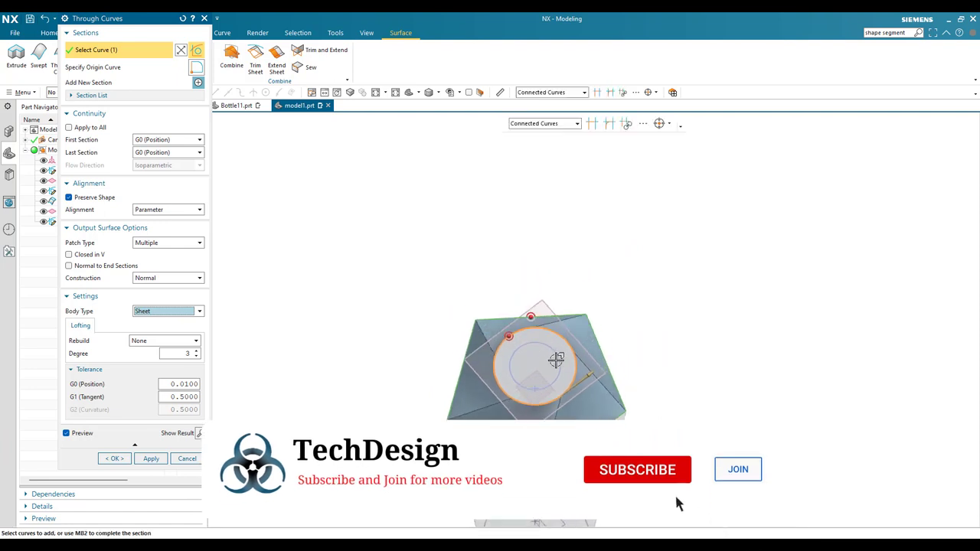
scroll(565, 322, up, 4)
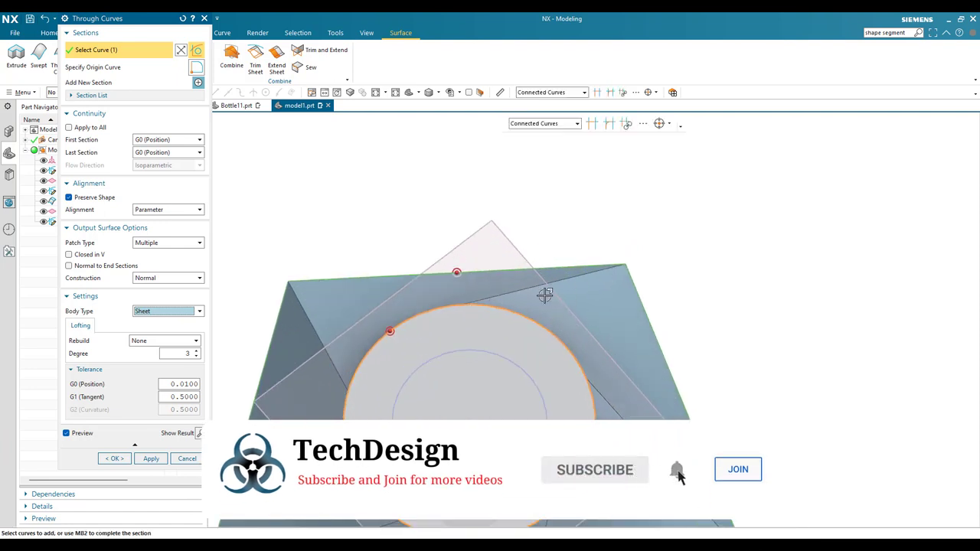
middle_drag(544, 294, 439, 328)
scroll(503, 300, down, 1)
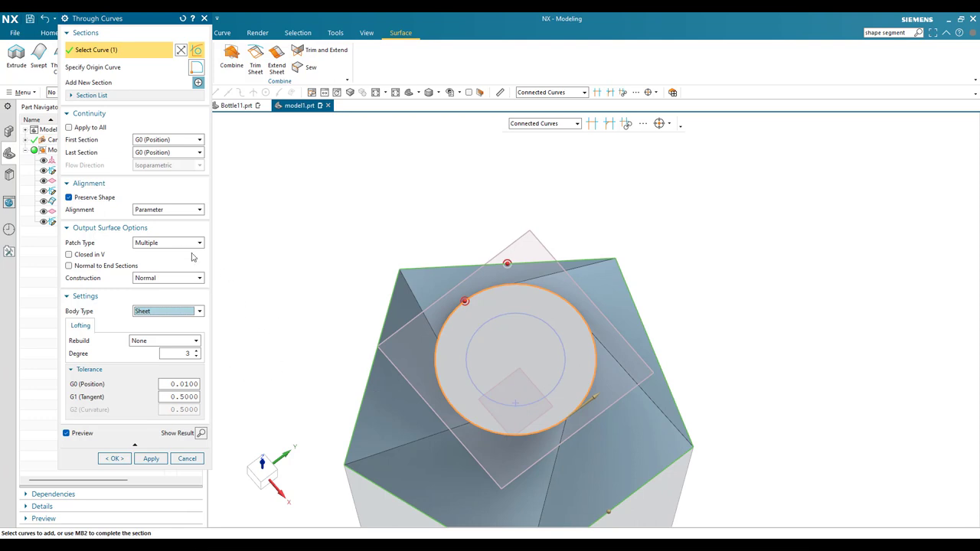
- Set the alignment of the Through Curves shoulder surface to By Points
click(172, 242)
click(167, 261)
click(163, 278)
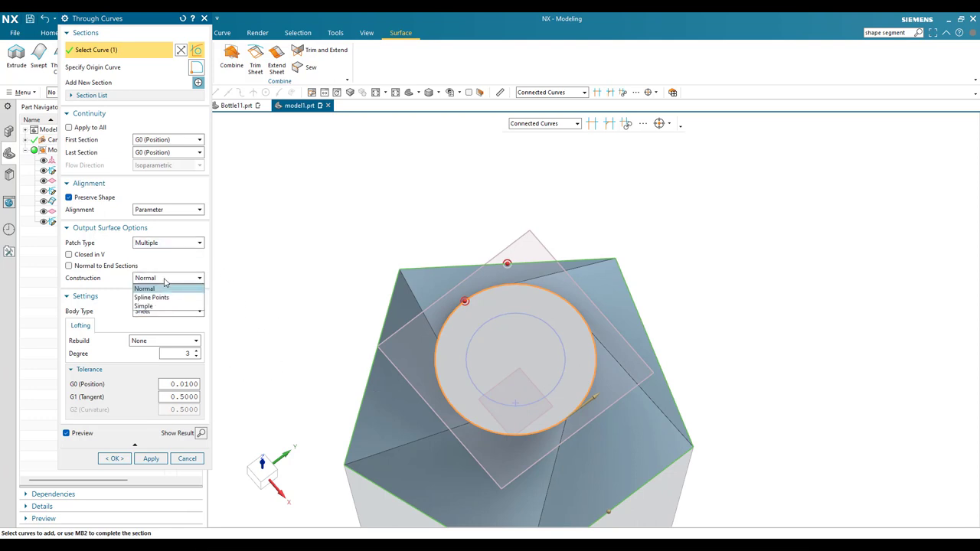
click(164, 285)
click(170, 211)
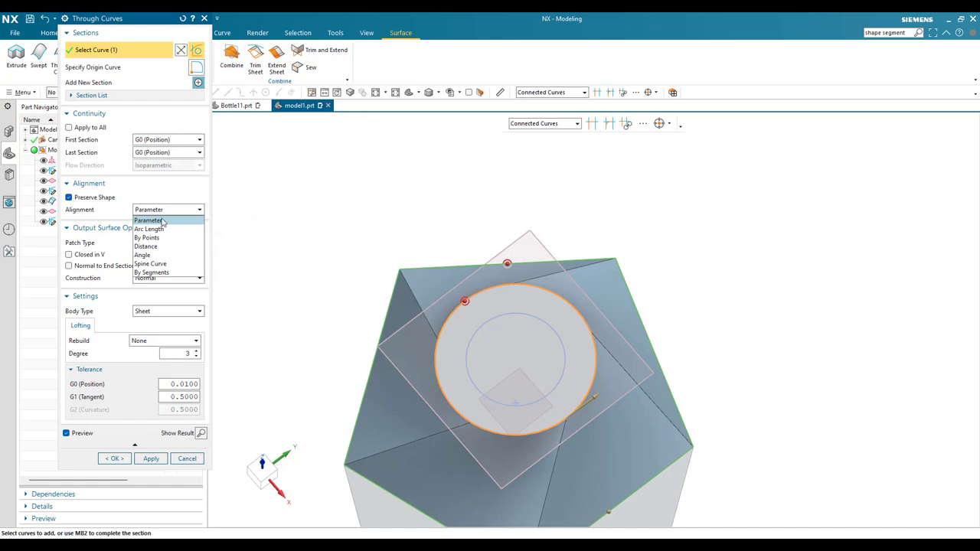
click(150, 238)
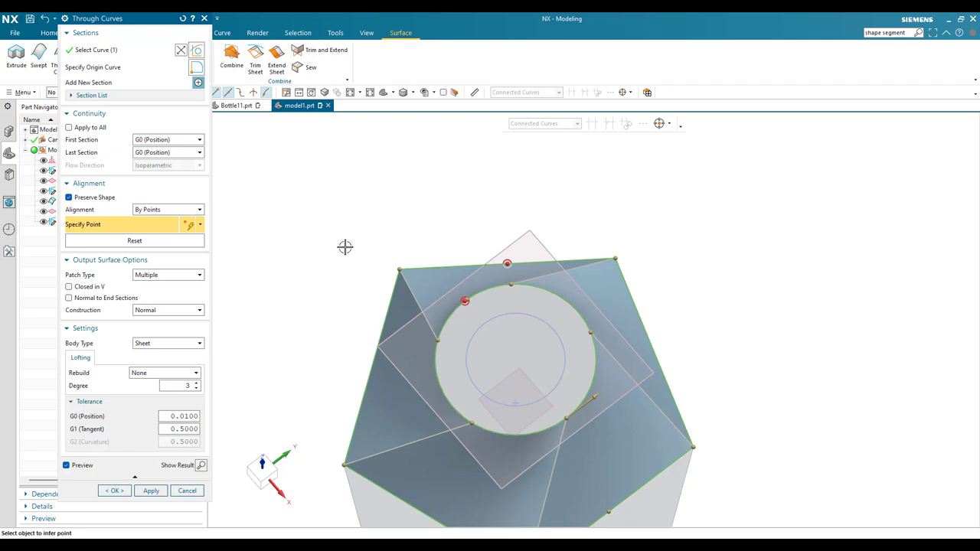
- In a straight-down view, slide three alignment points along the outer circle to face their pentagon corners, the third at about 70.9%
key(F8)
scroll(464, 371, up, 1)
scroll(463, 371, up, 2)
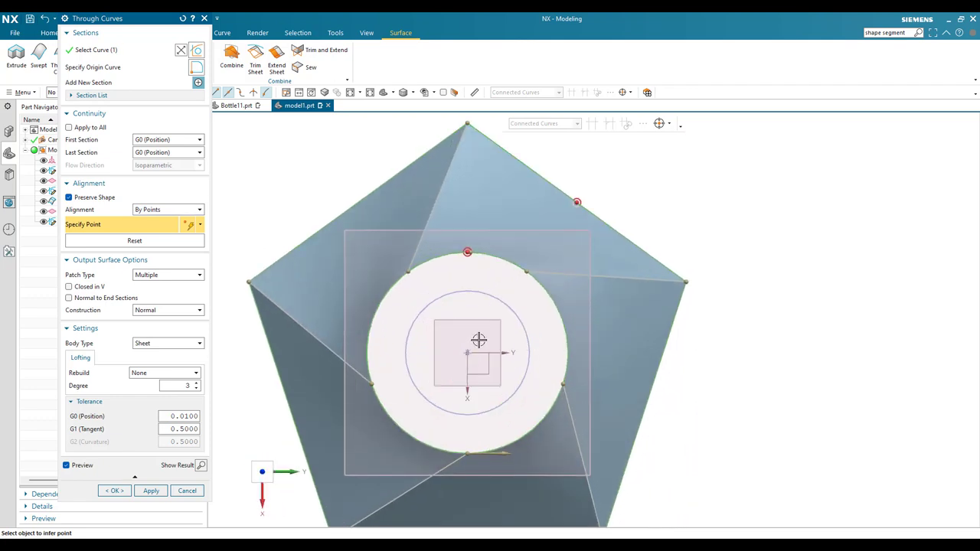
click(684, 280)
click(522, 274)
drag(523, 273, 557, 324)
drag(412, 271, 465, 254)
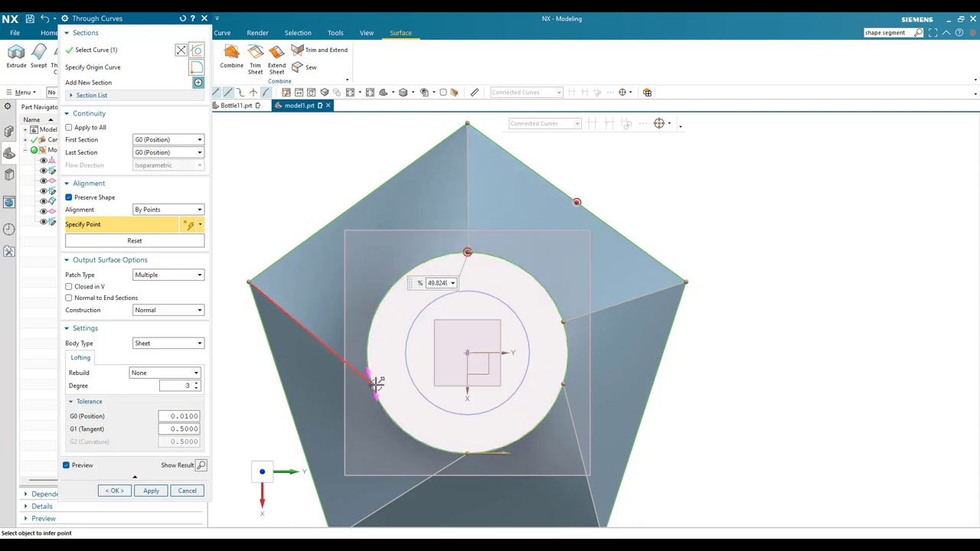
drag(375, 384, 373, 328)
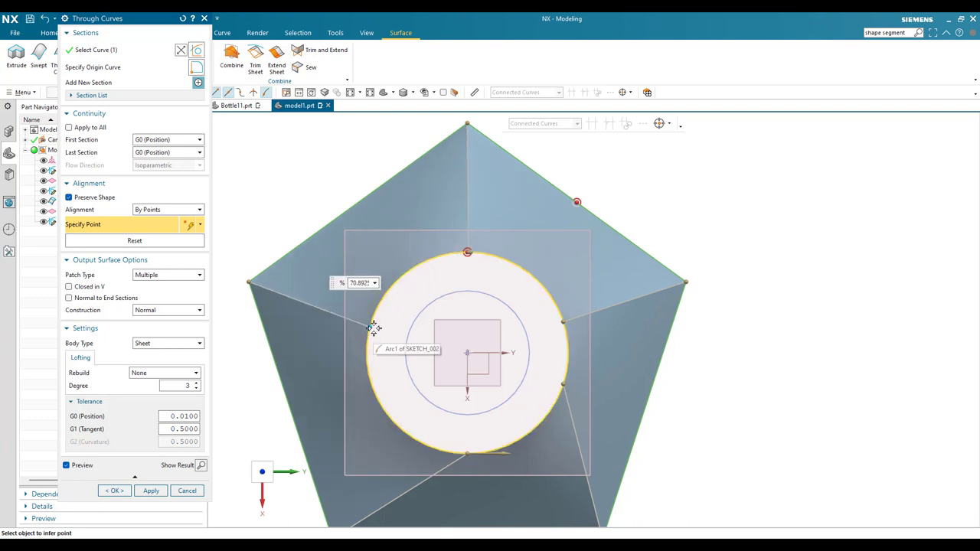
- Slide the remaining two alignment points on the circle to about 89.9% and 10.5%, facing their pentagon corners, and create the shoulder surface
drag(466, 452, 425, 408)
scroll(444, 374, down, 2)
scroll(413, 422, up, 2)
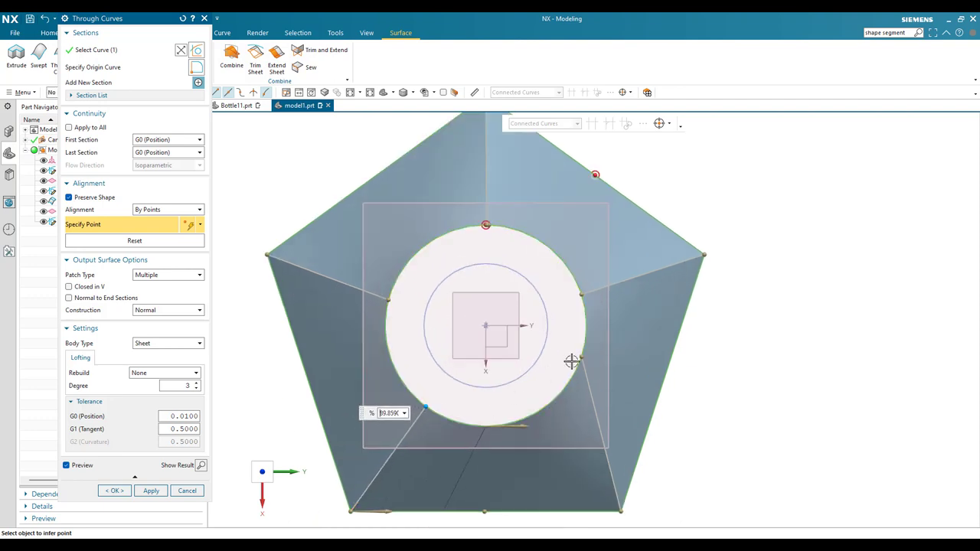
drag(579, 362, 551, 412)
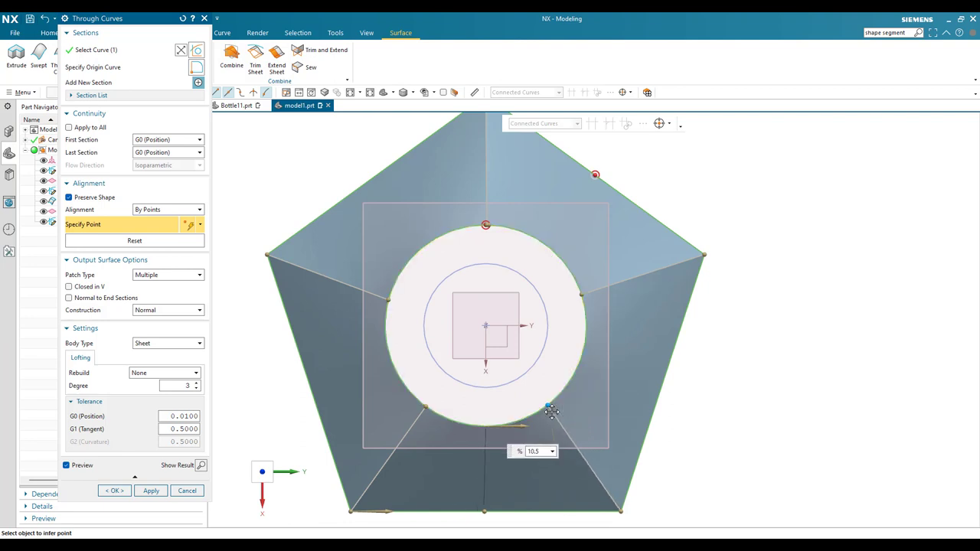
click(551, 412)
middle_drag(470, 329, 482, 202)
scroll(483, 201, down, 3)
scroll(433, 176, up, 4)
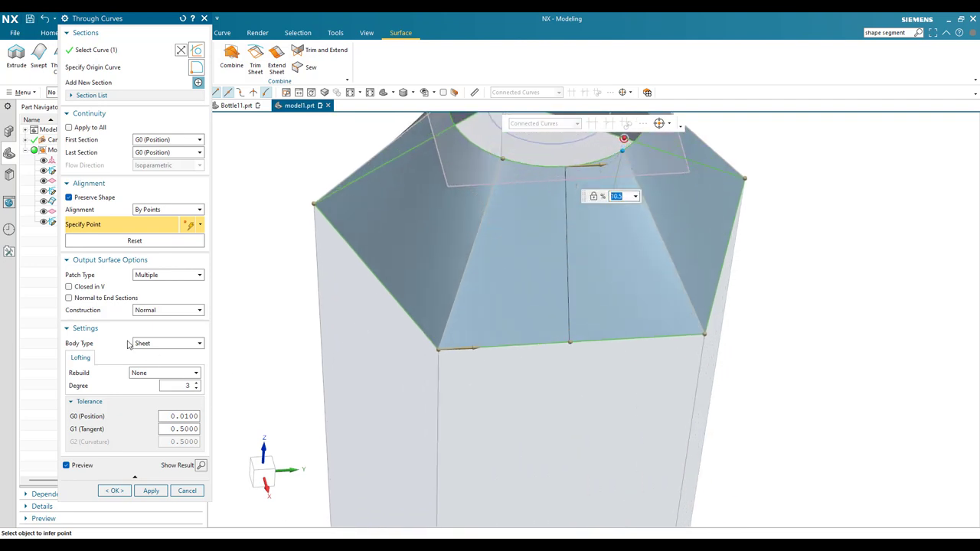
click(115, 491)
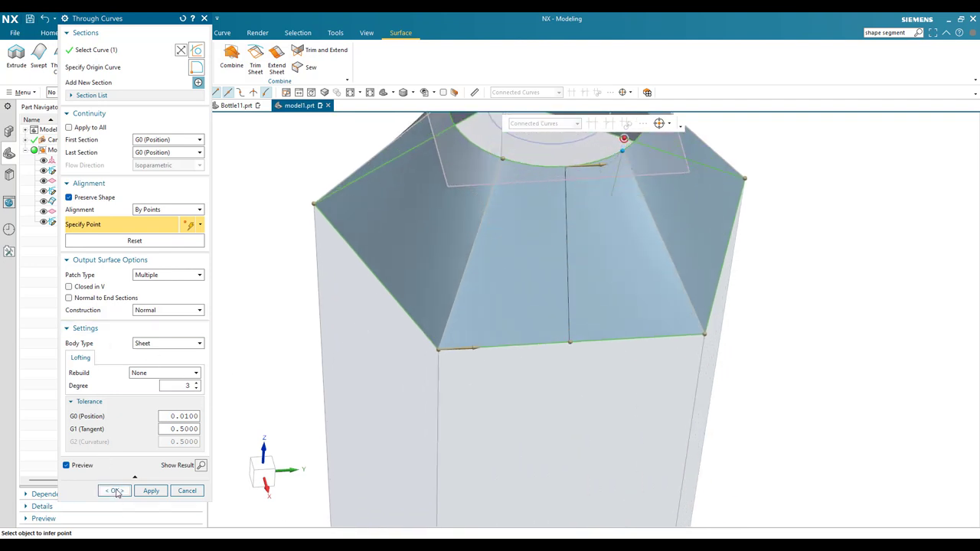
scroll(530, 304, down, 5)
mouse_move(527, 299)
middle_down()
mouse_move(537, 274)
mouse_move(541, 310)
middle_up()
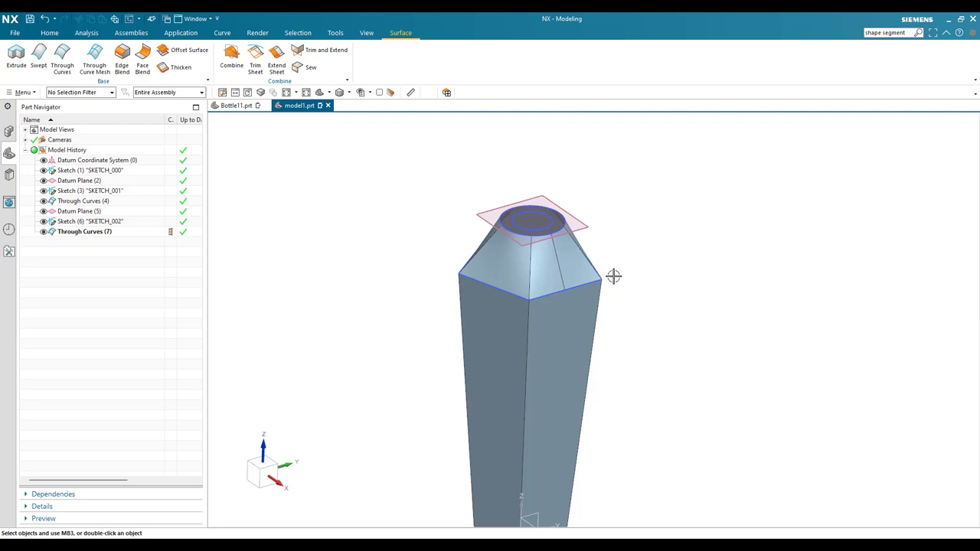
scroll(550, 194, up, 5)
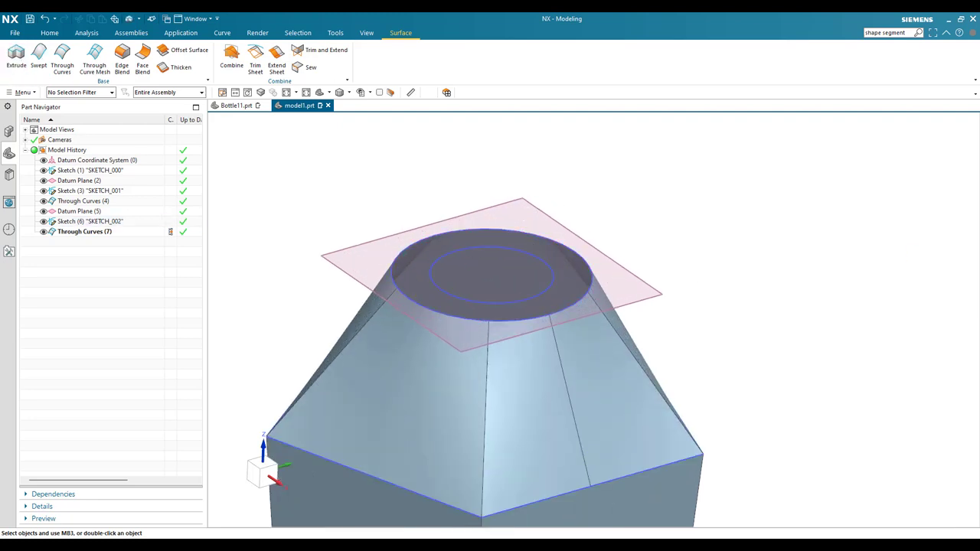
- Extrude the inner circle 60 mm upward as a Sheet body with Boolean set to None to form the neck
click(16, 58)
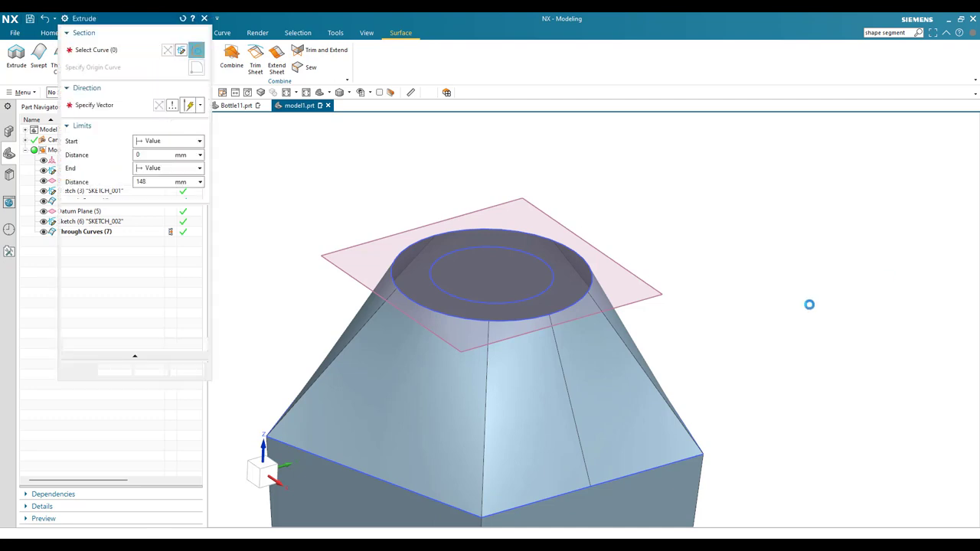
click(463, 297)
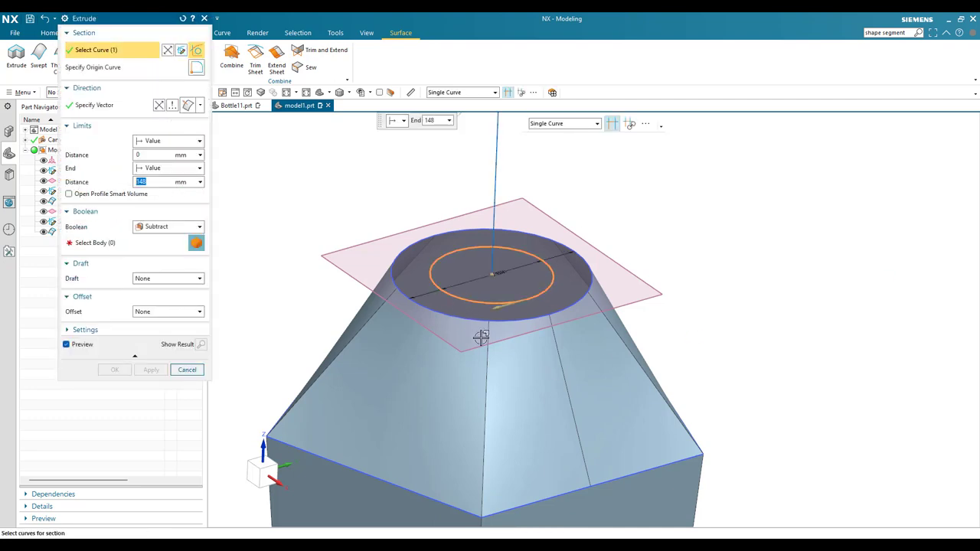
scroll(481, 335, down, 3)
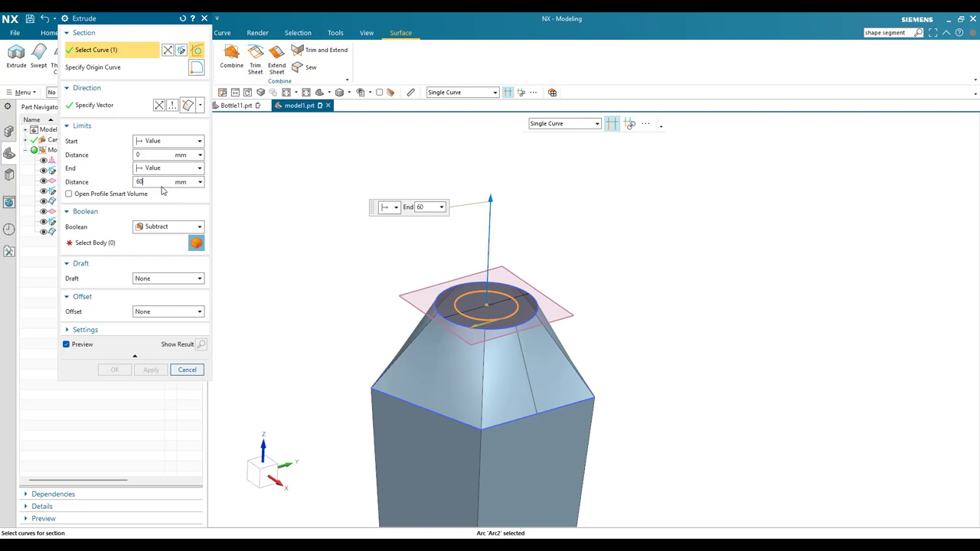
click(144, 228)
click(148, 239)
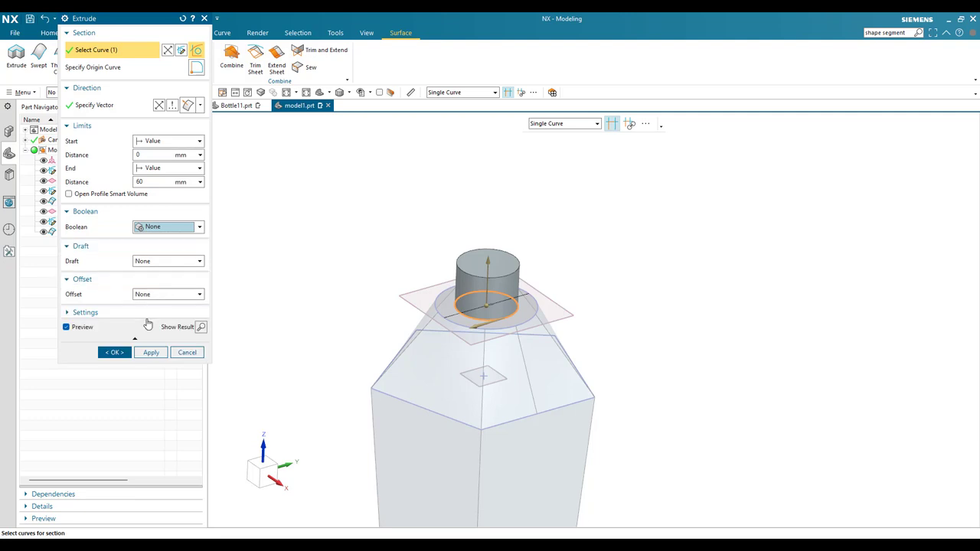
click(148, 314)
click(155, 332)
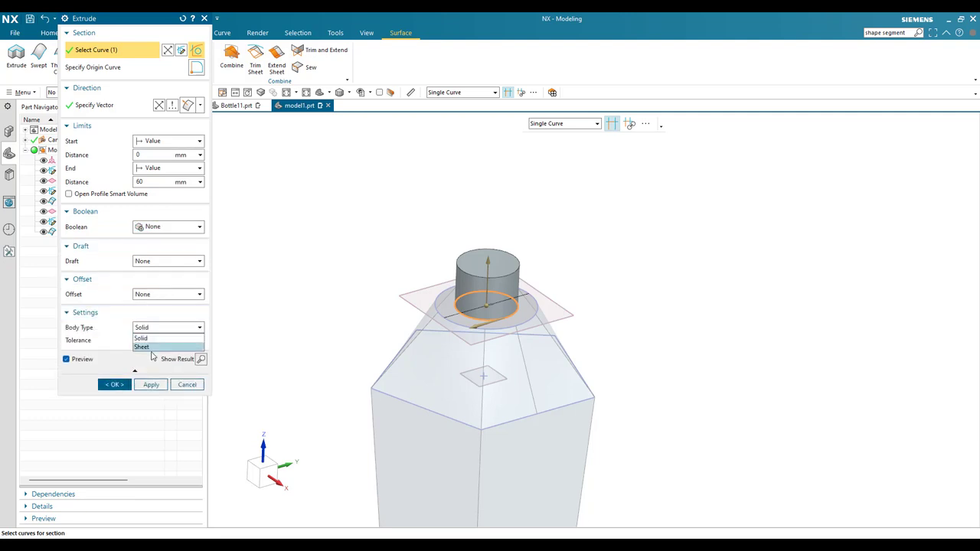
click(152, 347)
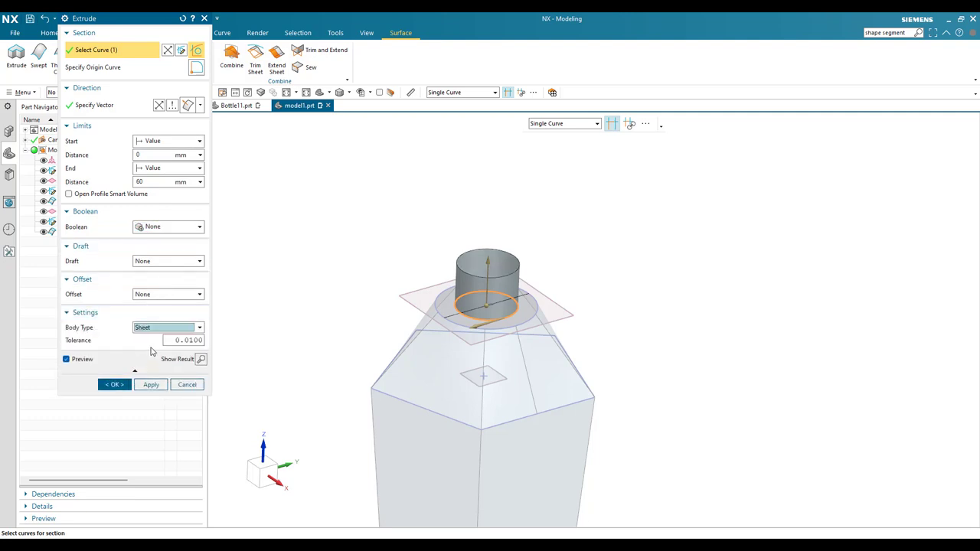
click(115, 384)
scroll(504, 299, up, 5)
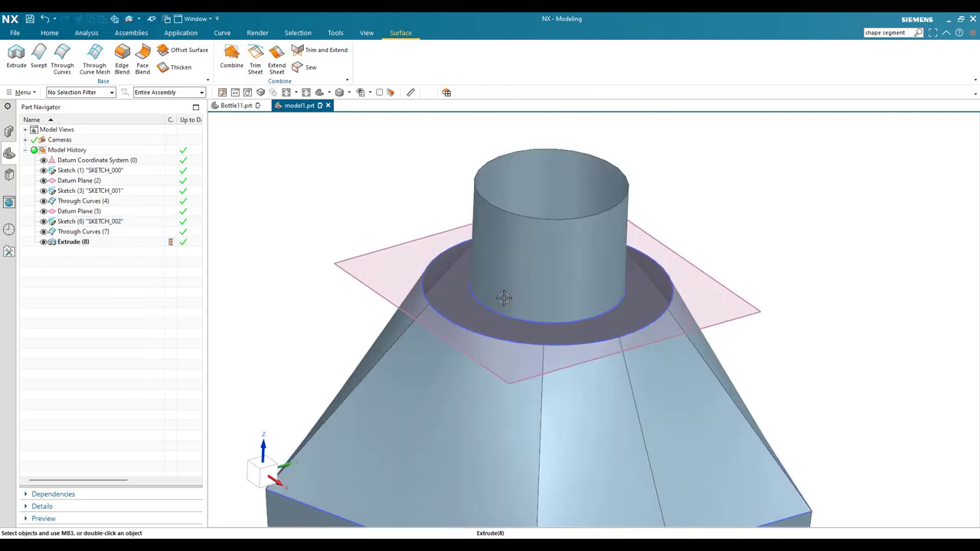
scroll(595, 317, up, 2)
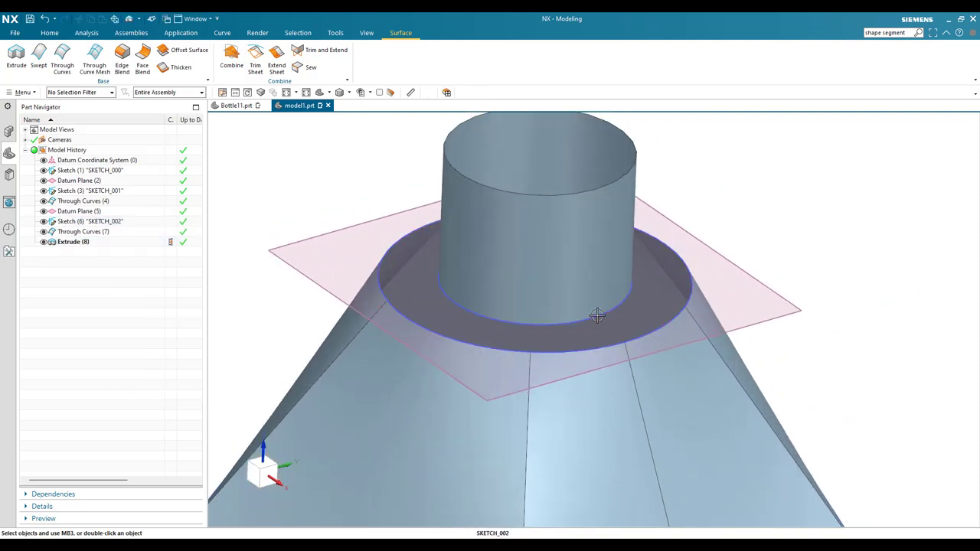
click(595, 320)
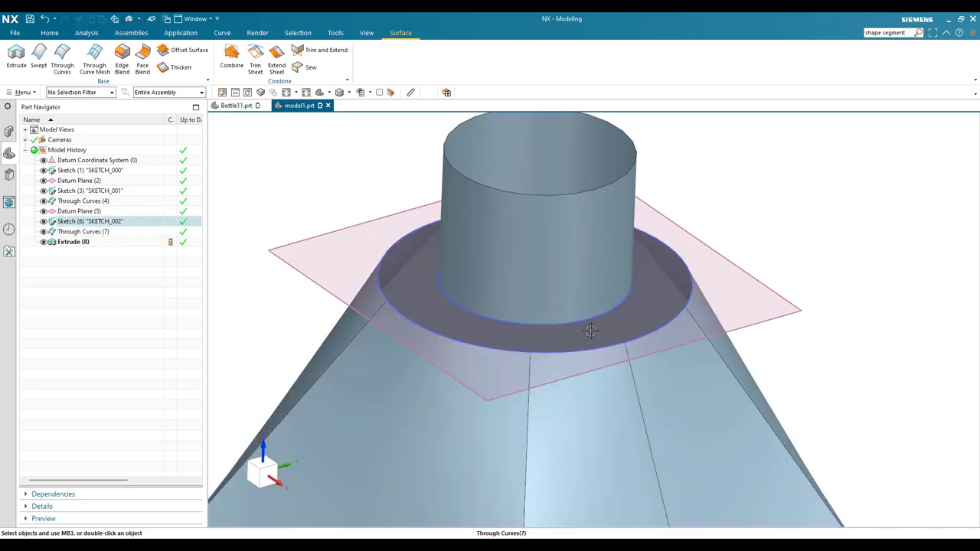
click(581, 304)
key(Escape)
scroll(582, 319, down, 4)
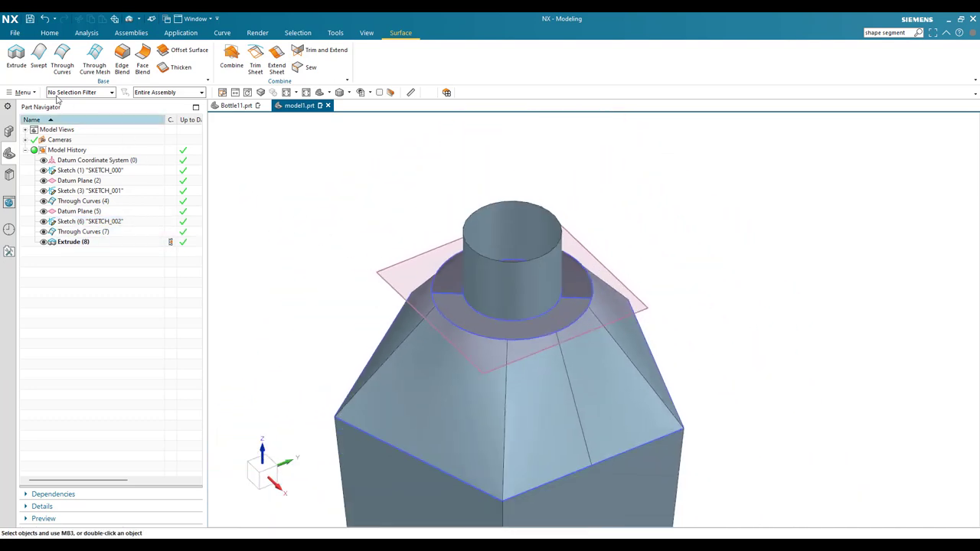
click(21, 92)
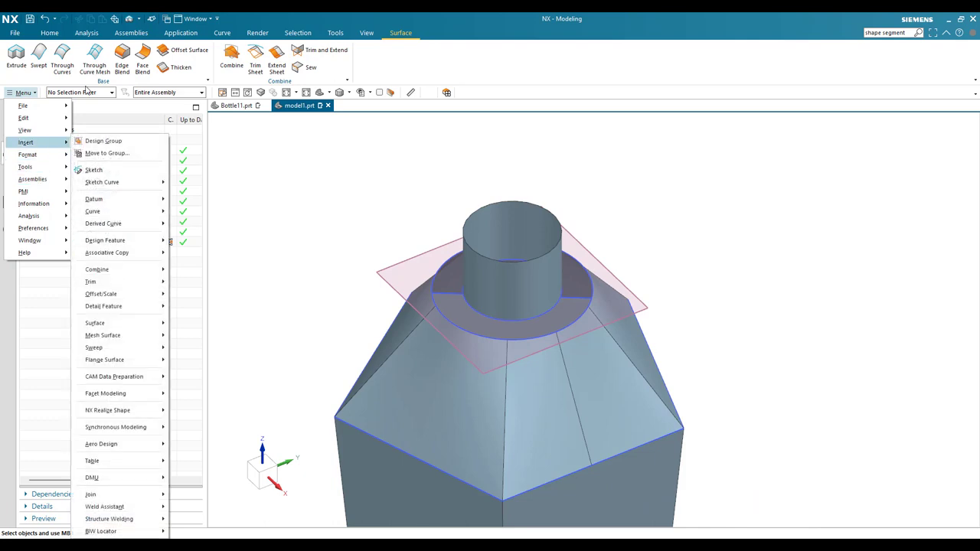
click(371, 43)
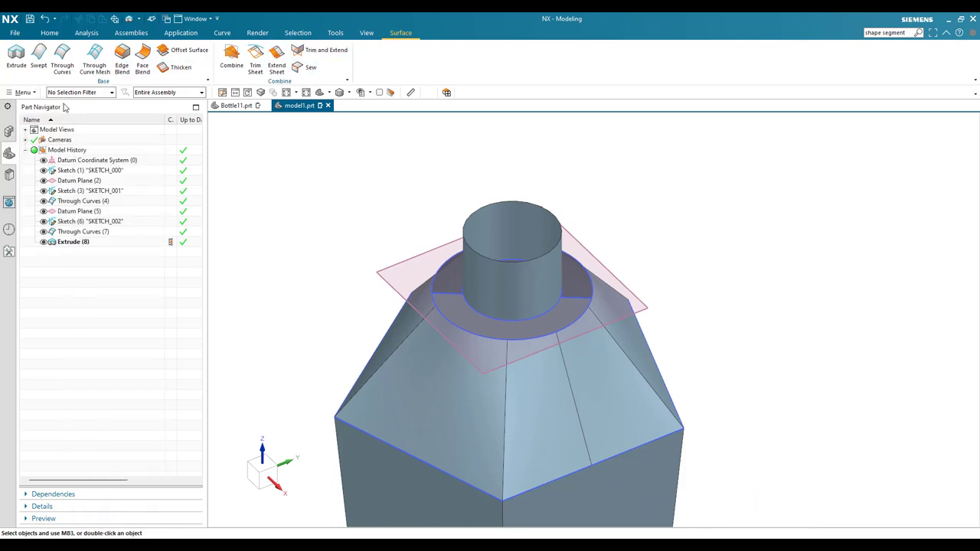
- Create a Fill Surface bounded by the outer circle at the top of the shoulder
click(23, 93)
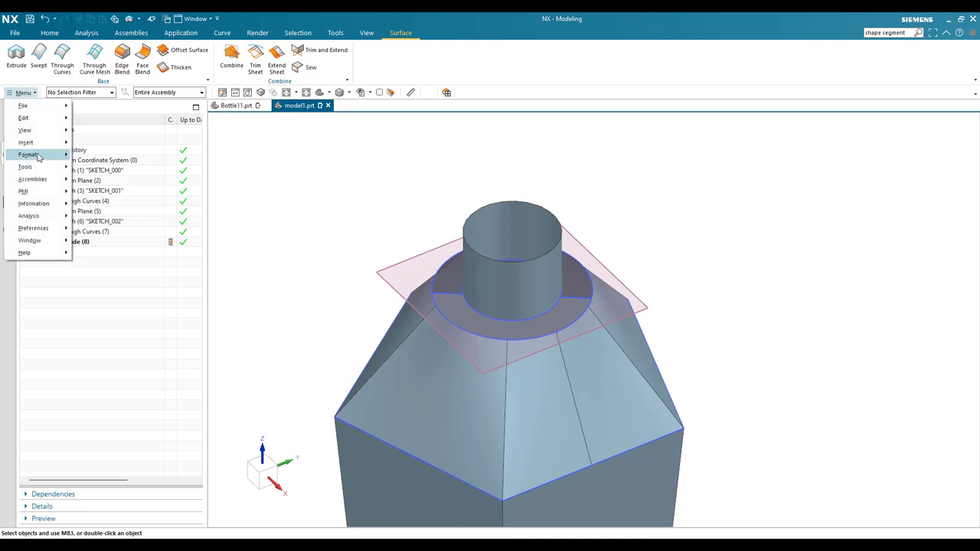
mouse_move(44, 145)
mouse_move(157, 324)
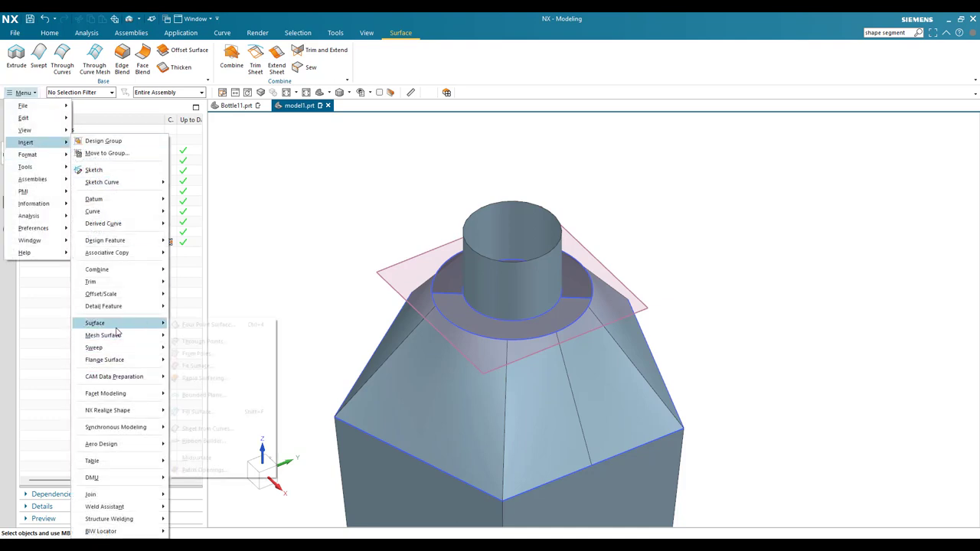
click(252, 414)
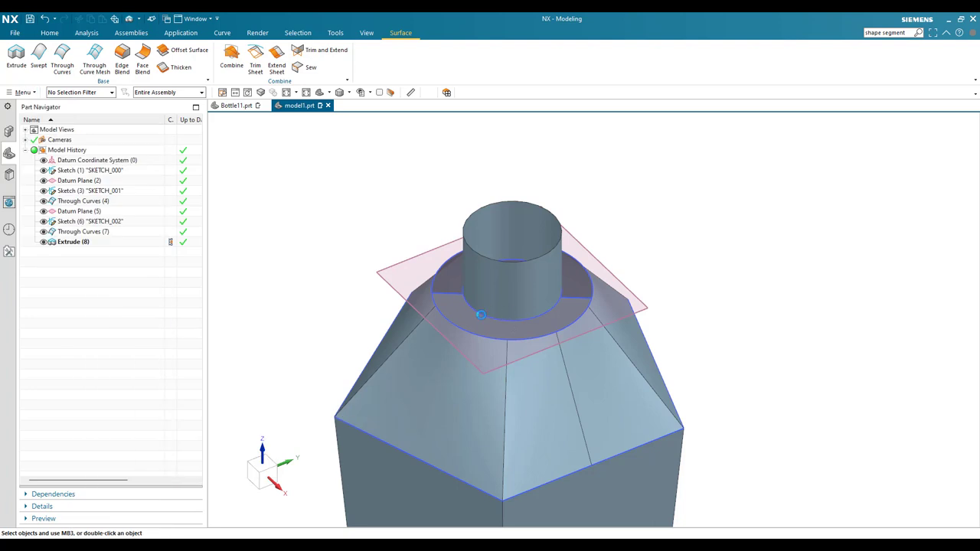
click(462, 332)
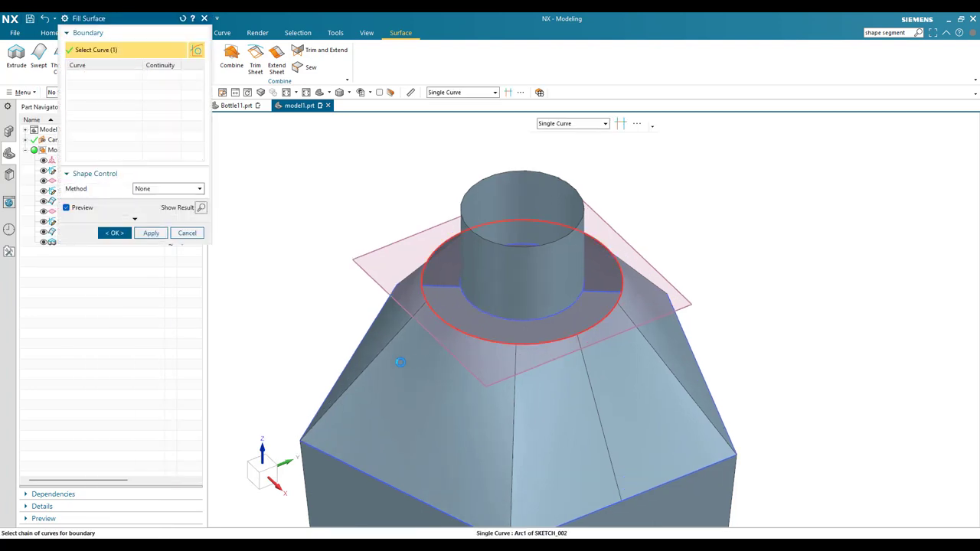
click(153, 233)
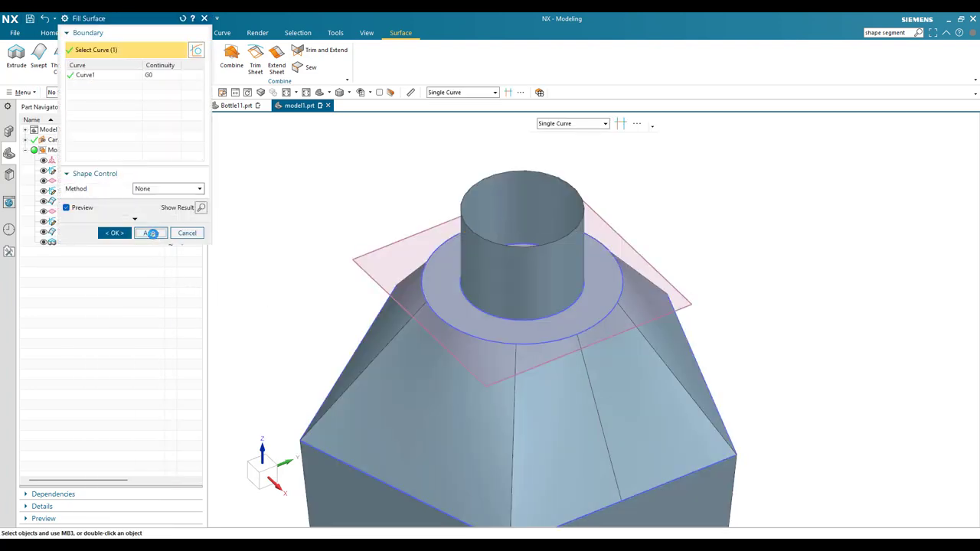
click(183, 234)
- Trim the filled circular sheet with the neck cylinder as boundary, discarding the region inside the neck
middle_drag(474, 297, 518, 254)
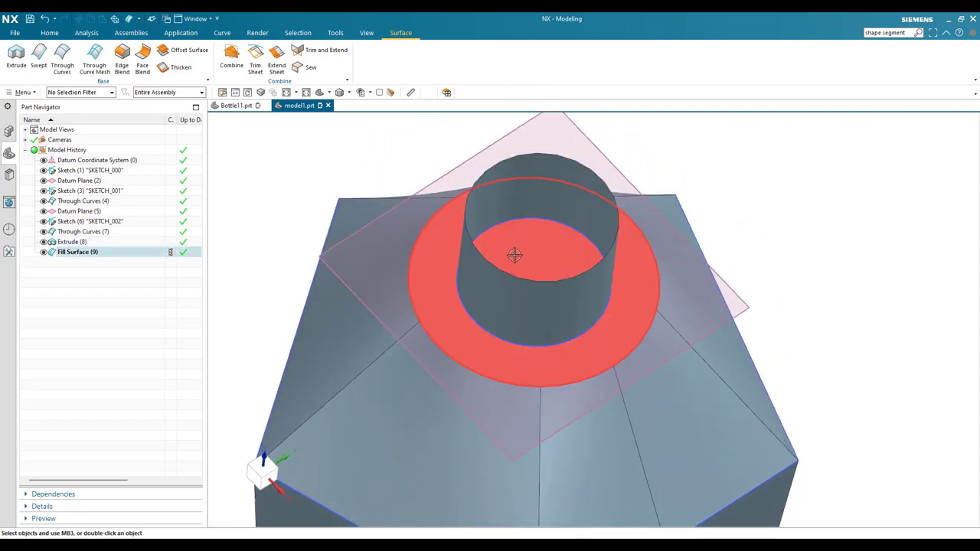
click(257, 65)
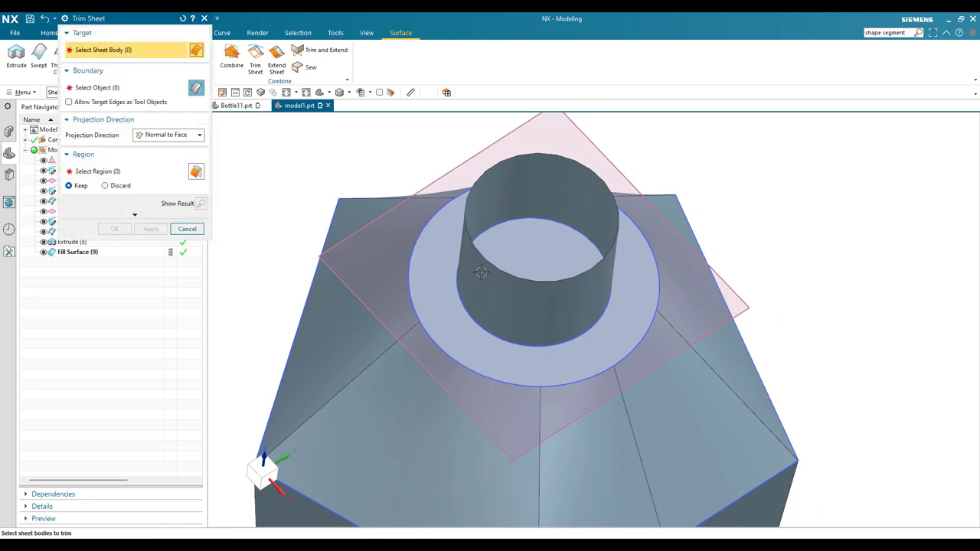
click(527, 247)
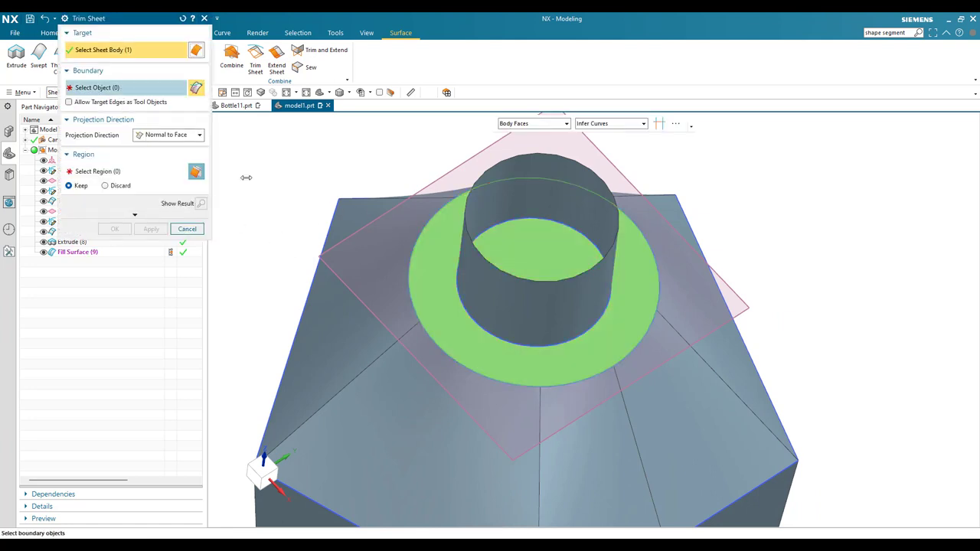
click(556, 306)
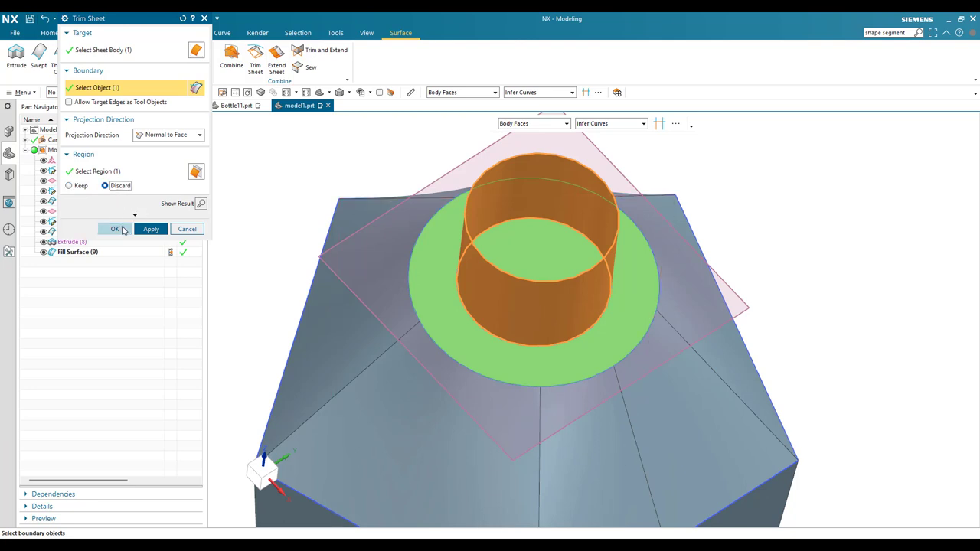
click(116, 229)
scroll(416, 286, down, 3)
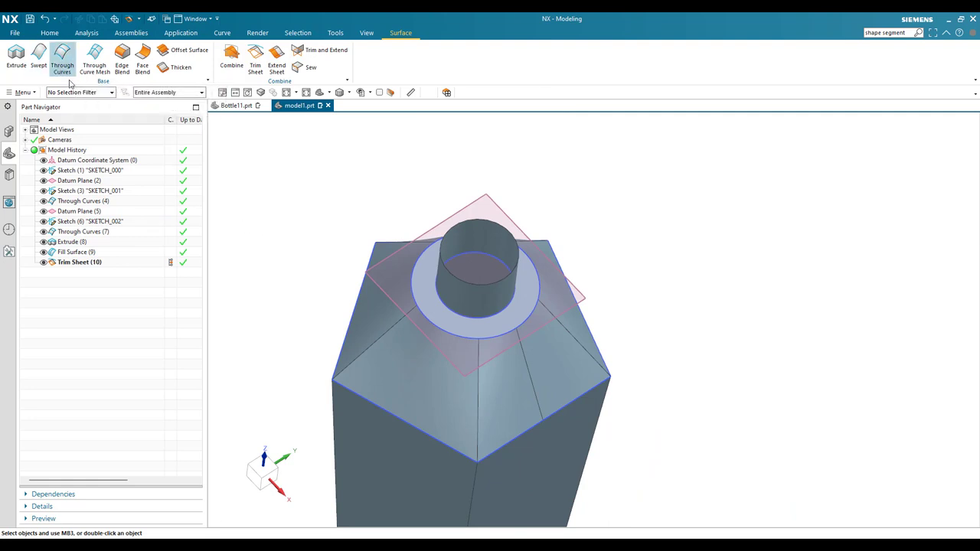
middle_drag(276, 237, 492, 303)
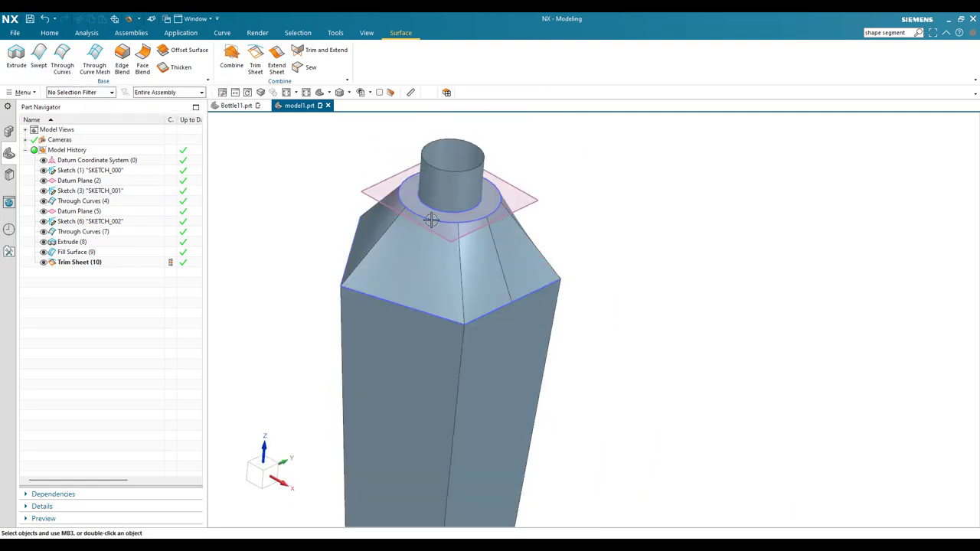
- Create a point on the bottle's central axis at X 0, Y 0, Z 10 mm, just above the open pentagonal base
scroll(431, 219, down, 3)
middle_drag(430, 222, 481, 350)
scroll(465, 259, up, 5)
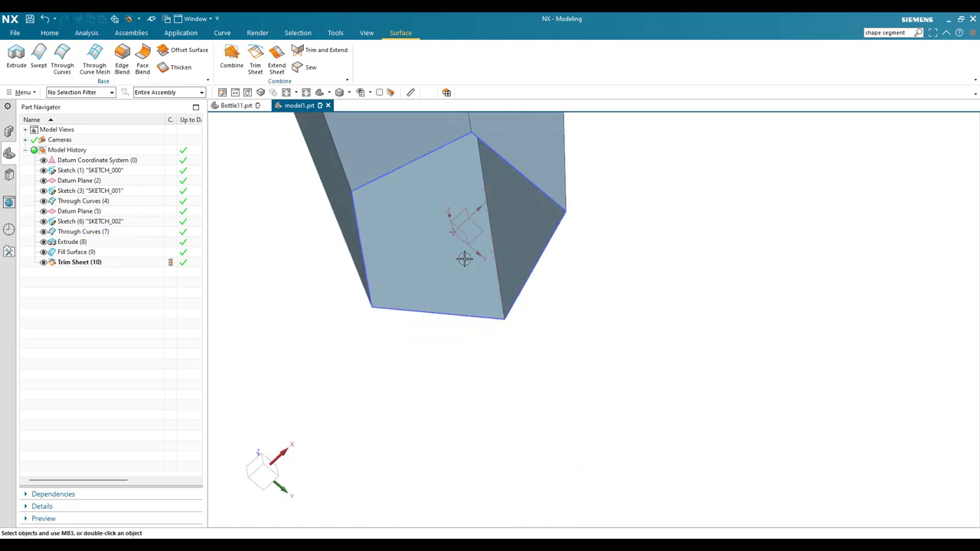
scroll(464, 259, up, 5)
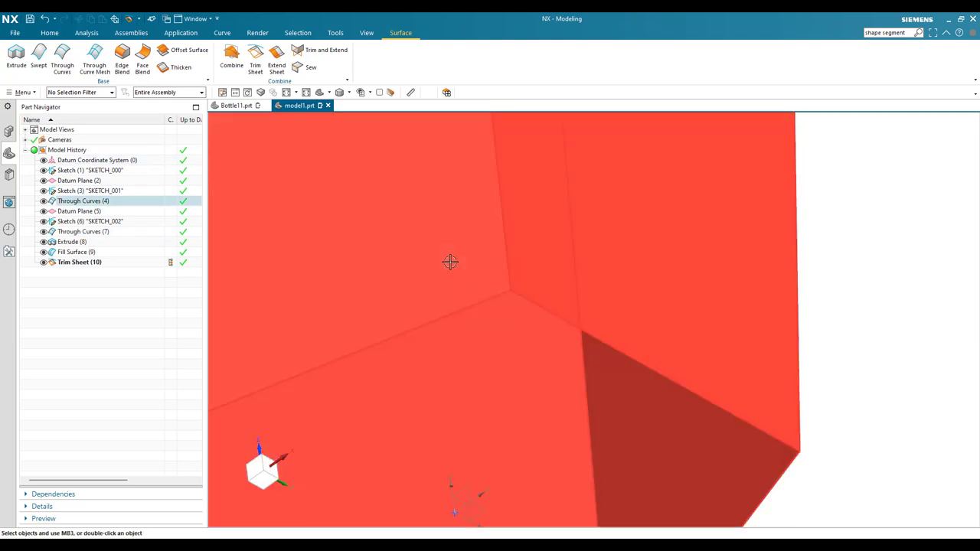
scroll(450, 262, down, 5)
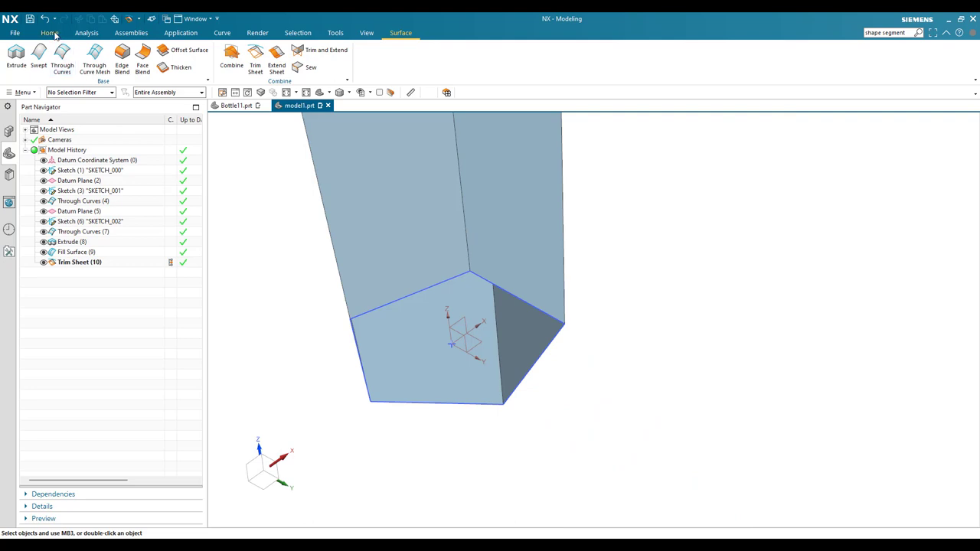
click(50, 33)
click(23, 72)
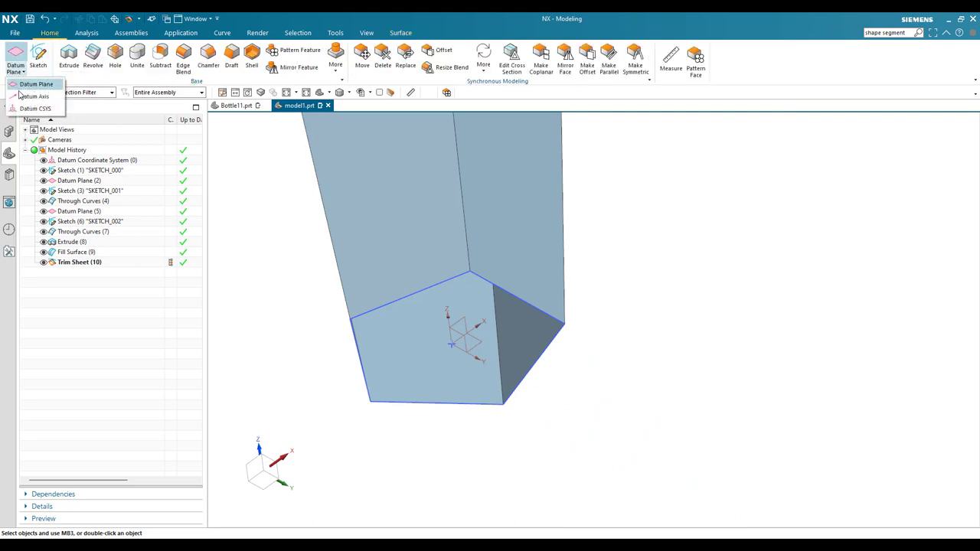
click(216, 33)
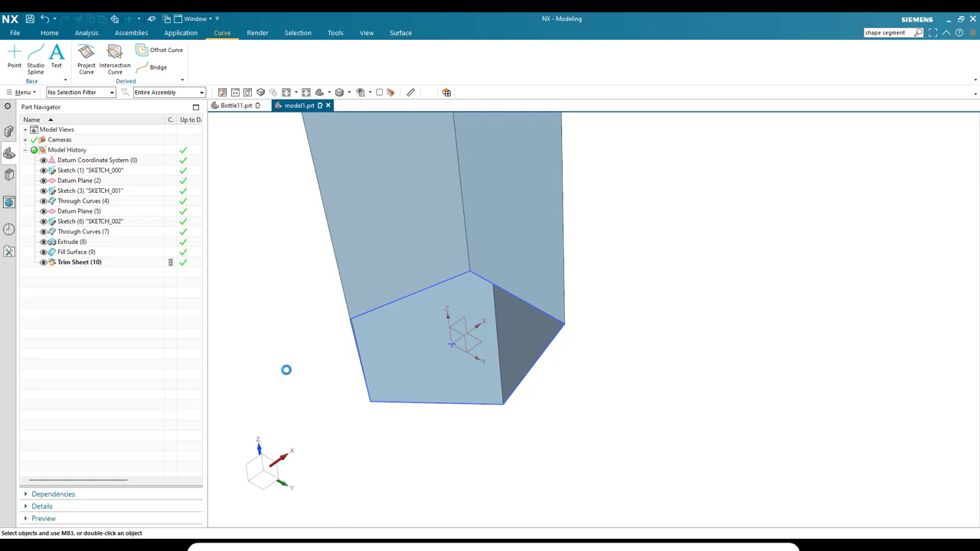
scroll(412, 390, up, 5)
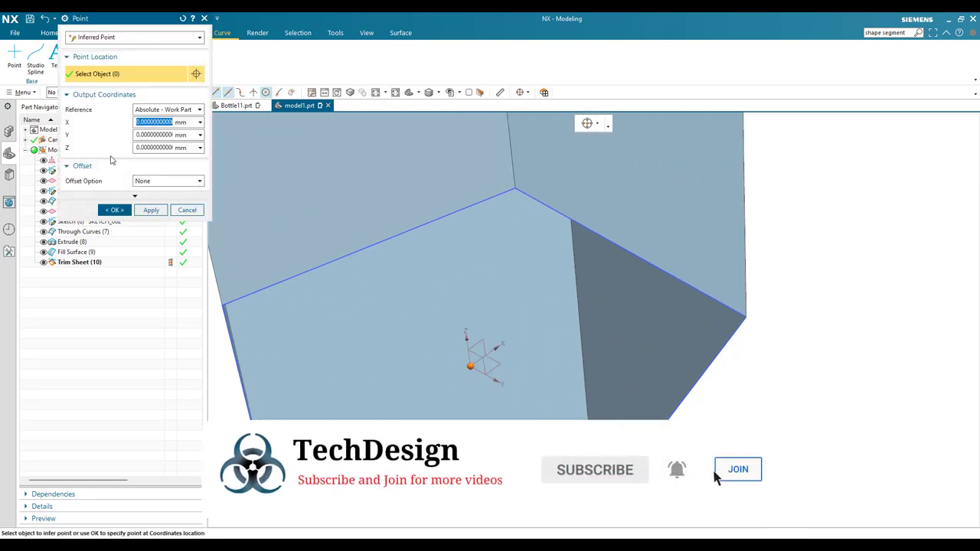
click(139, 147)
text(1)
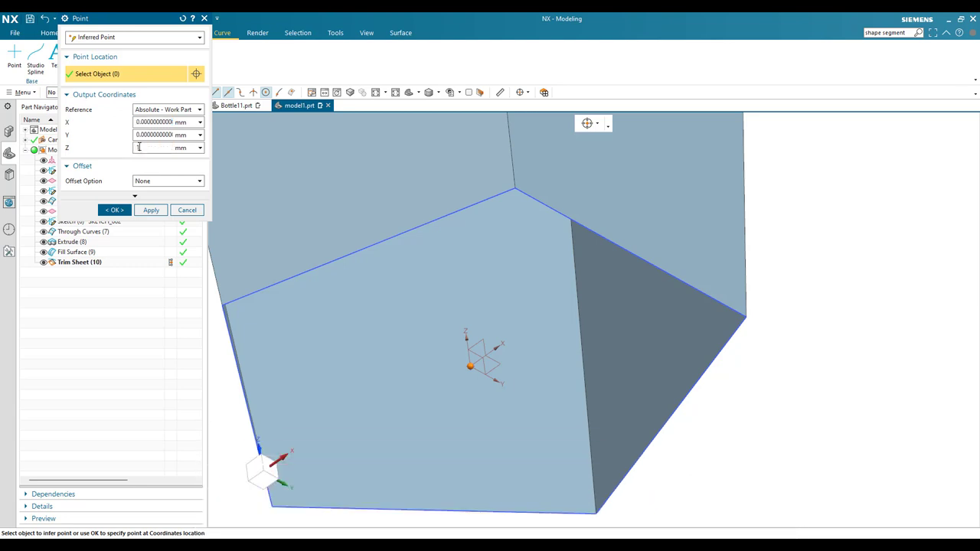
key(Return)
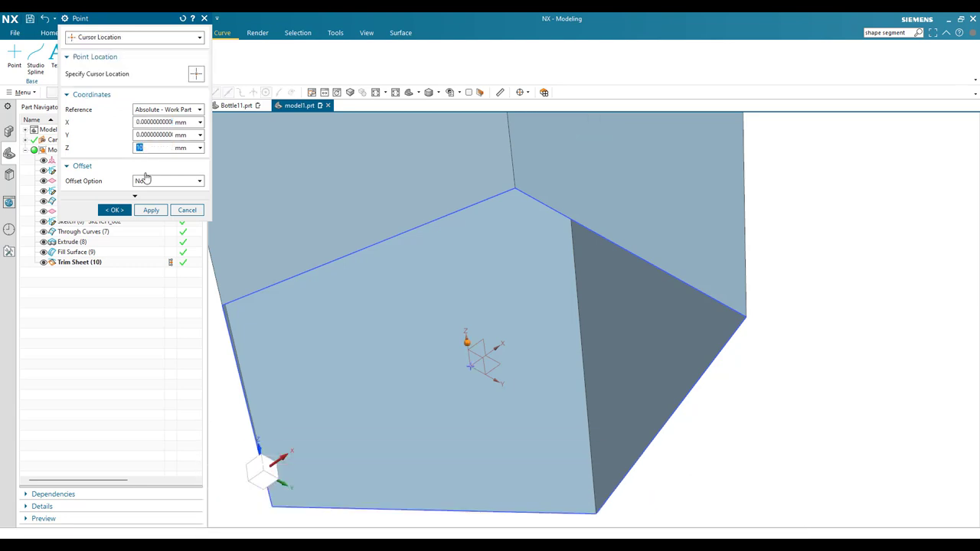
click(119, 211)
- Start a Through Curves surface with the connected curves of the bottom pentagon as its first section
scroll(442, 386, up, 5)
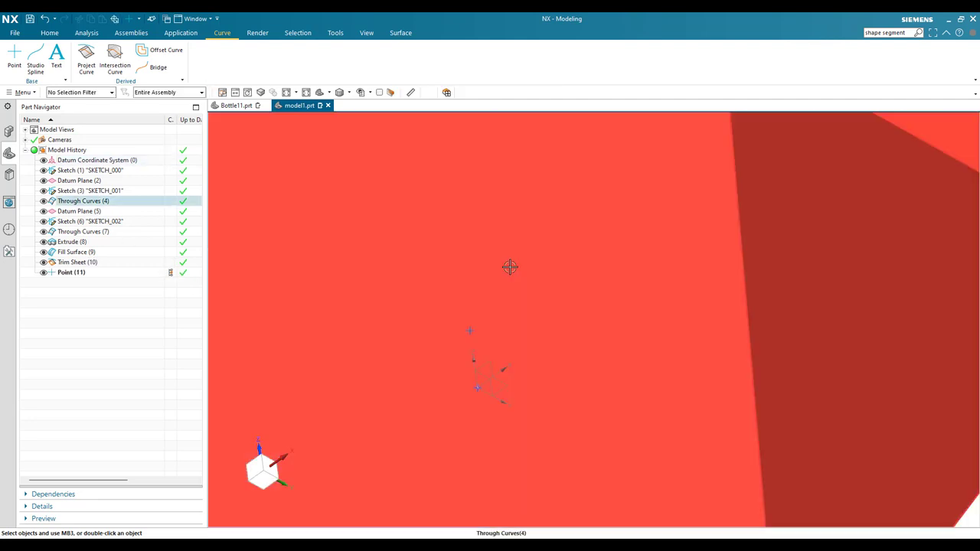
scroll(507, 267, down, 5)
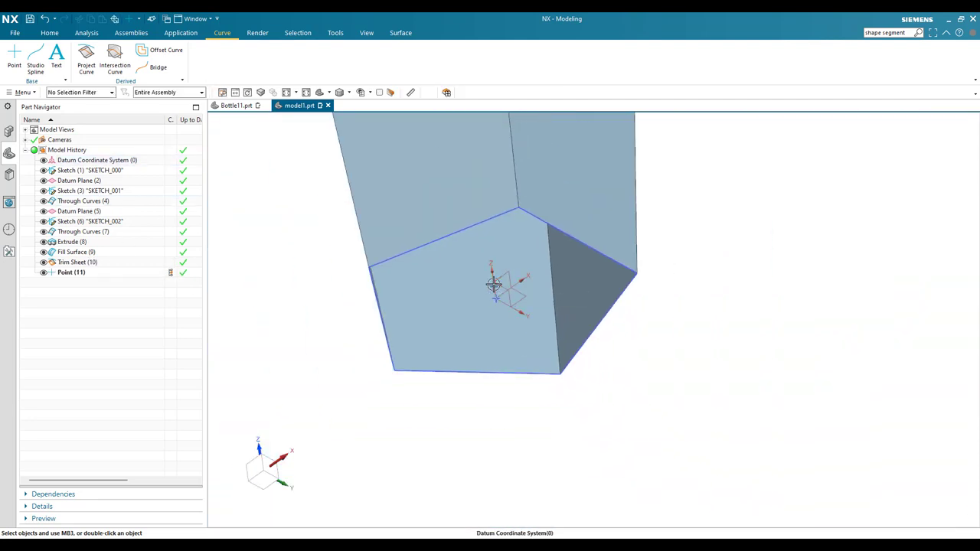
middle_drag(493, 284, 503, 298)
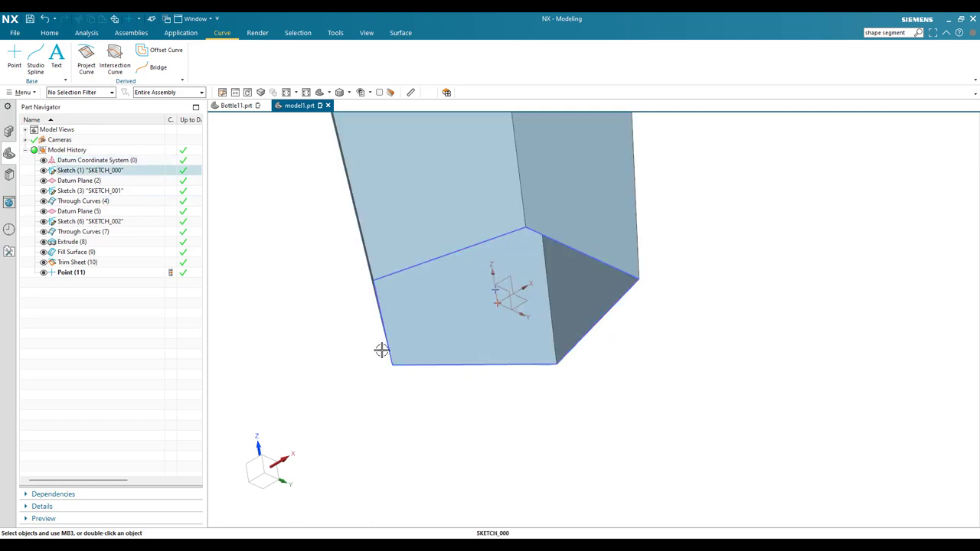
scroll(498, 295, up, 1)
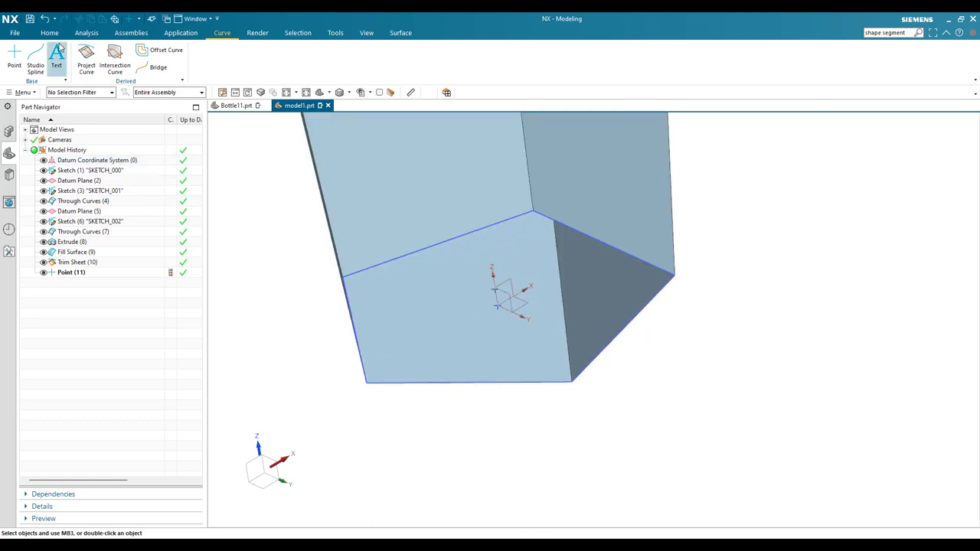
click(390, 33)
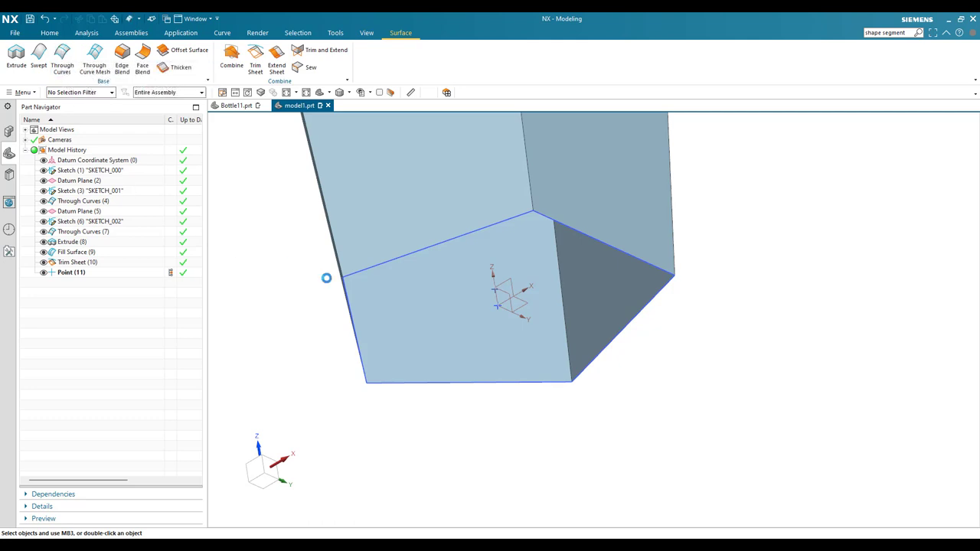
click(518, 381)
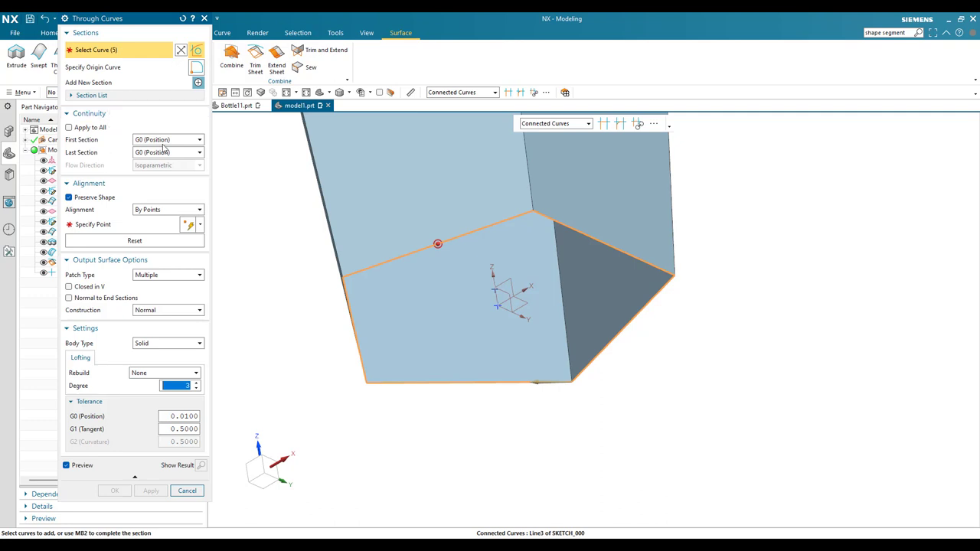
middle_click(492, 284)
scroll(494, 290, down, 2)
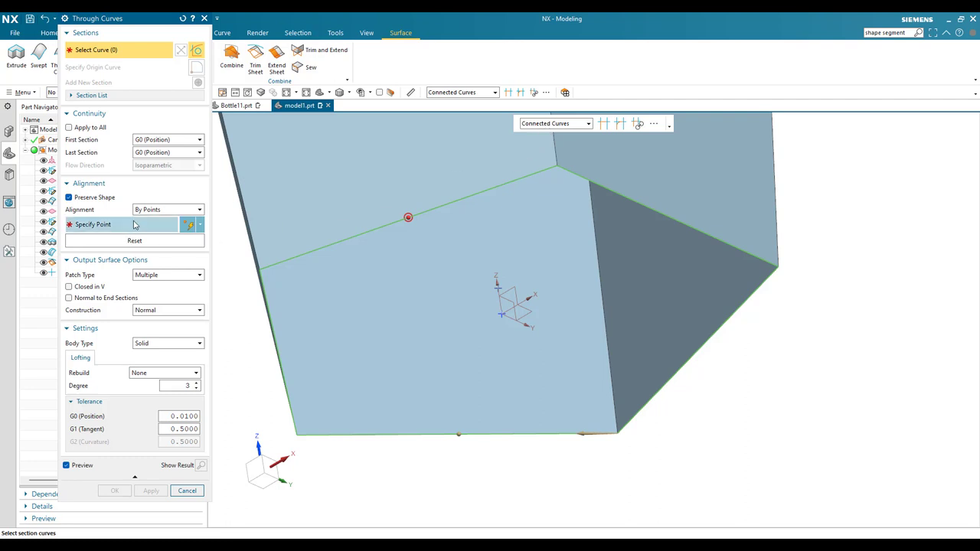
- Set the alignment to Parameter, use the 10 mm high point as the second section, and create the base as a Sheet body
click(167, 209)
click(160, 217)
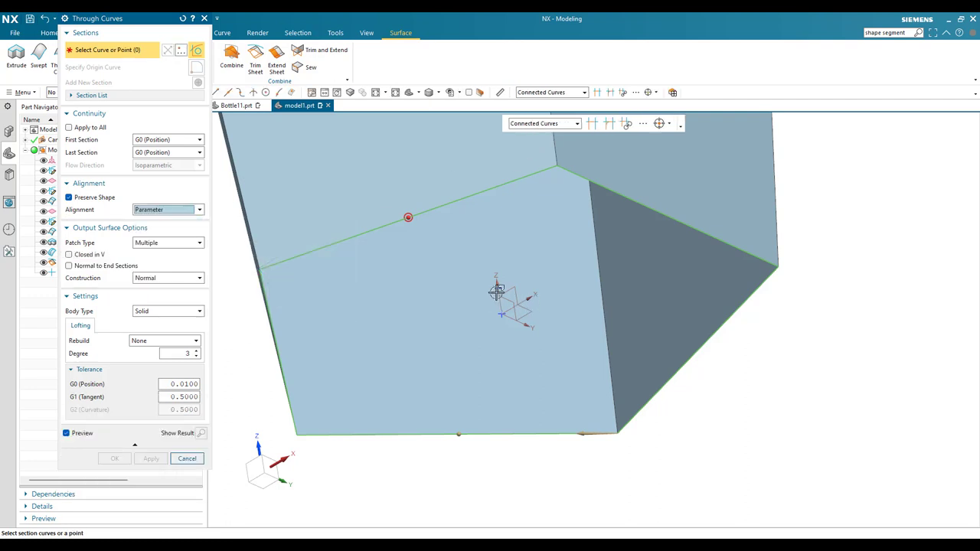
click(496, 287)
scroll(498, 291, up, 1)
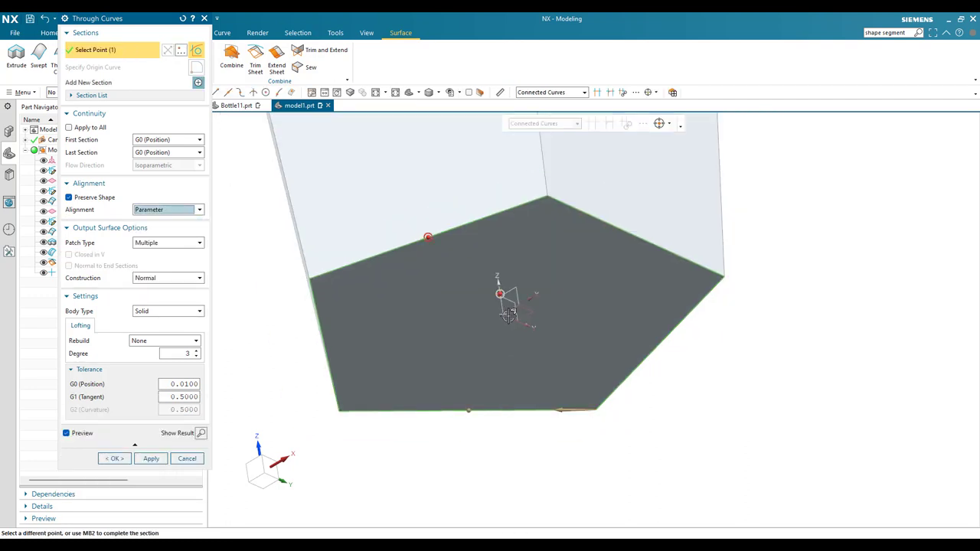
click(178, 311)
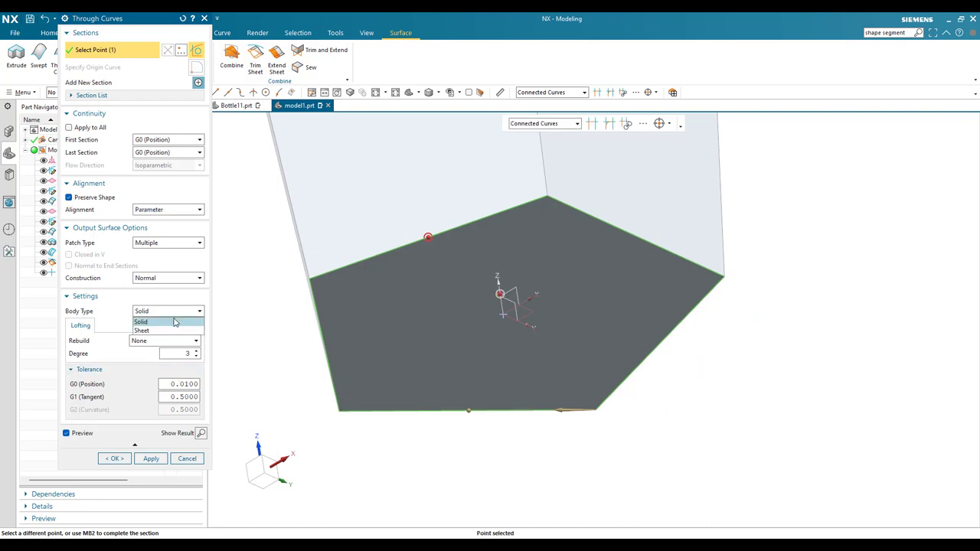
click(167, 328)
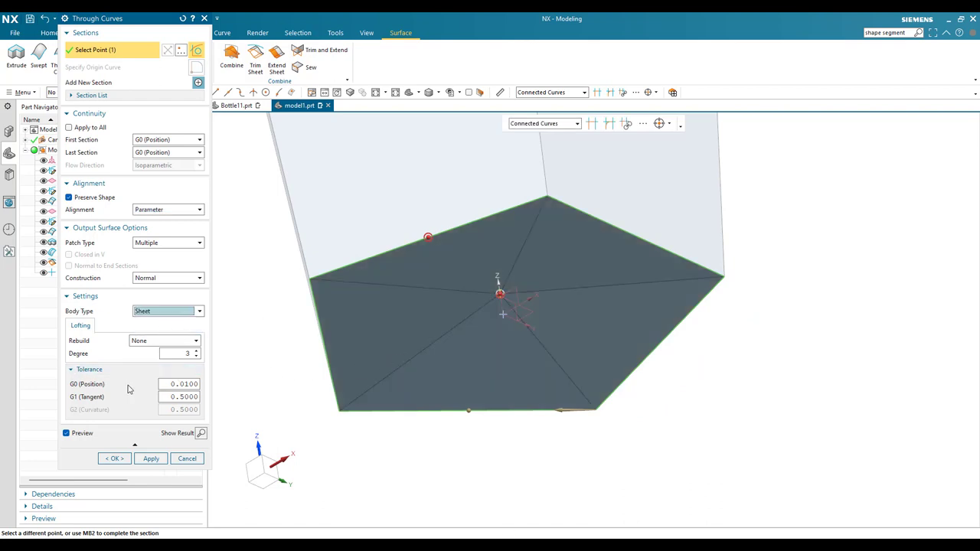
click(113, 459)
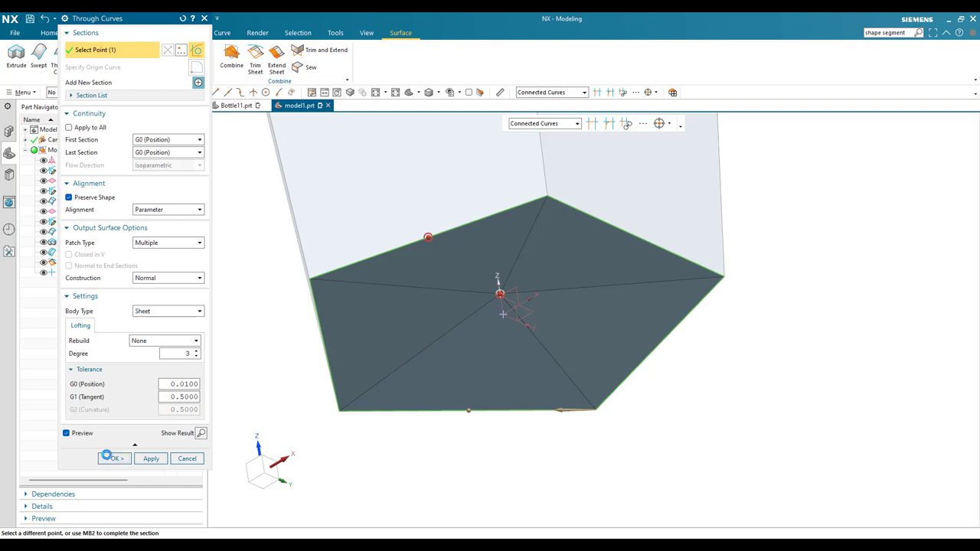
- Sew the bottle's sheets together with the neck cylinder as target and the shoulder, body, base and annular sheets as tools
scroll(523, 284, down, 3)
scroll(523, 284, up, 5)
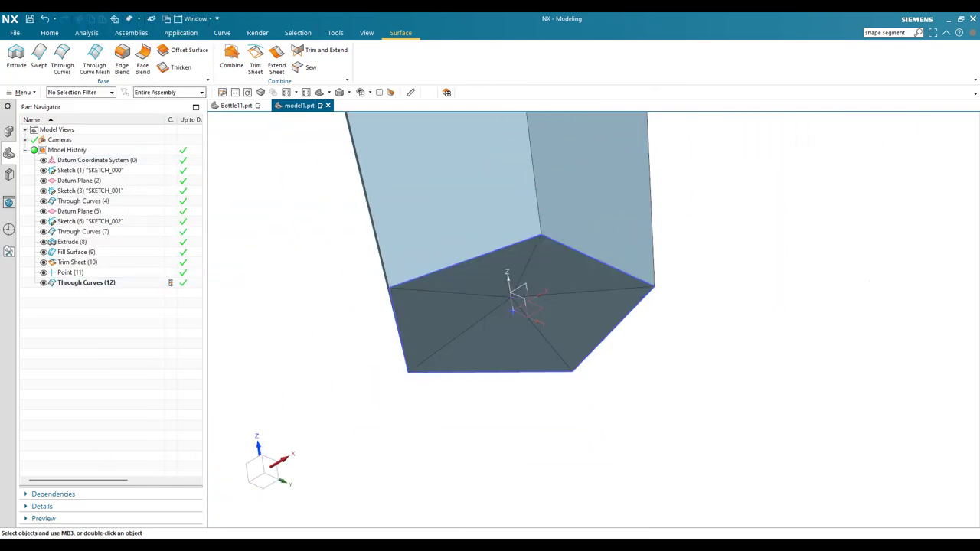
scroll(720, 365, up, 5)
middle_drag(677, 349, 691, 378)
scroll(691, 378, up, 5)
scroll(686, 306, down, 4)
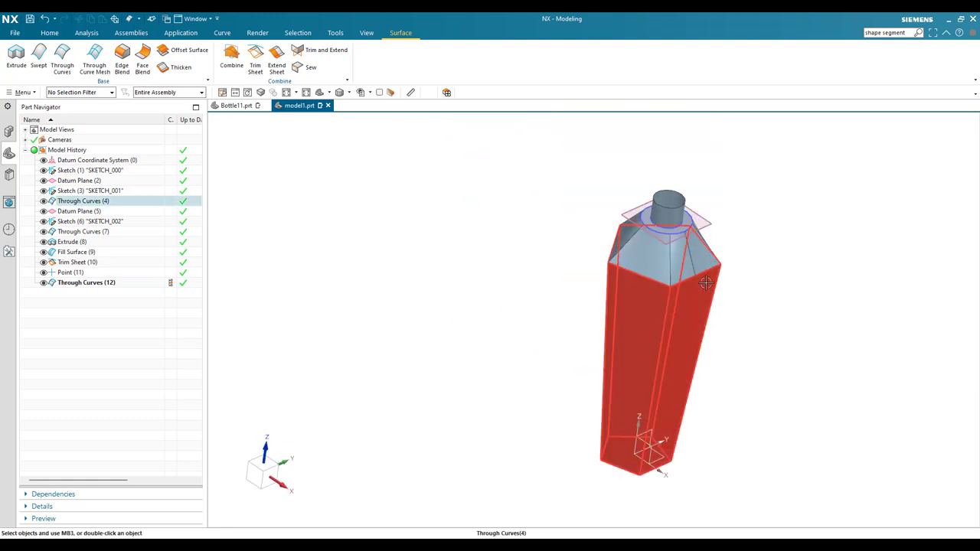
middle_drag(703, 286, 676, 274)
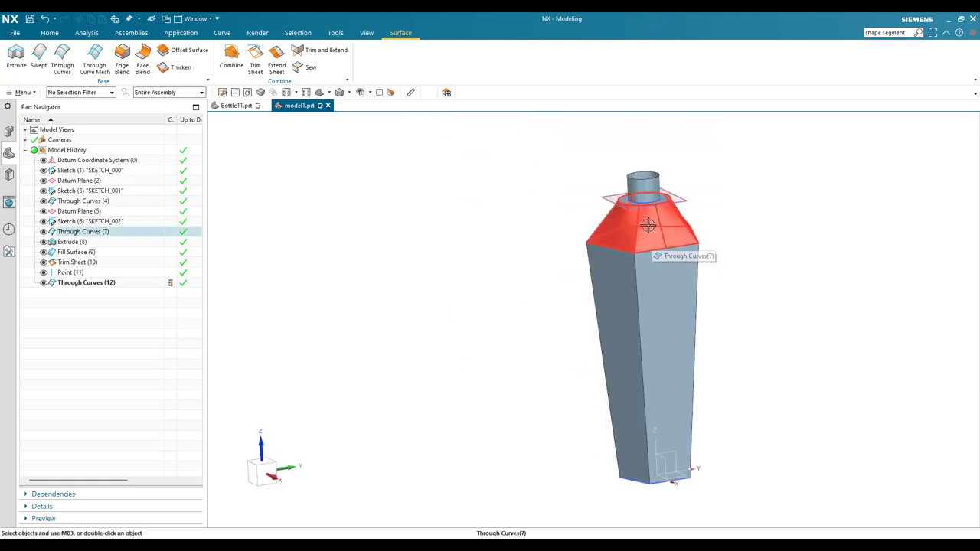
scroll(647, 187, up, 5)
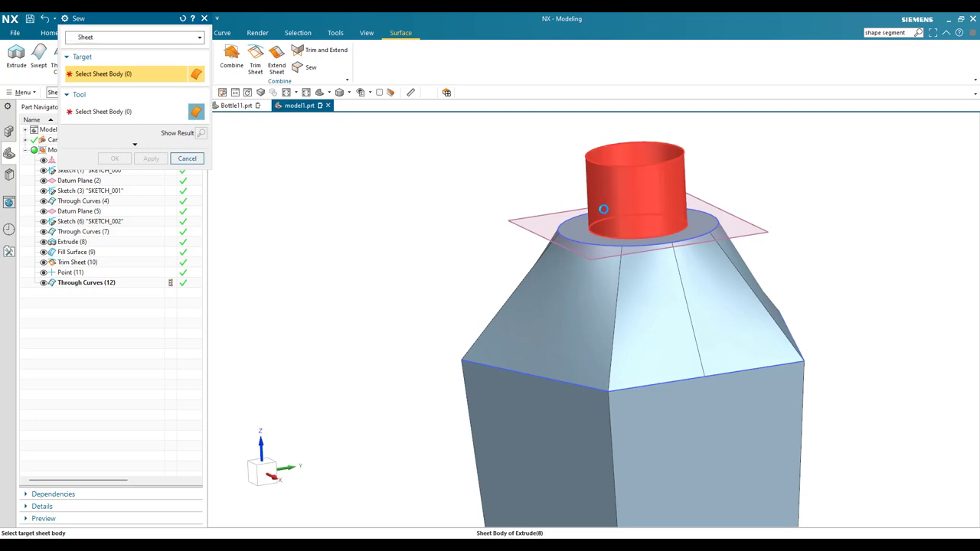
click(602, 207)
scroll(476, 188, down, 5)
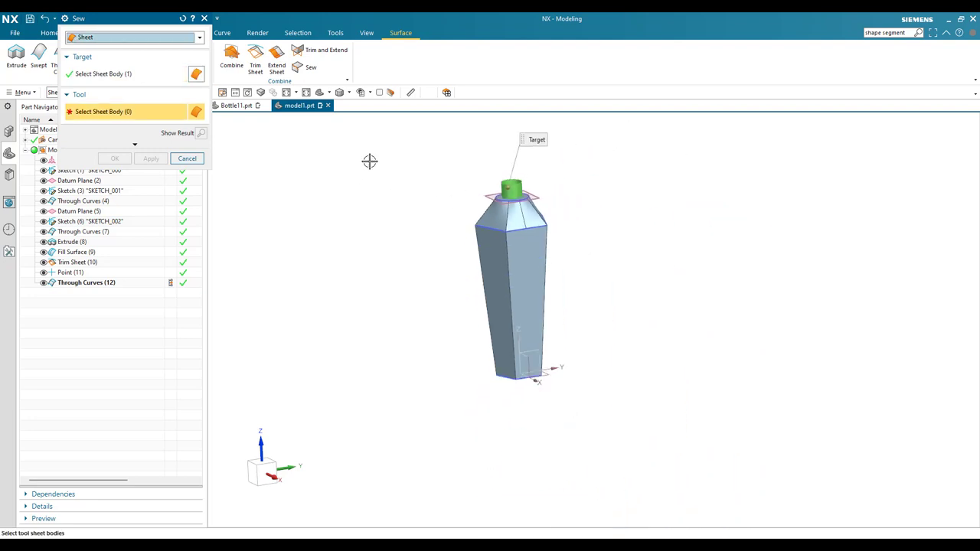
drag(402, 145, 630, 413)
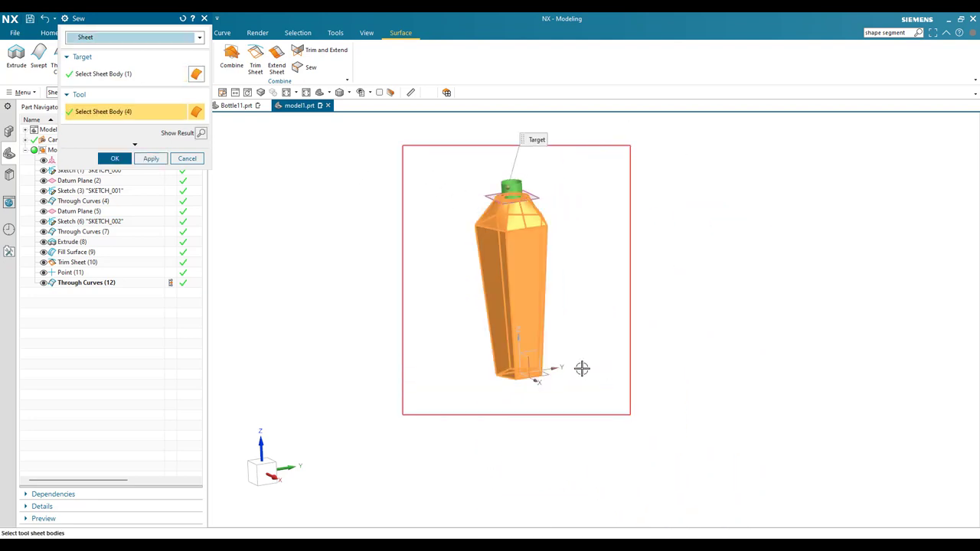
click(127, 161)
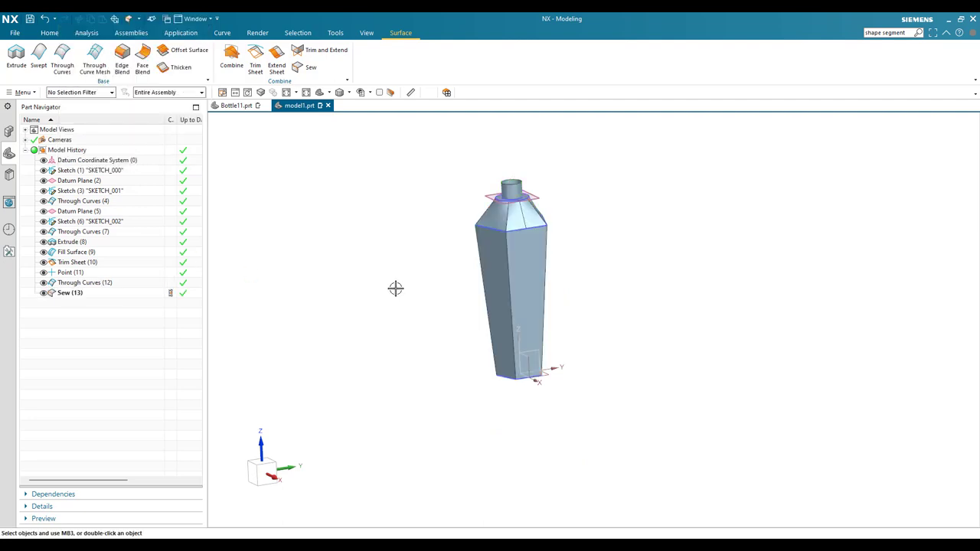
- Highlight the sewn body to check which surfaces it includes, and hide the datum plane at the top of the shoulder
click(103, 294)
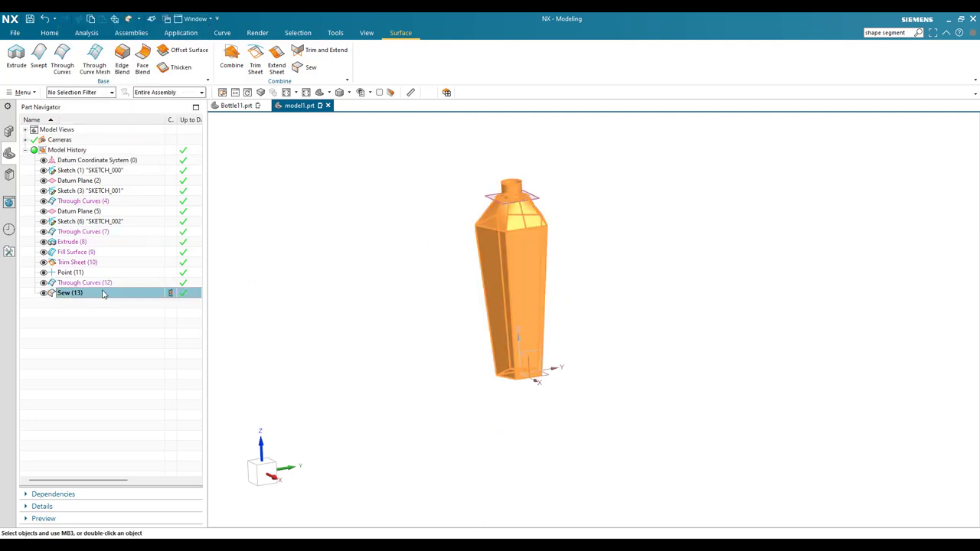
scroll(533, 200, up, 5)
scroll(543, 253, down, 3)
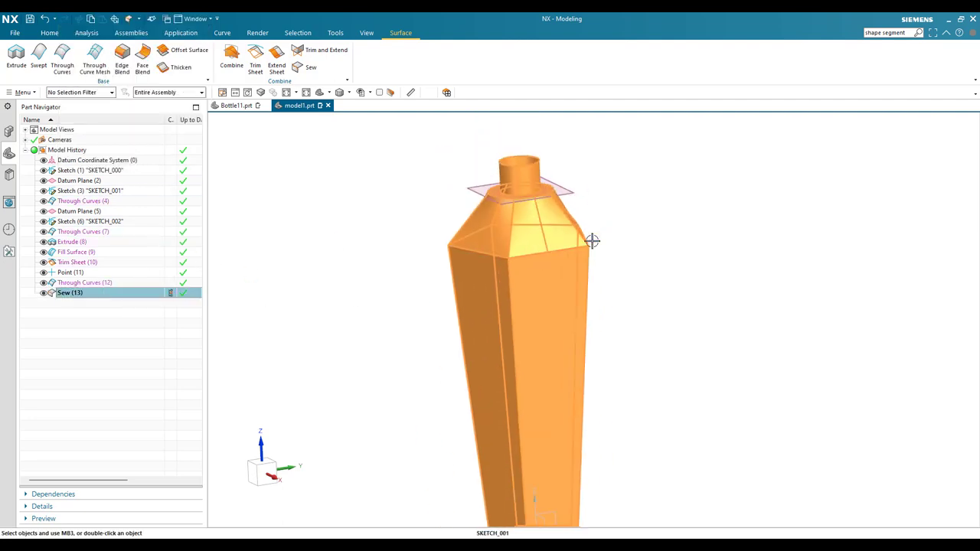
click(629, 238)
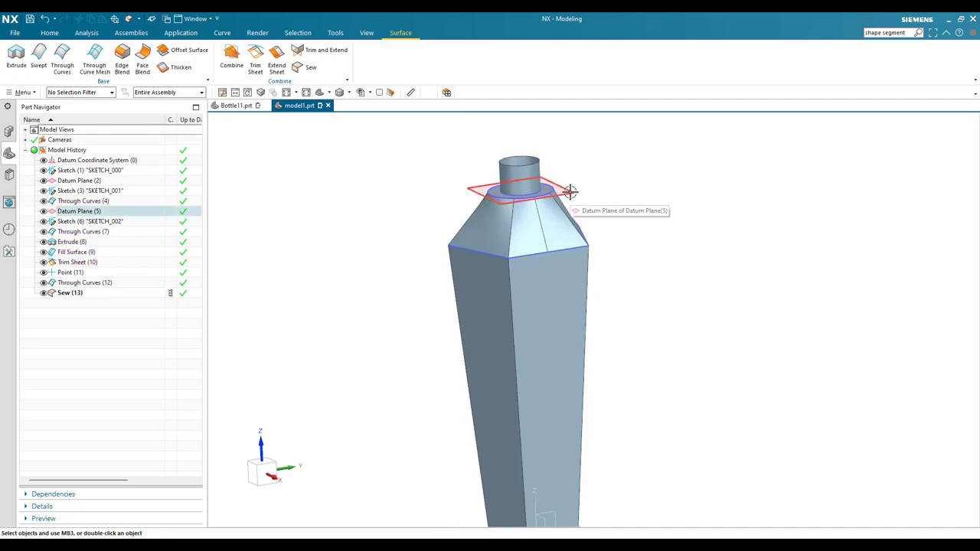
click(44, 211)
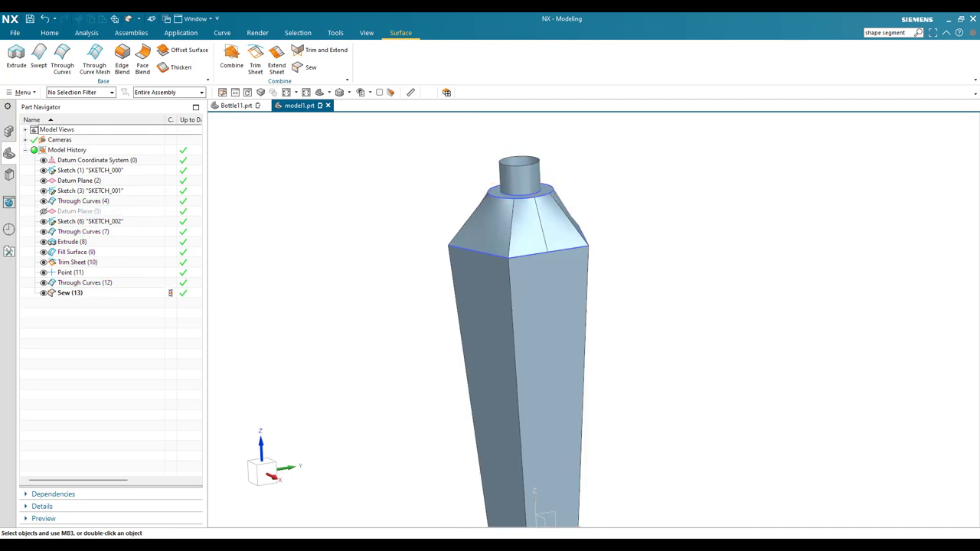
- Apply a circular, G1 tangent Edge Blend of 8 mm radius to the edge where the neck meets the annular surface
scroll(511, 198, up, 2)
middle_drag(525, 227, 528, 239)
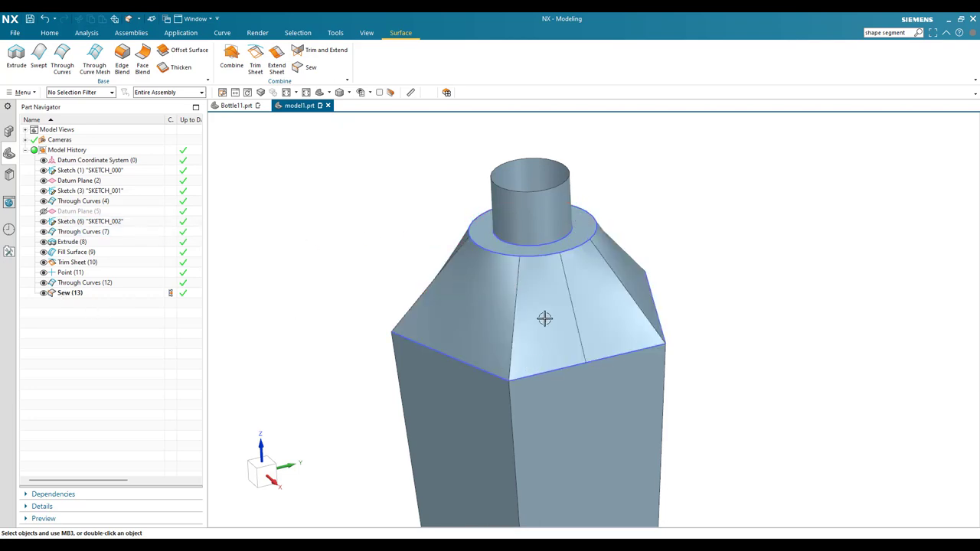
scroll(566, 263, down, 2)
scroll(535, 260, up, 5)
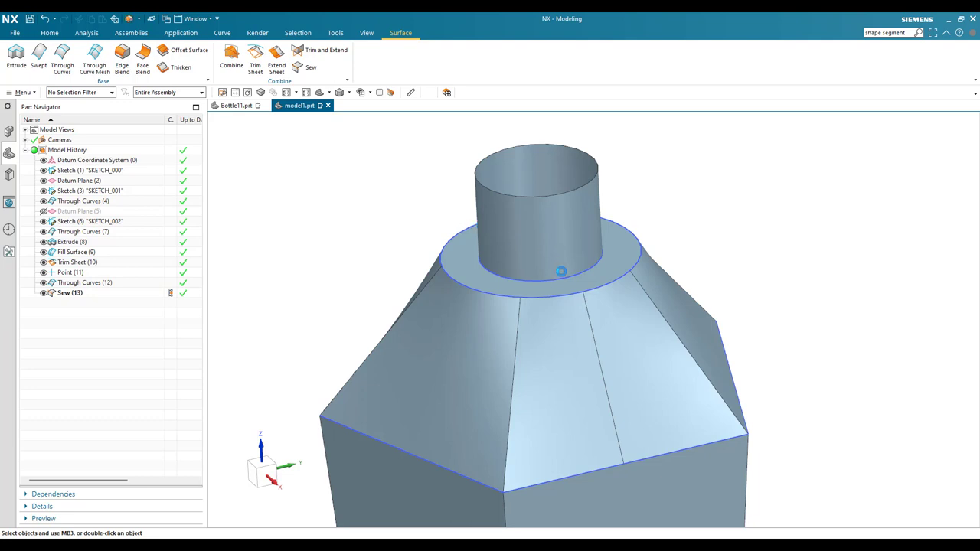
key(b)
click(560, 274)
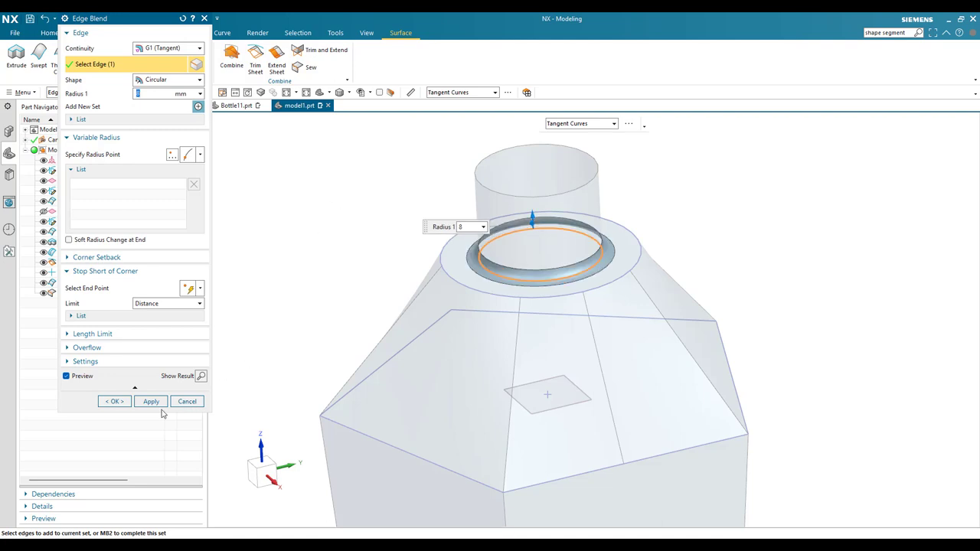
click(153, 403)
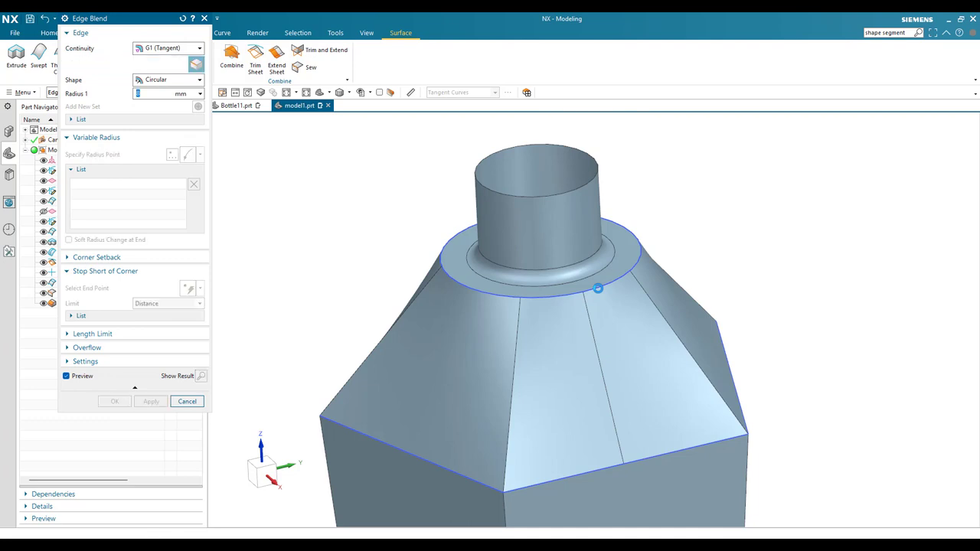
- Apply a circular, G1 tangent Edge Blend of 20 mm radius to the outer rim where the annular surface meets the shoulder
click(597, 289)
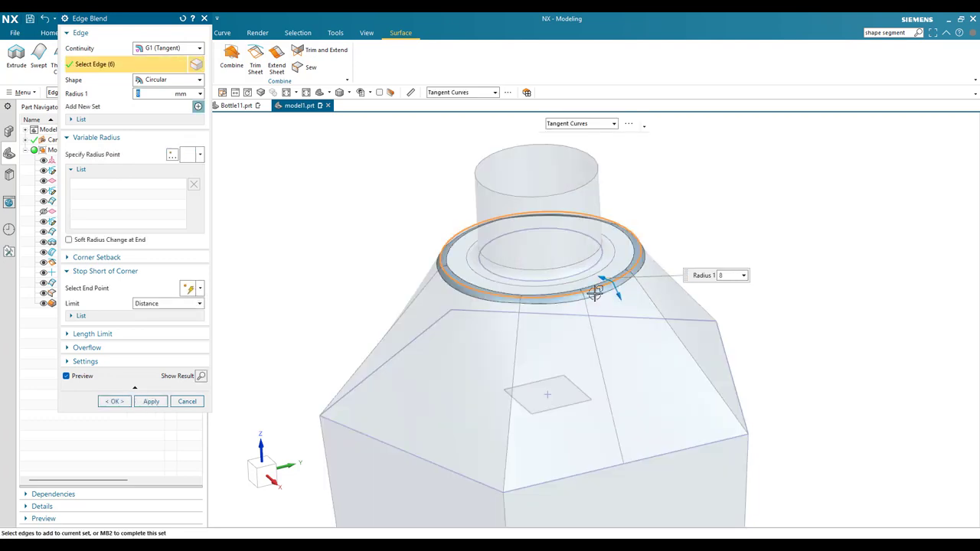
text(20)
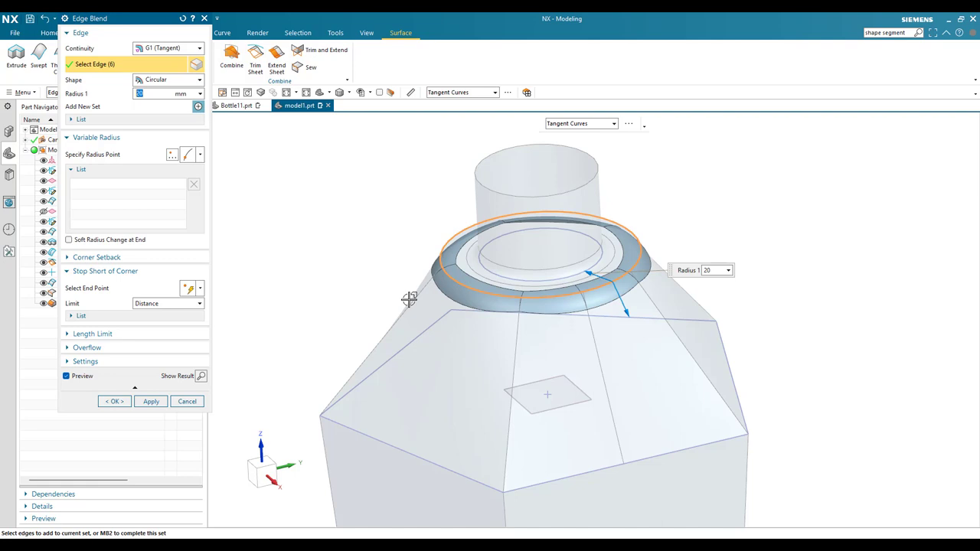
click(151, 401)
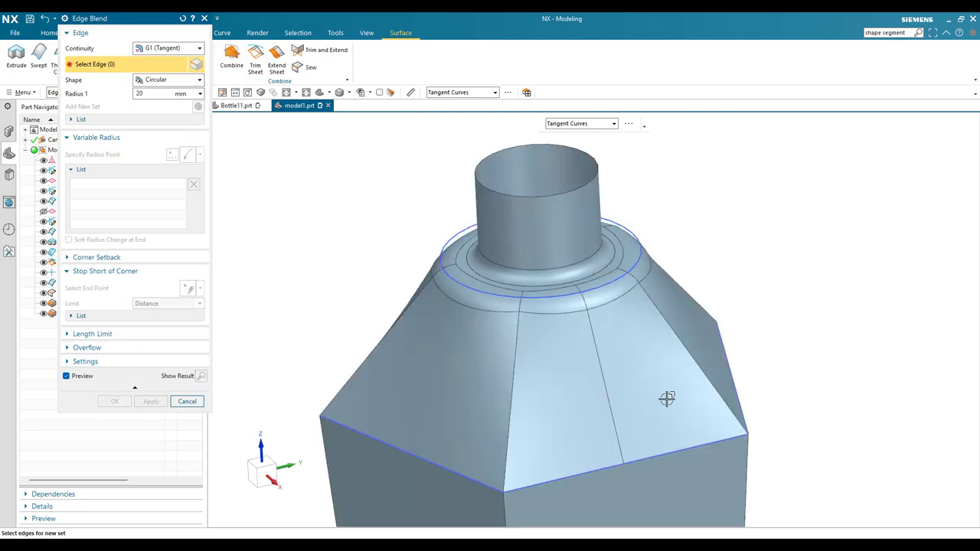
- Apply a 55 mm radius Edge Blend to all five sides of the pentagonal edge between the shoulder and the body
click(575, 474)
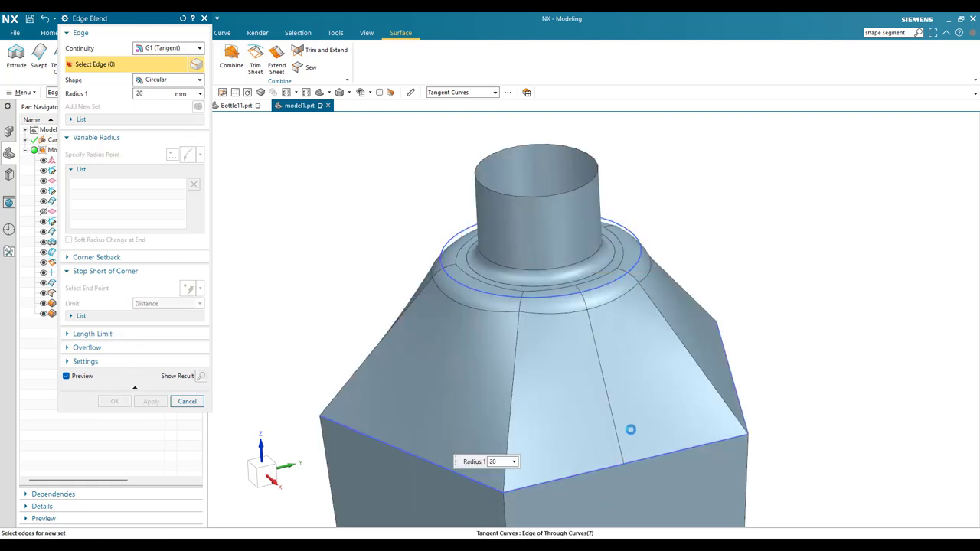
click(442, 470)
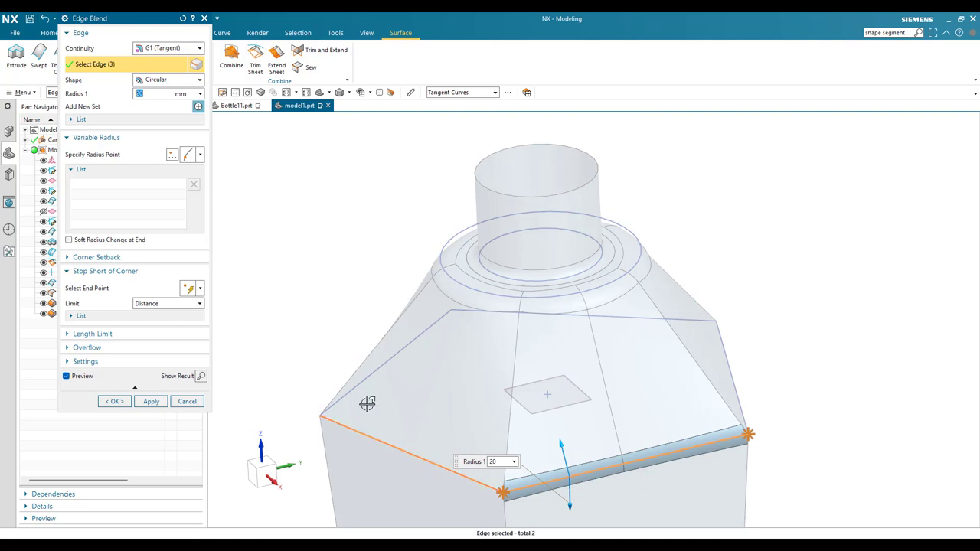
click(740, 389)
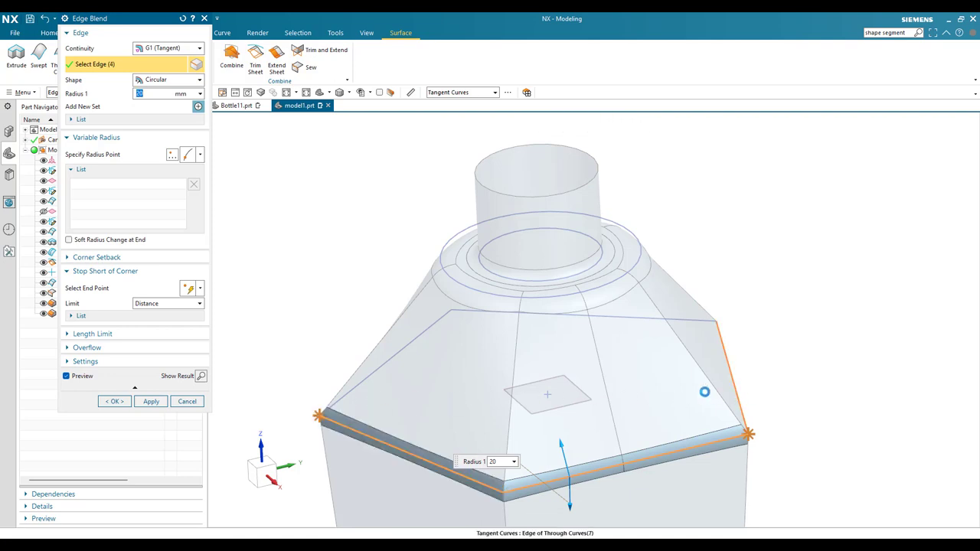
middle_drag(632, 394, 691, 356)
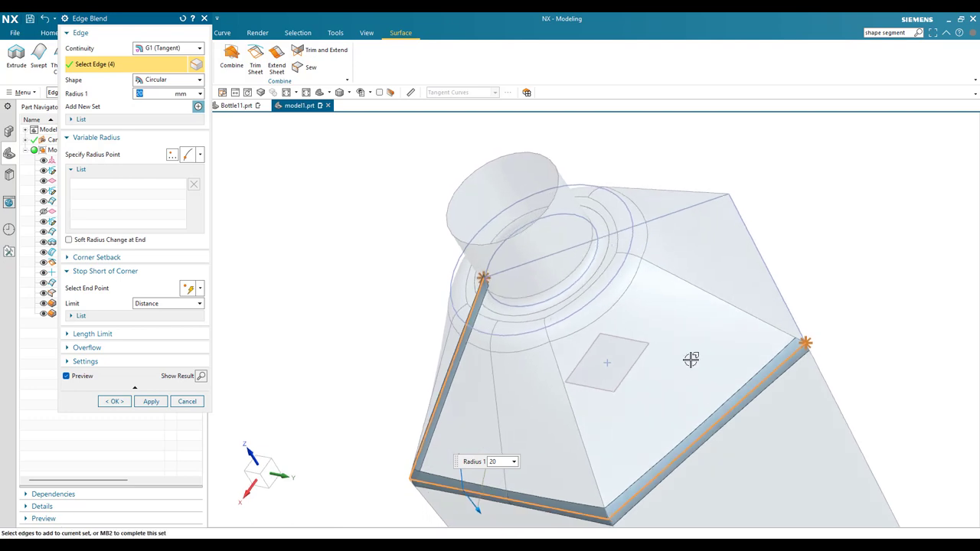
click(796, 324)
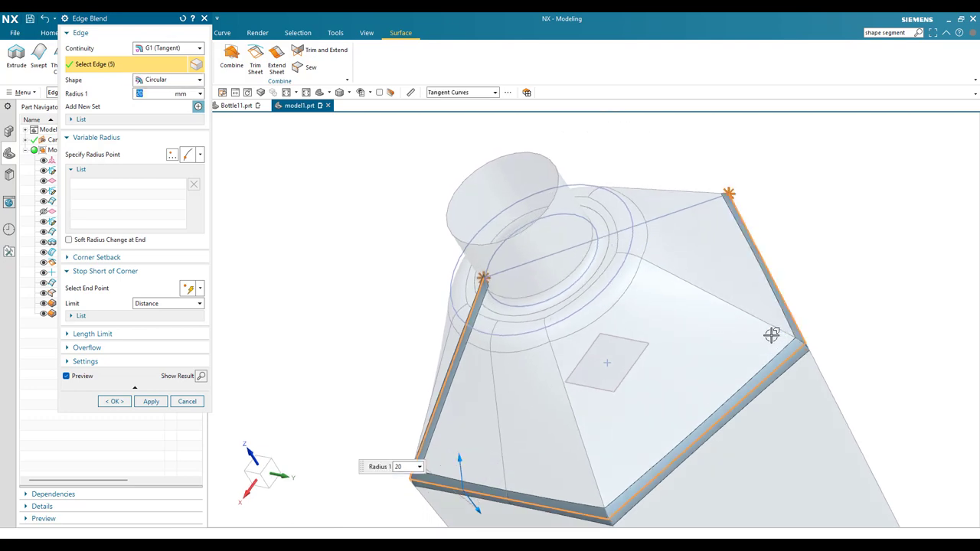
middle_drag(714, 286, 668, 343)
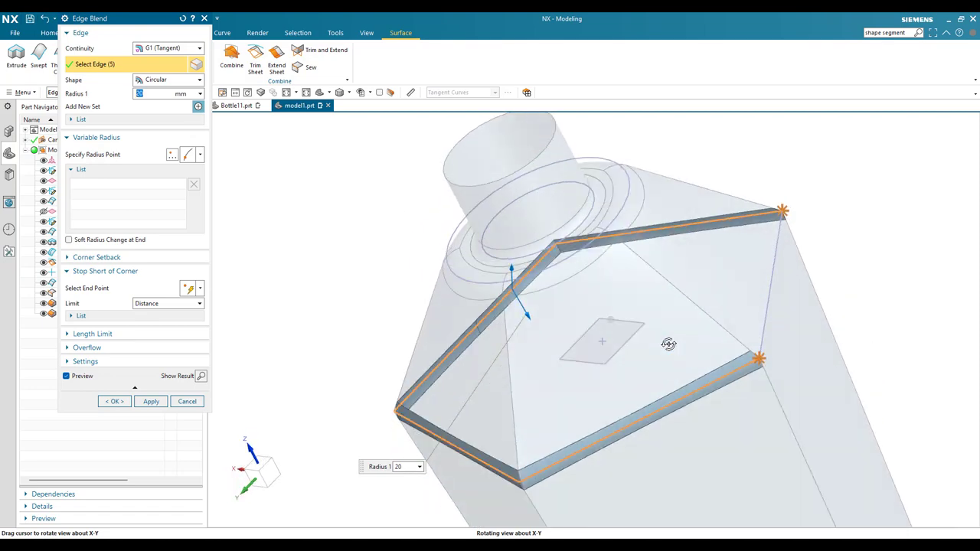
click(764, 318)
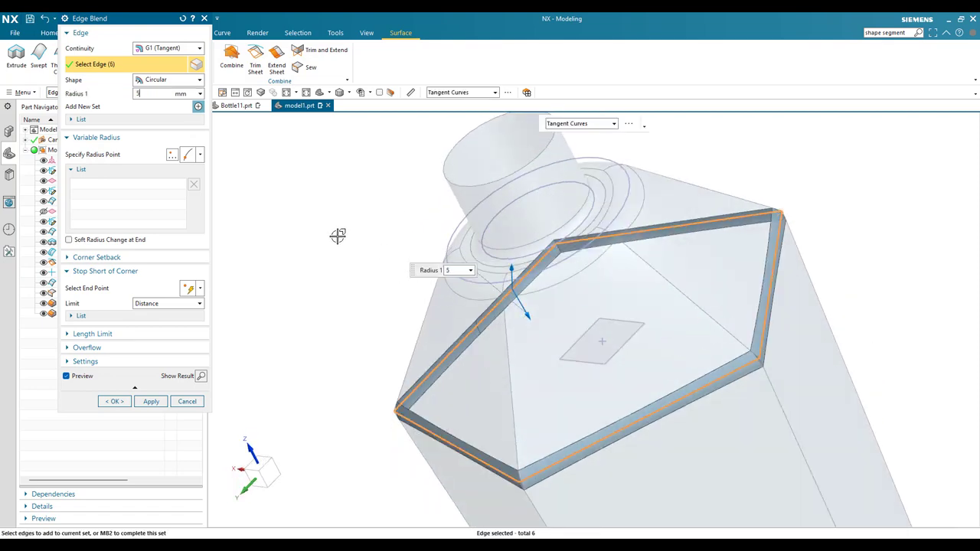
key(Return)
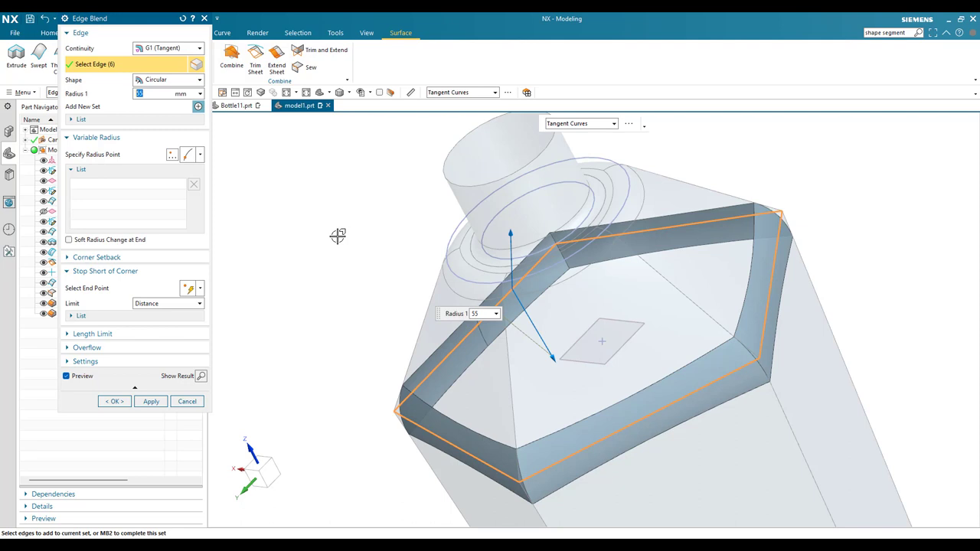
click(151, 401)
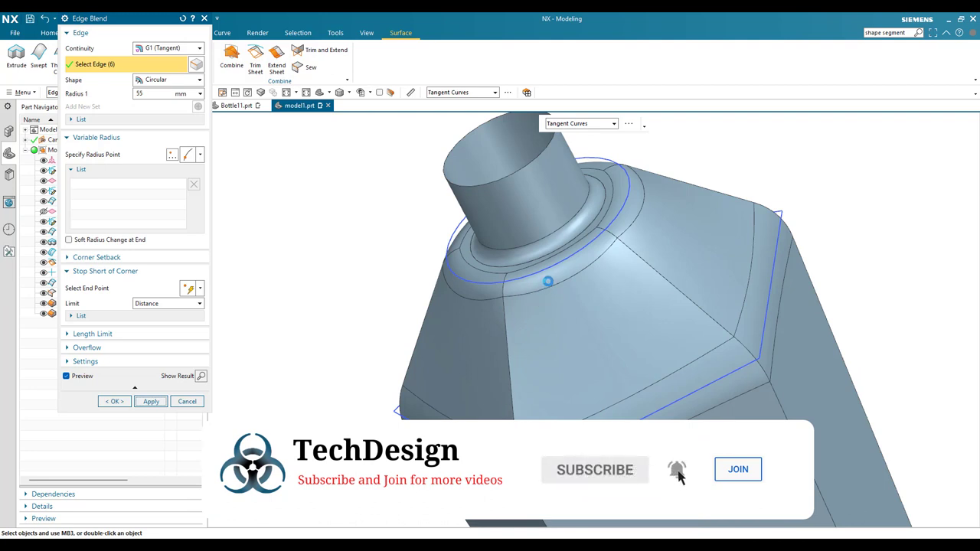
middle_click(554, 276)
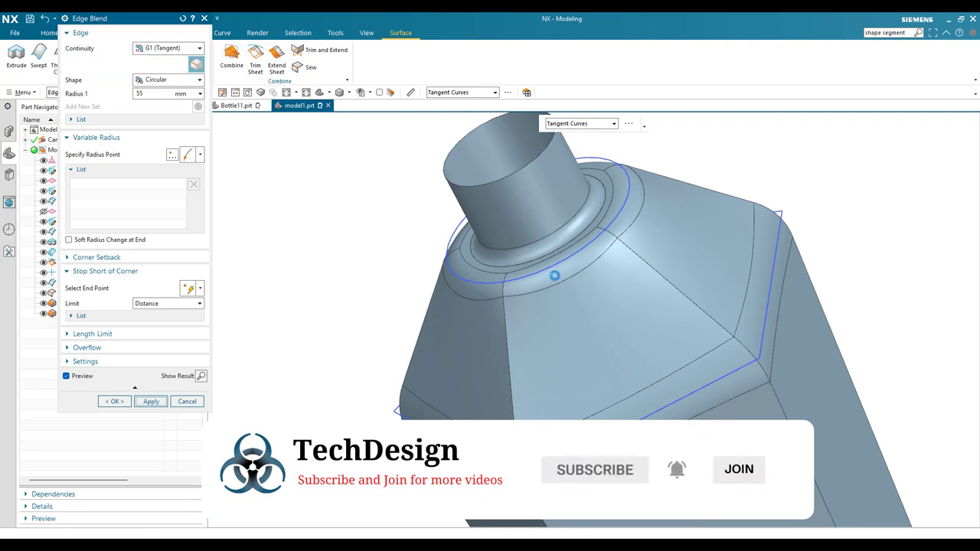
- Blend the five long corner edges running from the shoulder down the body to the base with a 20 mm radius
middle_drag(583, 287, 507, 291)
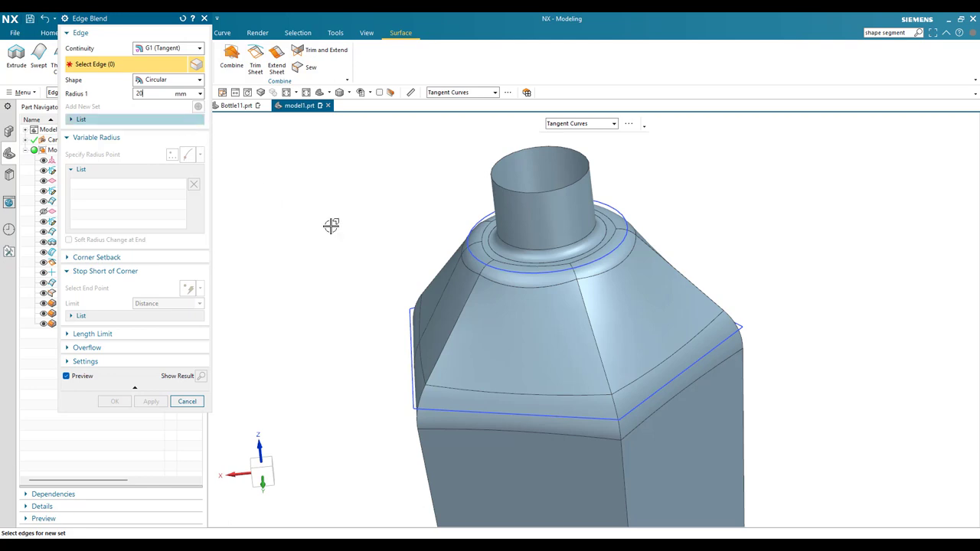
click(593, 333)
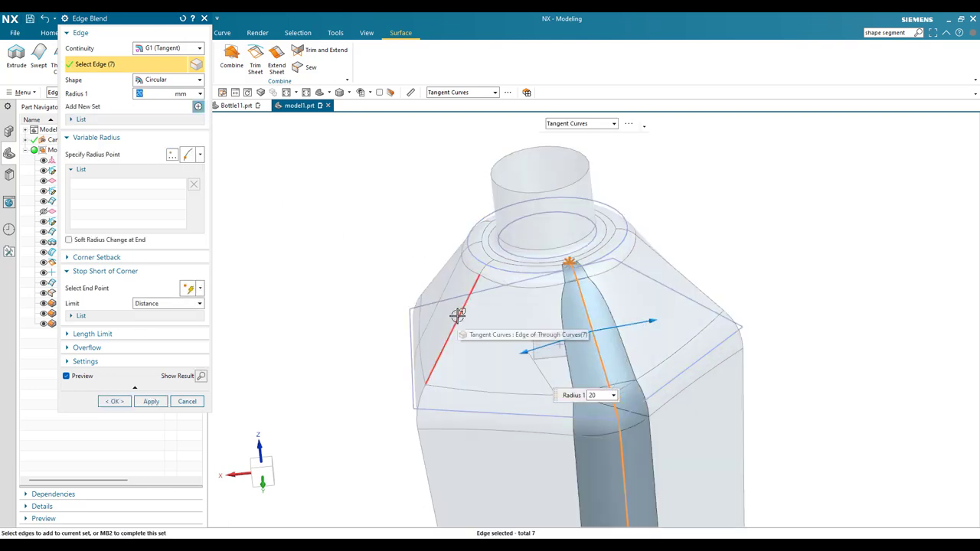
click(457, 315)
scroll(533, 304, down, 1)
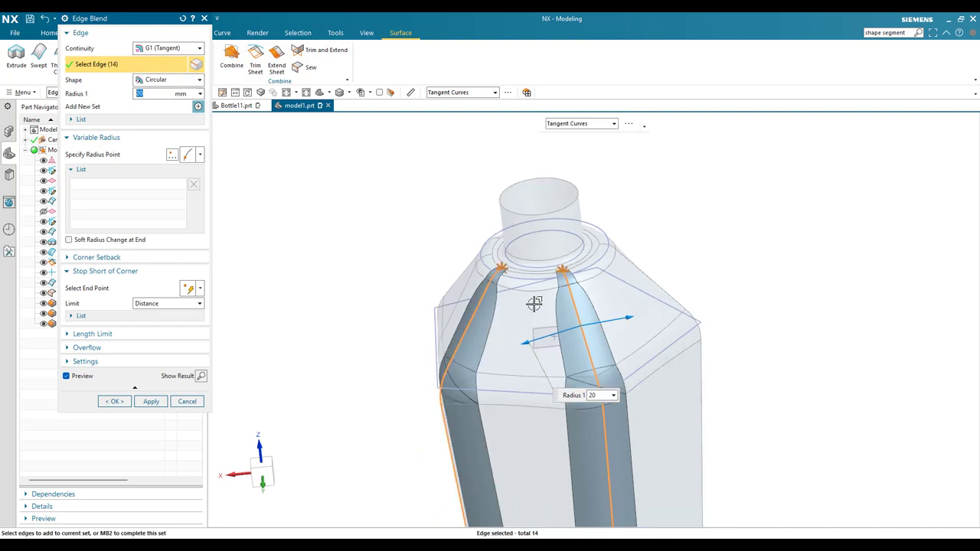
middle_drag(533, 304, 551, 321)
click(483, 304)
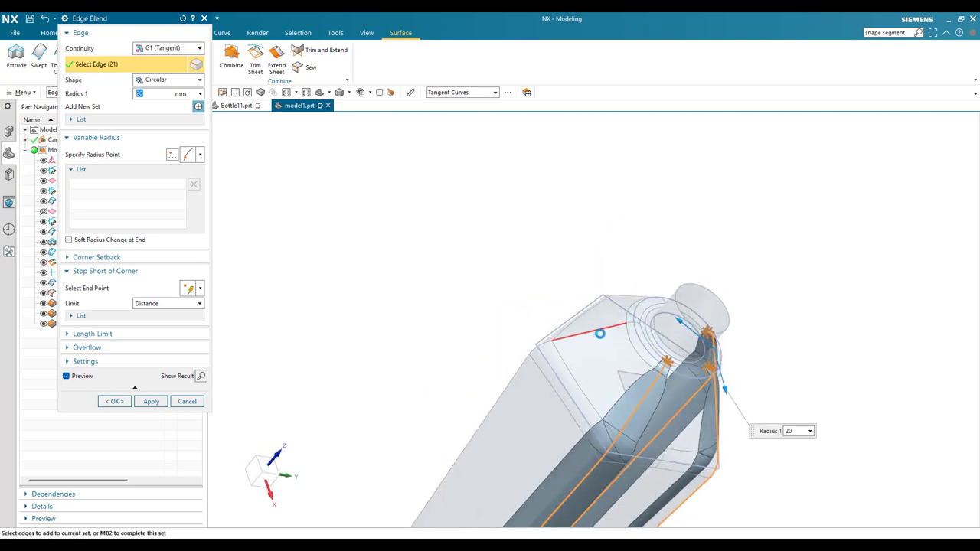
click(600, 334)
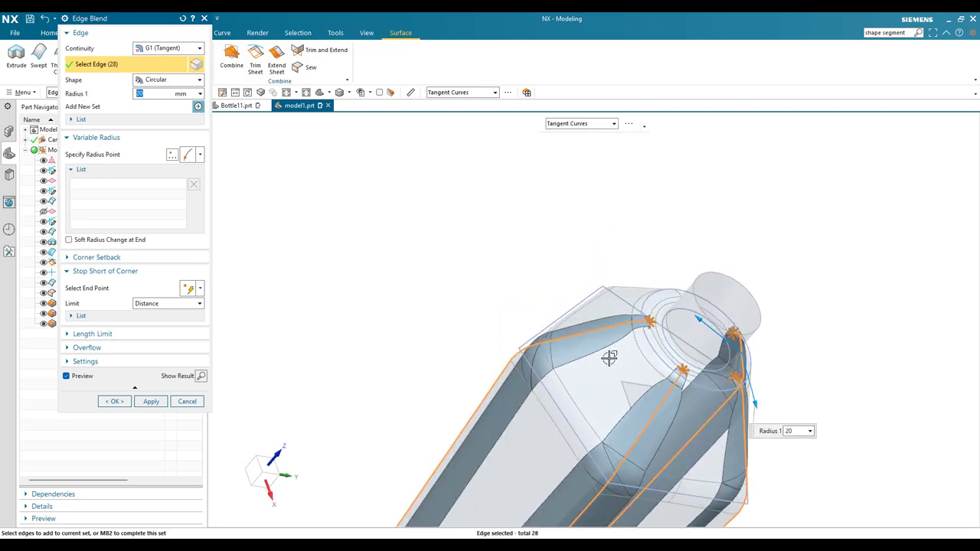
middle_drag(608, 358, 584, 382)
click(584, 383)
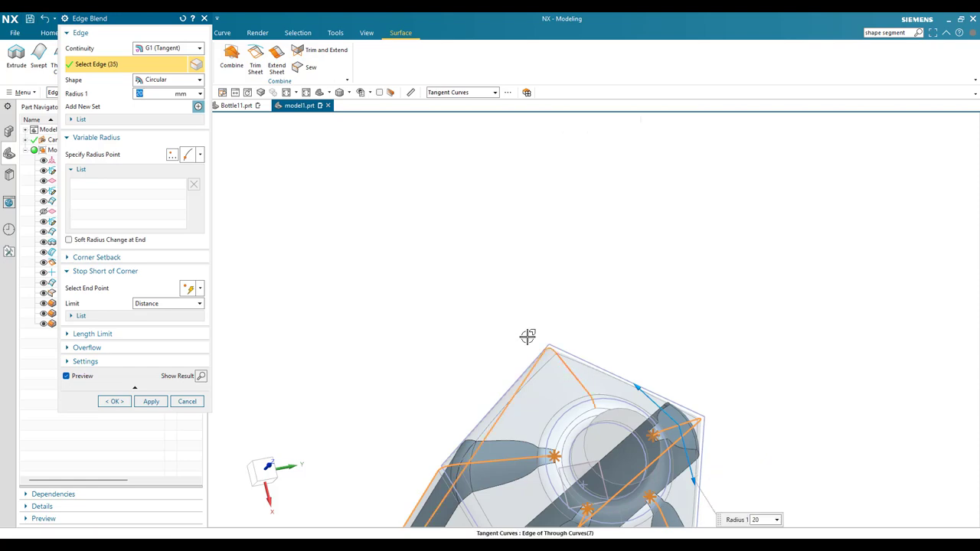
middle_drag(750, 354, 651, 153)
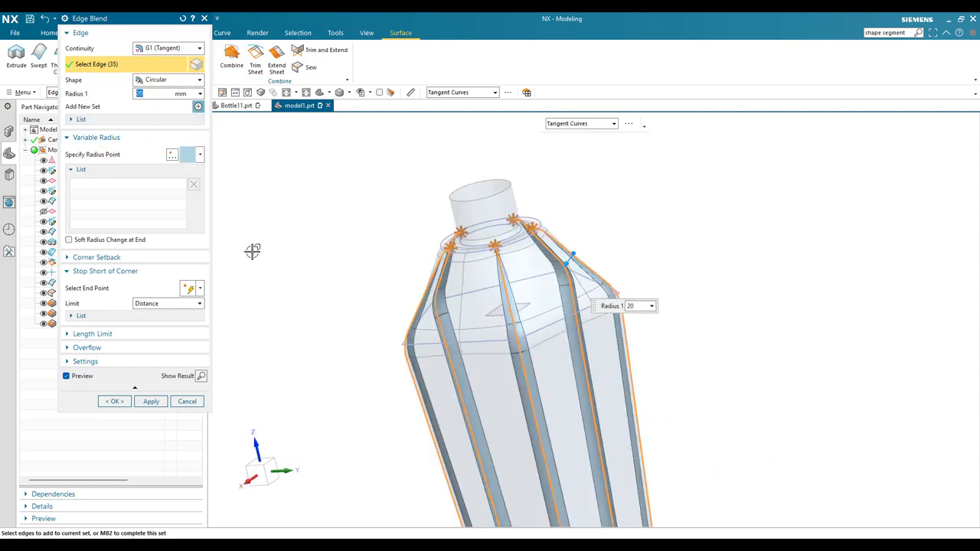
scroll(476, 231, down, 2)
scroll(475, 308, up, 3)
middle_drag(483, 293, 542, 322)
scroll(542, 321, down, 4)
scroll(542, 373, up, 1)
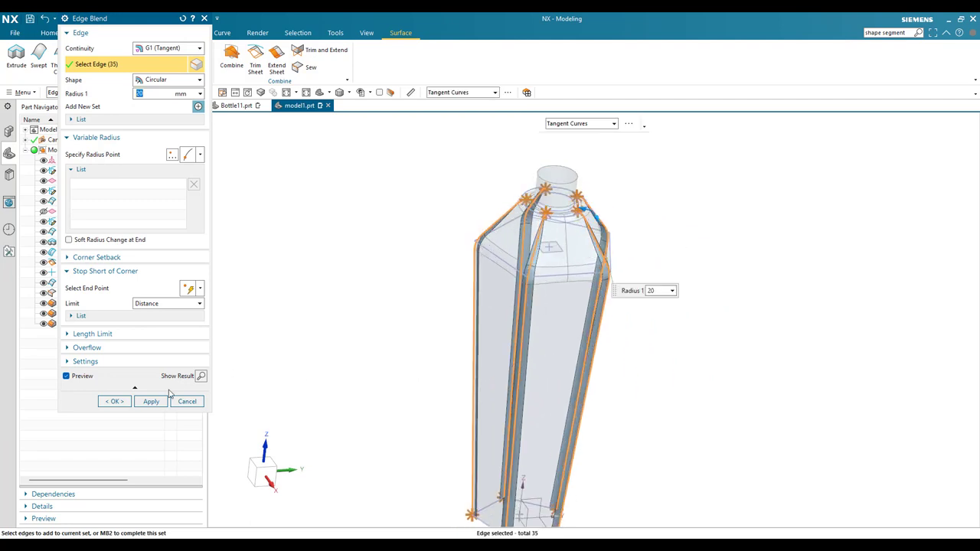
click(115, 402)
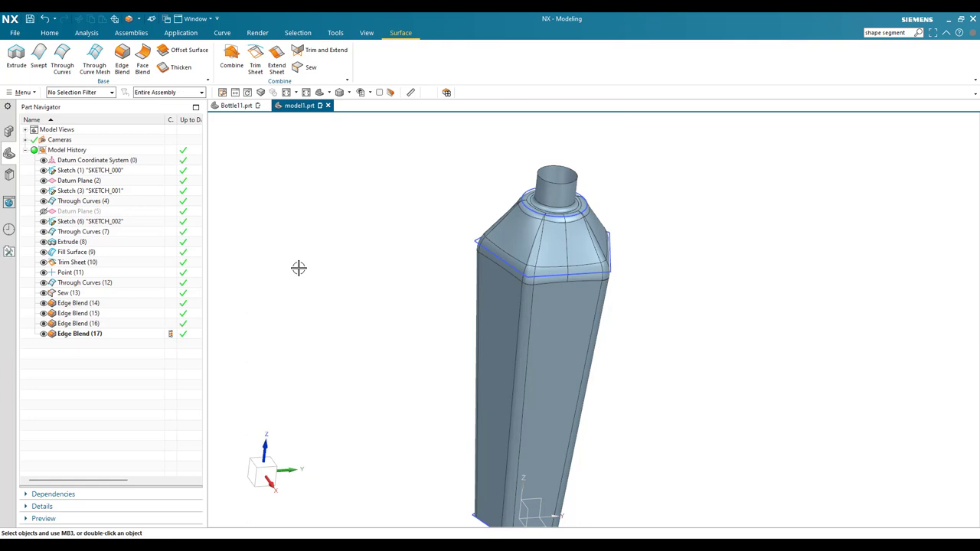
- Hide all sketches in the model
key(ctrl+w)
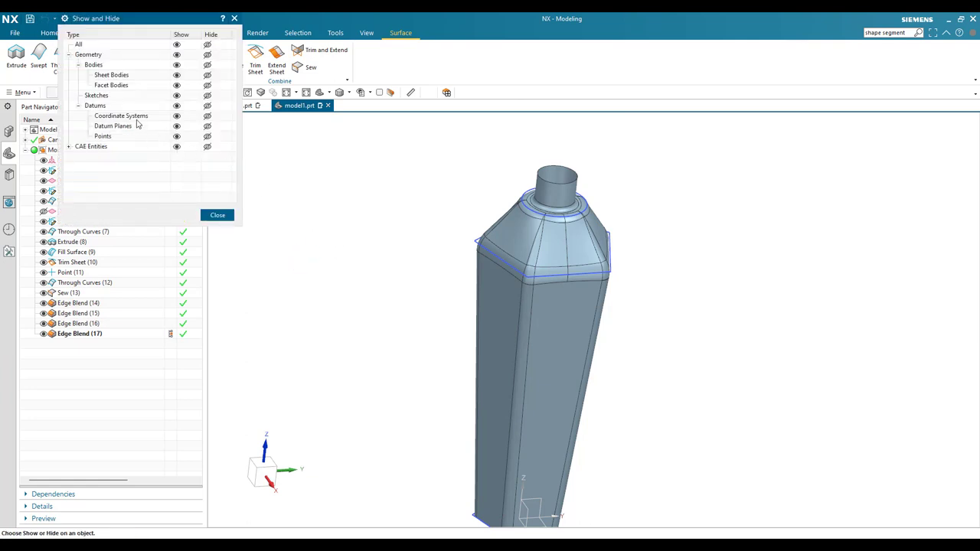
click(207, 95)
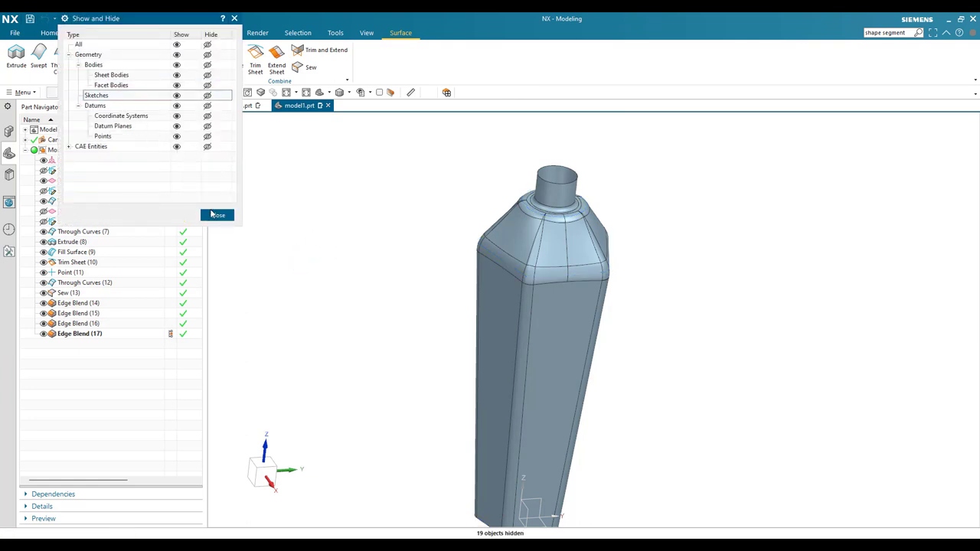
click(215, 215)
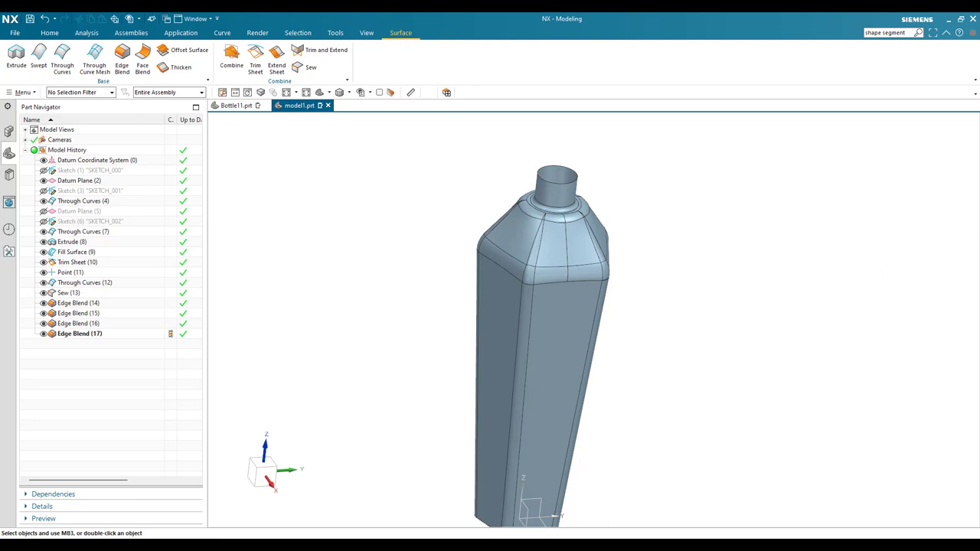
- Apply an 8.5 mm radius Edge Blend around the whole pentagonal edge between the body sides and the base
middle_drag(629, 347, 614, 306)
scroll(615, 302, down, 3)
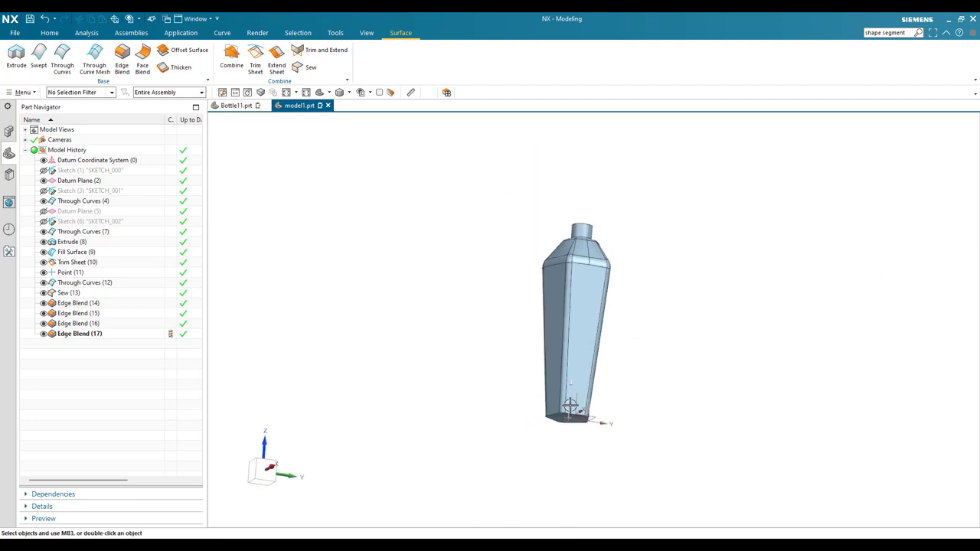
scroll(570, 405, up, 6)
scroll(541, 431, up, 4)
middle_drag(542, 426, 592, 306)
scroll(553, 356, down, 5)
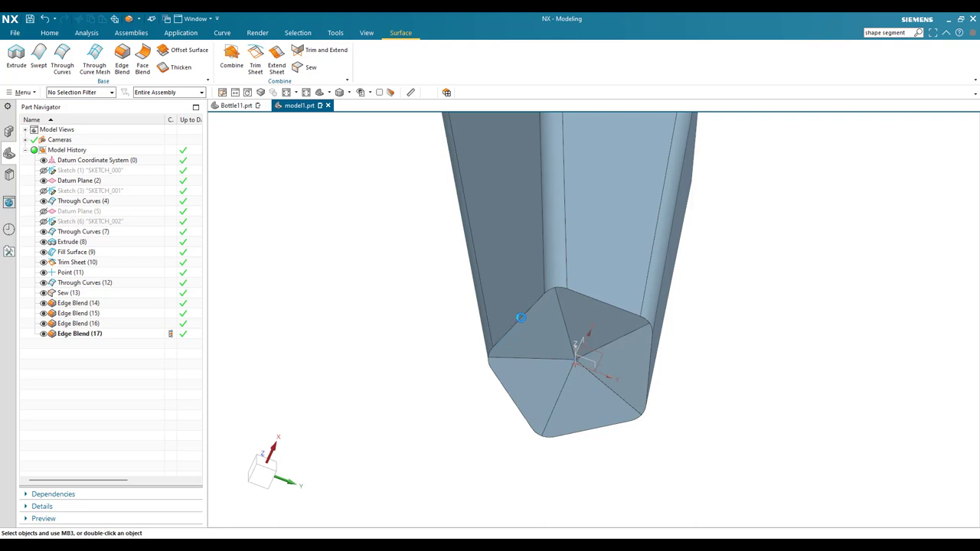
key(b)
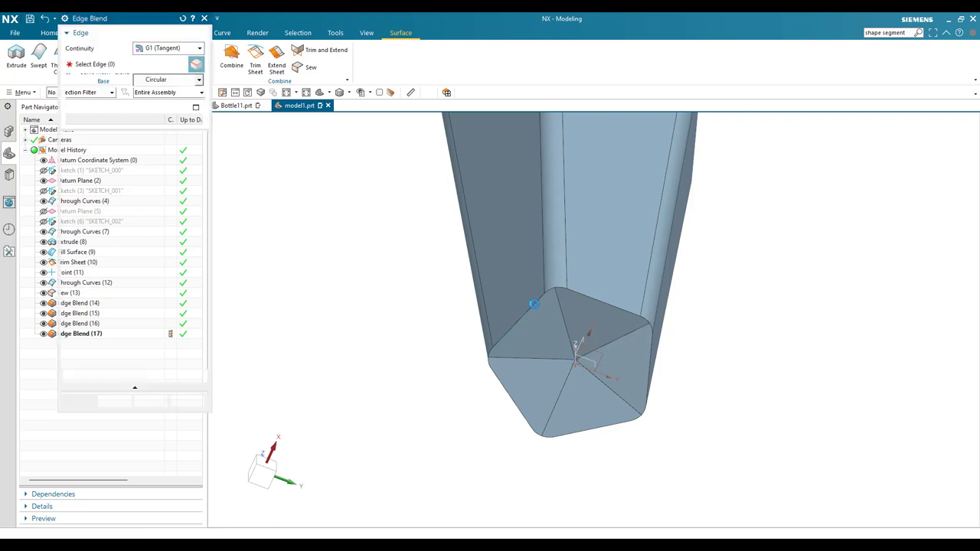
scroll(533, 304, up, 5)
click(451, 322)
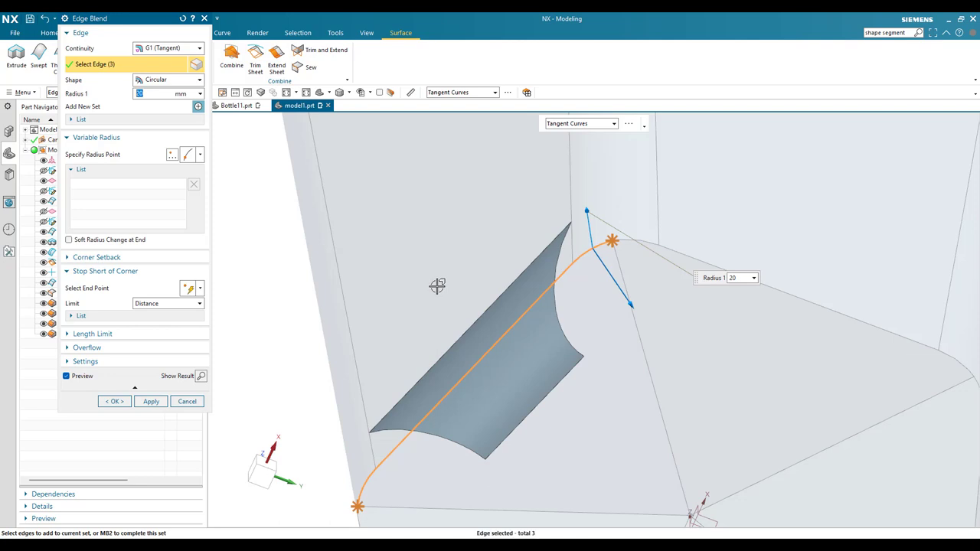
text(.5)
key(Return)
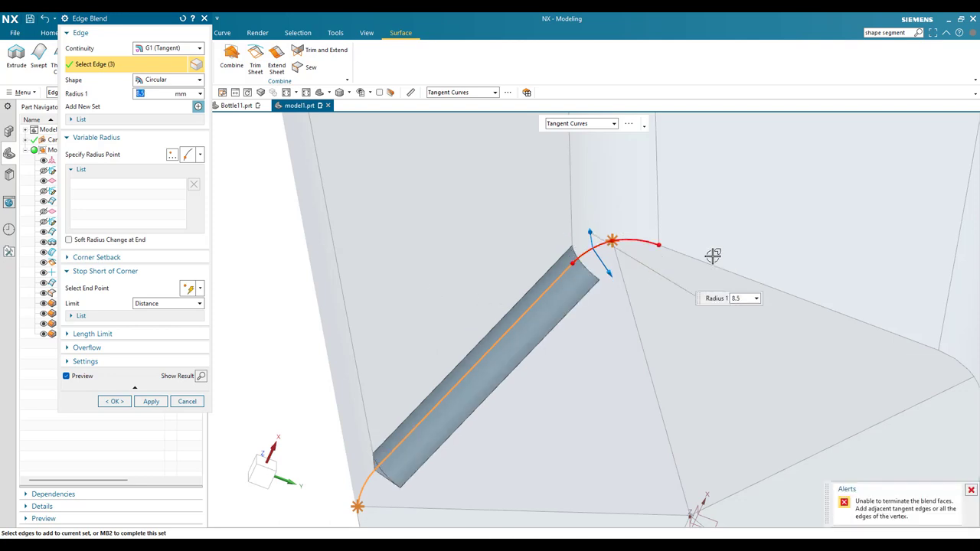
click(706, 261)
middle_drag(597, 230, 758, 388)
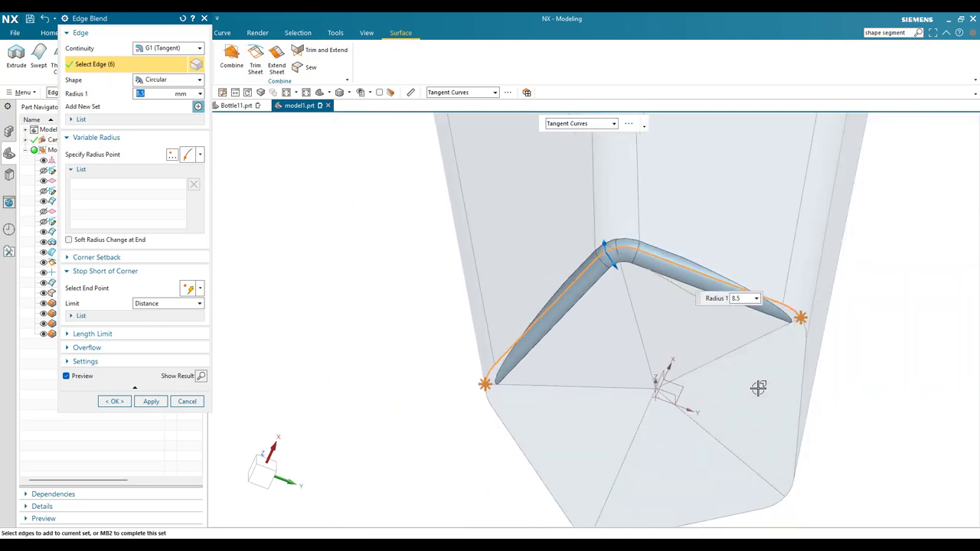
click(801, 383)
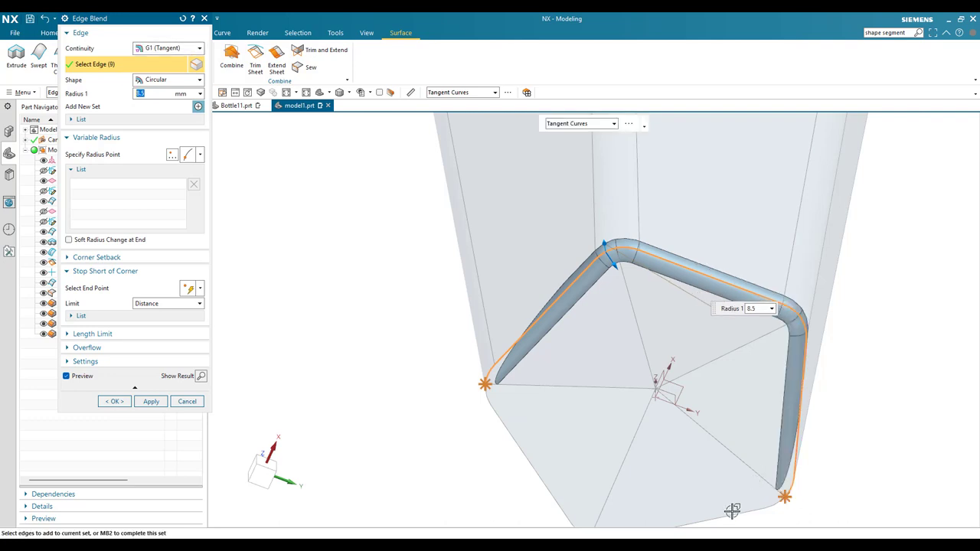
click(548, 473)
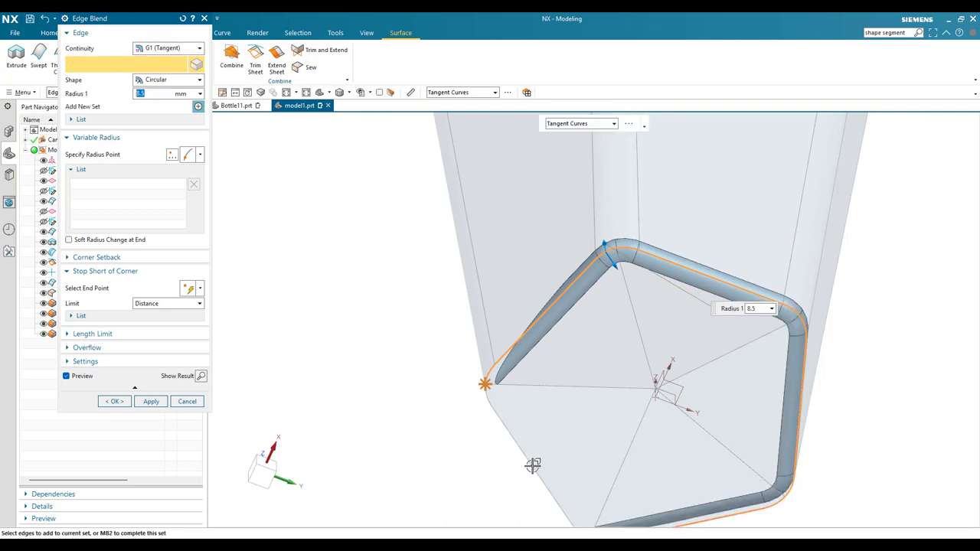
click(105, 403)
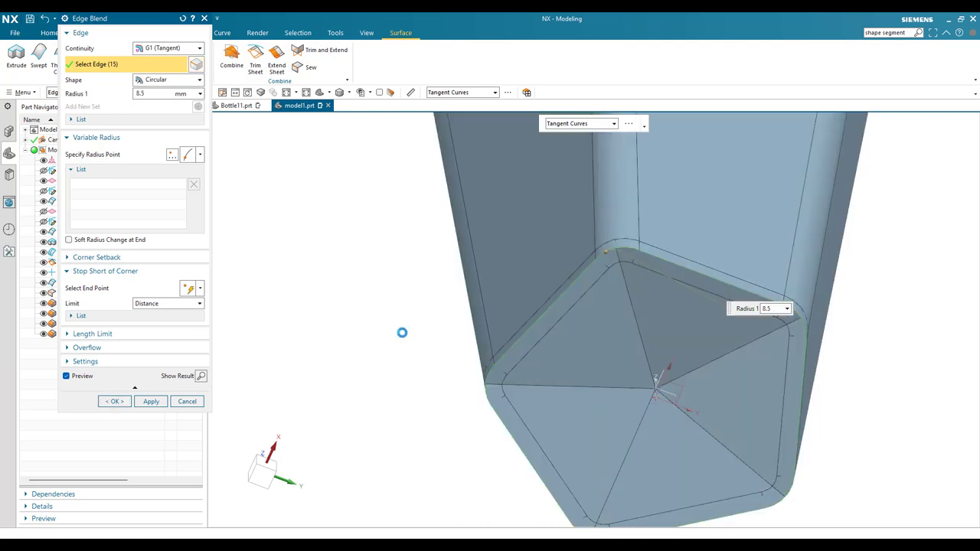
middle_drag(511, 261, 501, 348)
scroll(501, 349, down, 5)
scroll(520, 148, up, 3)
scroll(603, 273, down, 1)
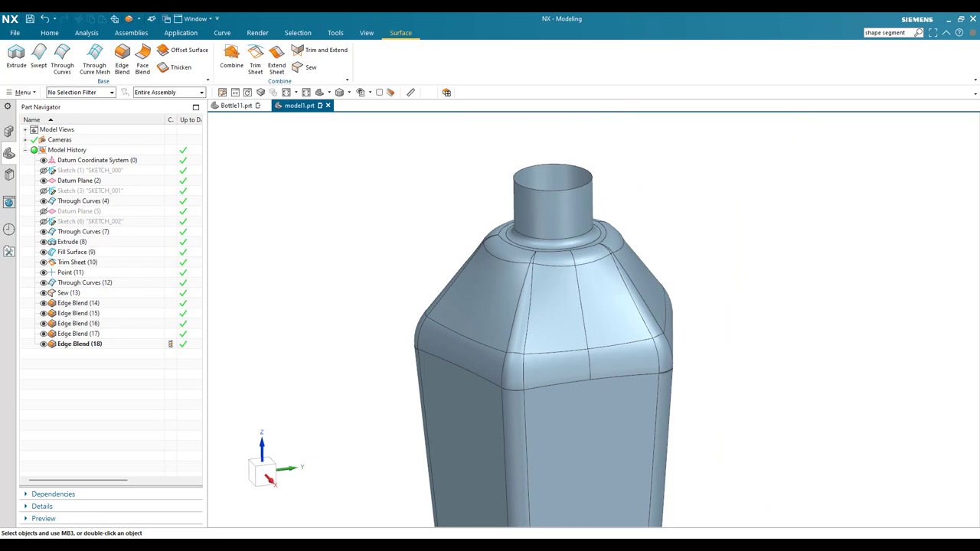
- Start a Helix along vector on the bottle neck's axis and place its origin at X 0, Y 0, Z 718
scroll(564, 197, up, 2)
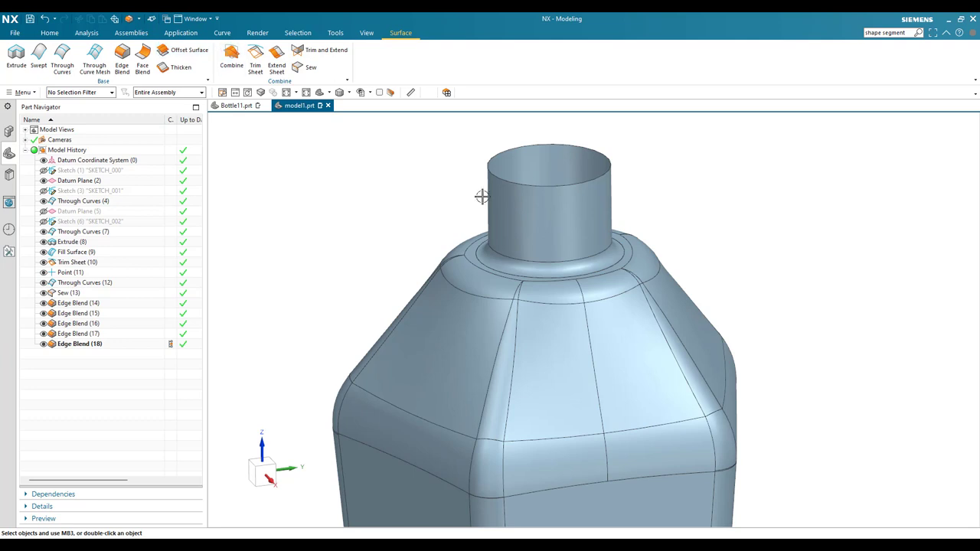
scroll(481, 197, up, 3)
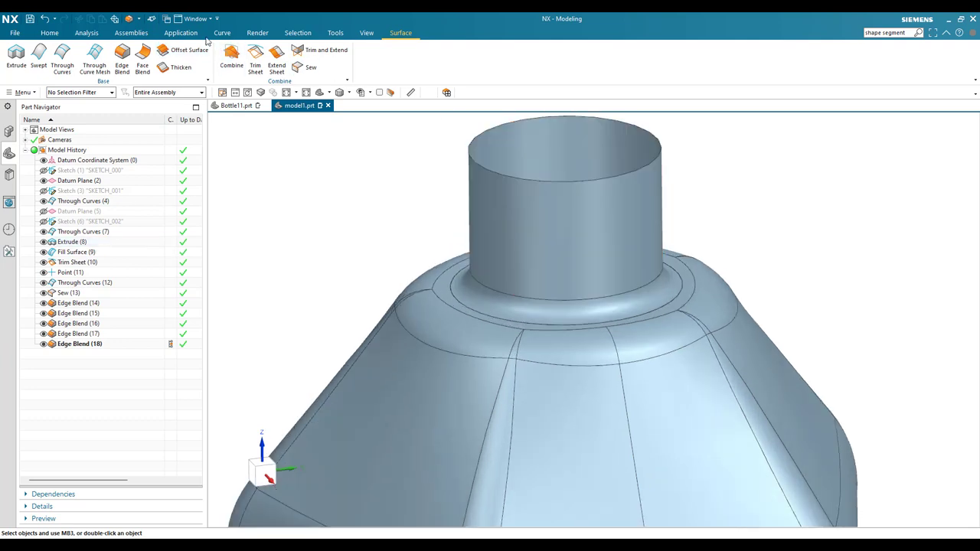
click(221, 33)
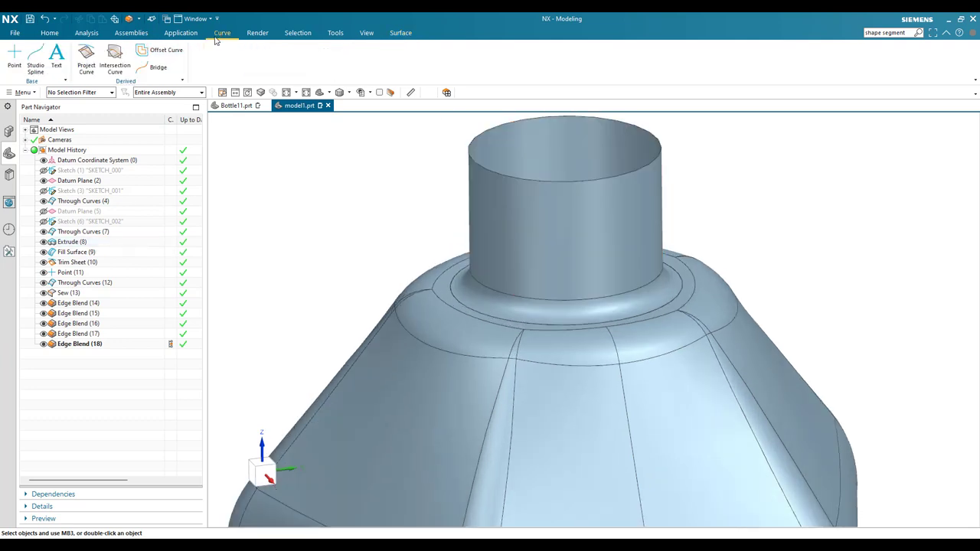
click(11, 91)
mouse_move(26, 142)
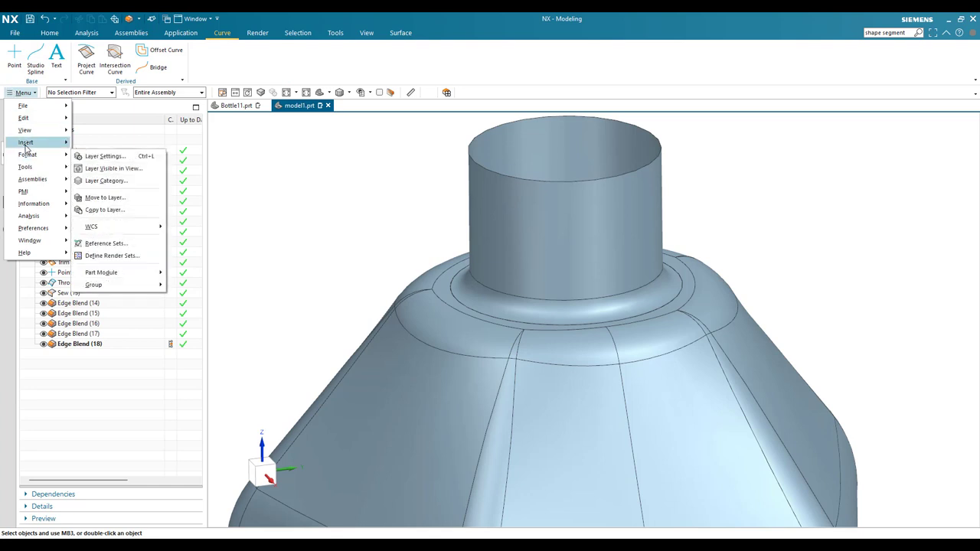
mouse_move(114, 206)
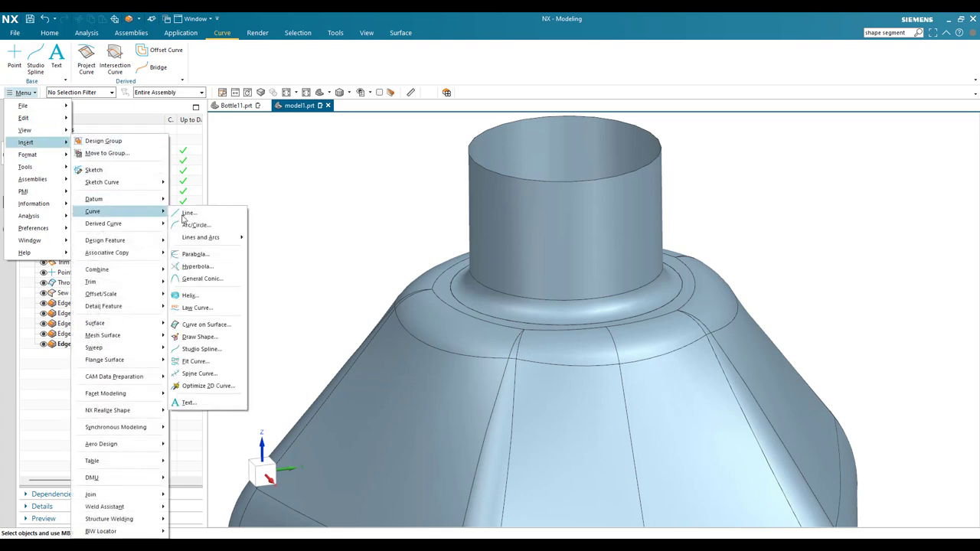
click(191, 296)
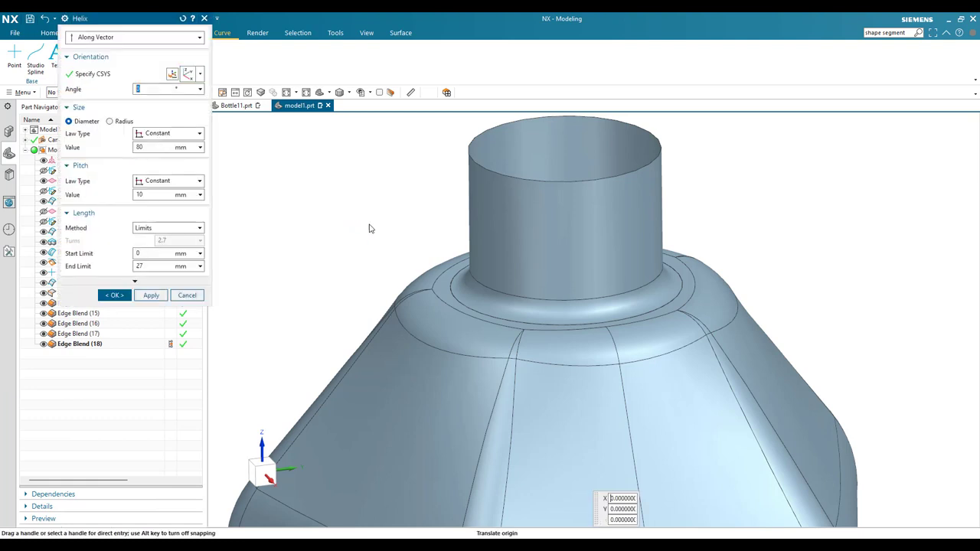
click(530, 296)
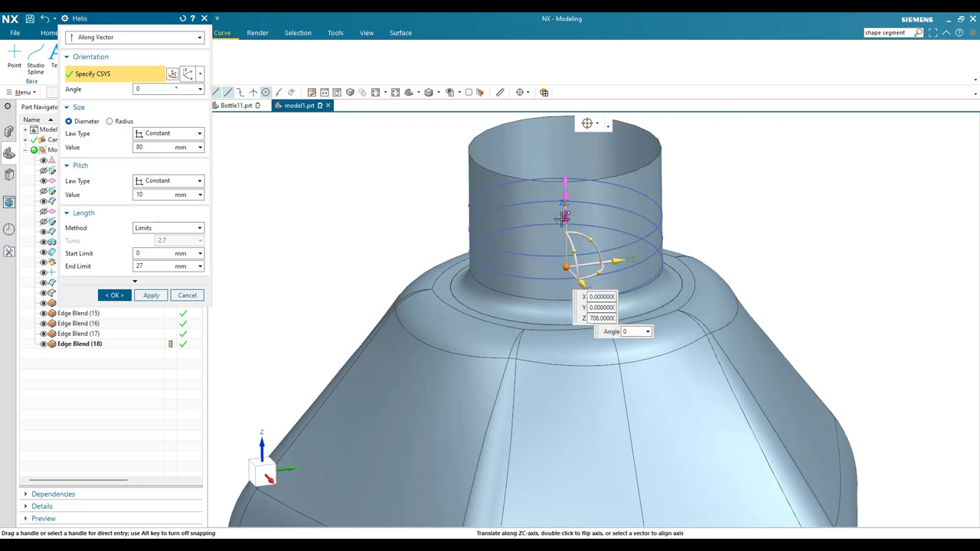
drag(561, 216, 562, 207)
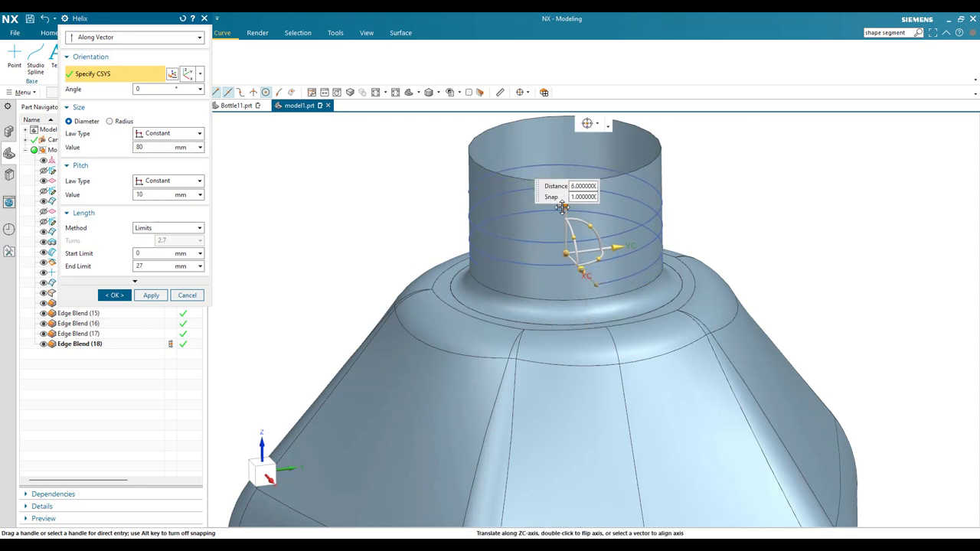
drag(562, 207, 562, 197)
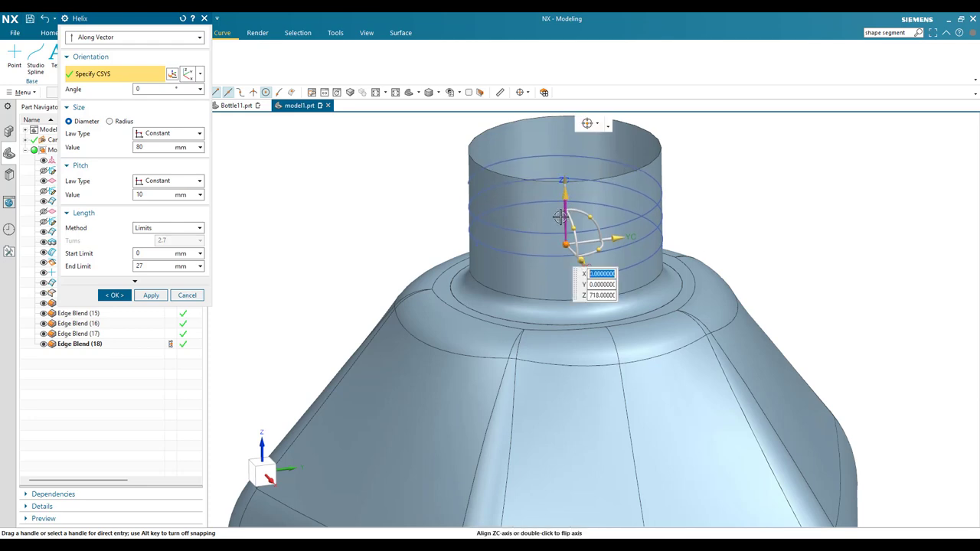
middle_drag(561, 215, 535, 229)
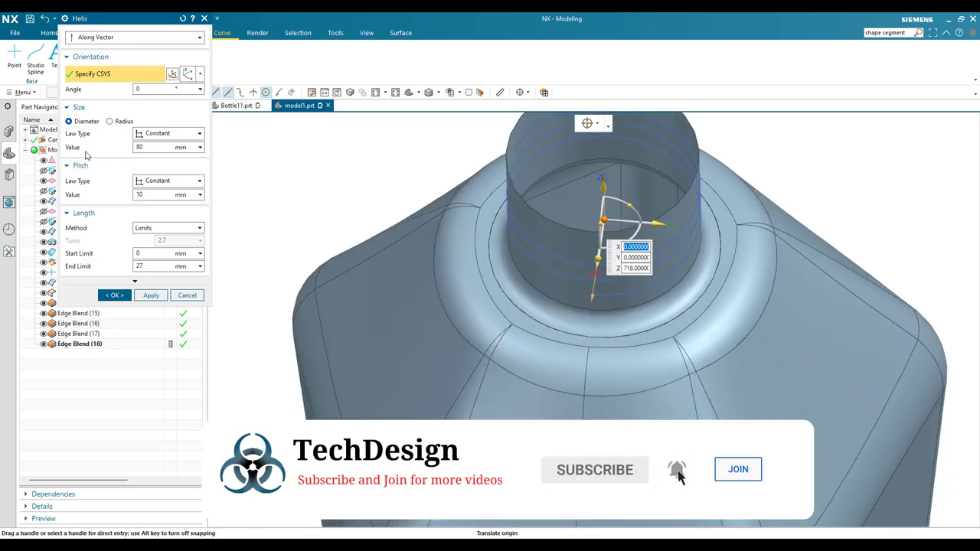
- Create the neck helix with a constant 80 mm diameter, constant 10 mm pitch and limits from 0 to 27 mm
click(154, 148)
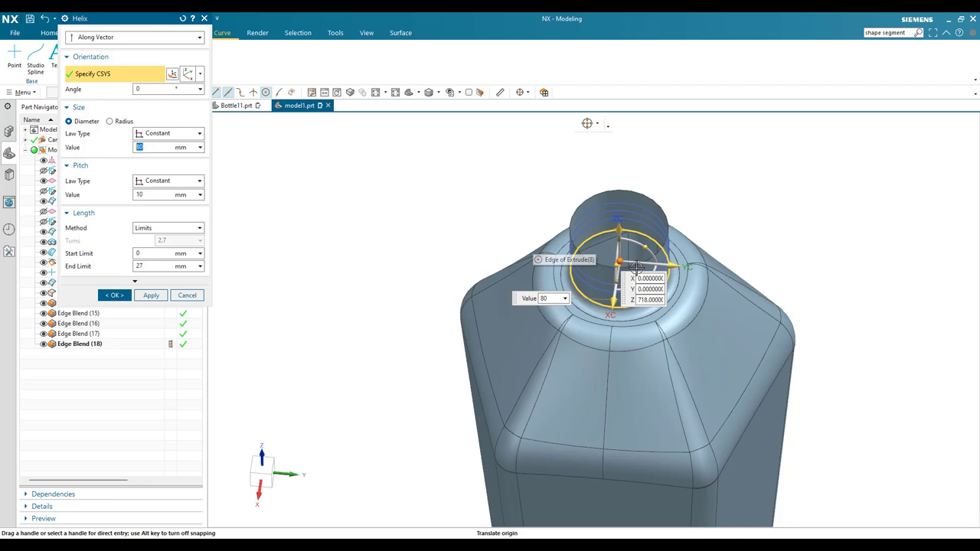
scroll(636, 266, up, 3)
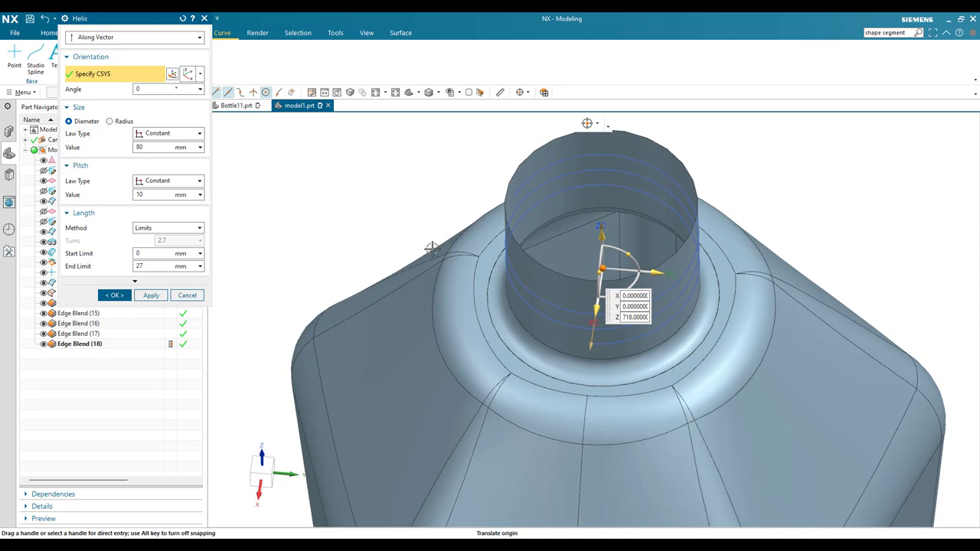
middle_drag(505, 258, 229, 243)
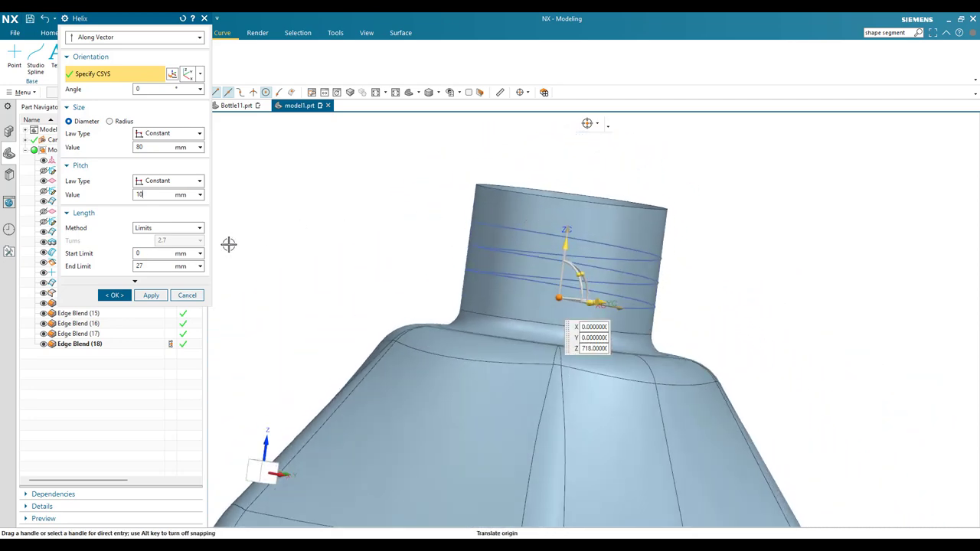
click(118, 297)
- Create an inferred datum plane at the lower end point of the neck helix, perpendicular to the curve
scroll(558, 271, down, 6)
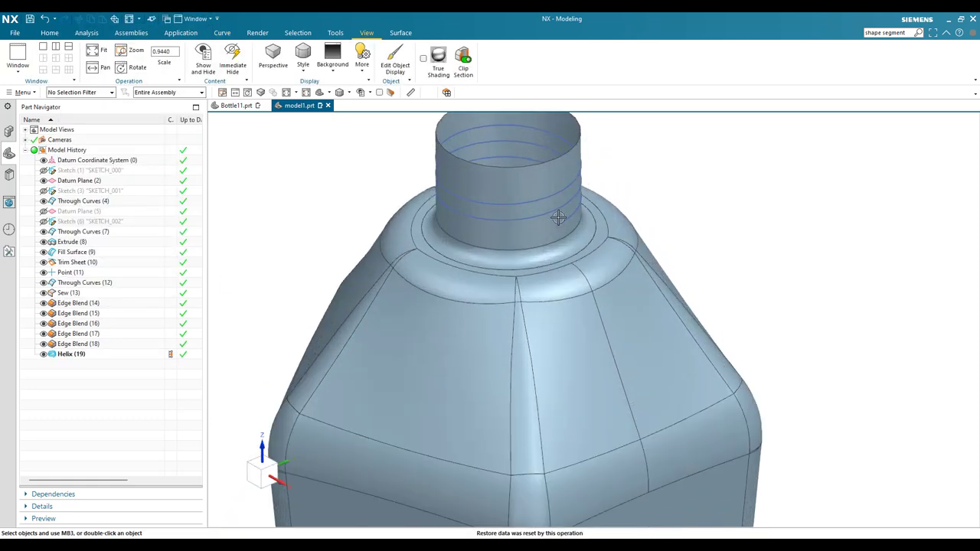
scroll(567, 287, down, 6)
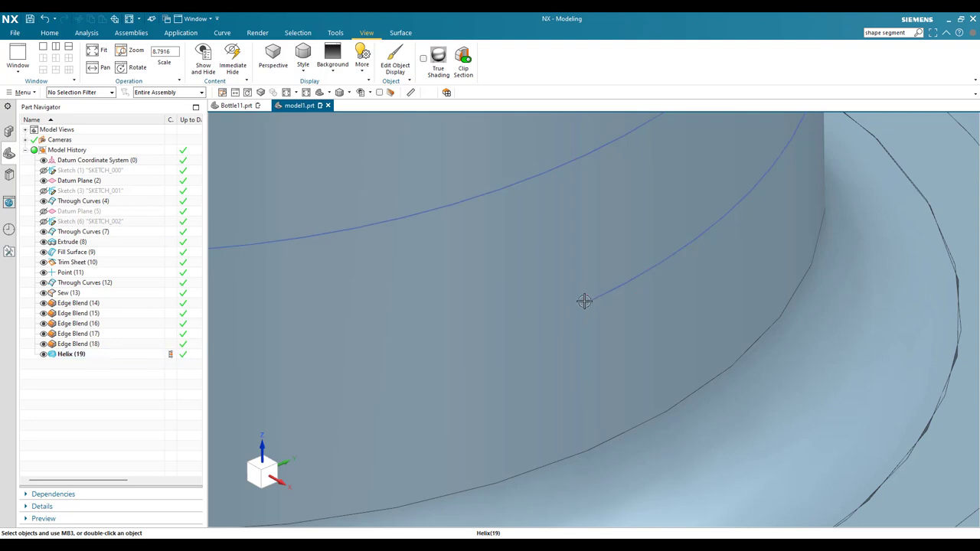
scroll(586, 306, up, 4)
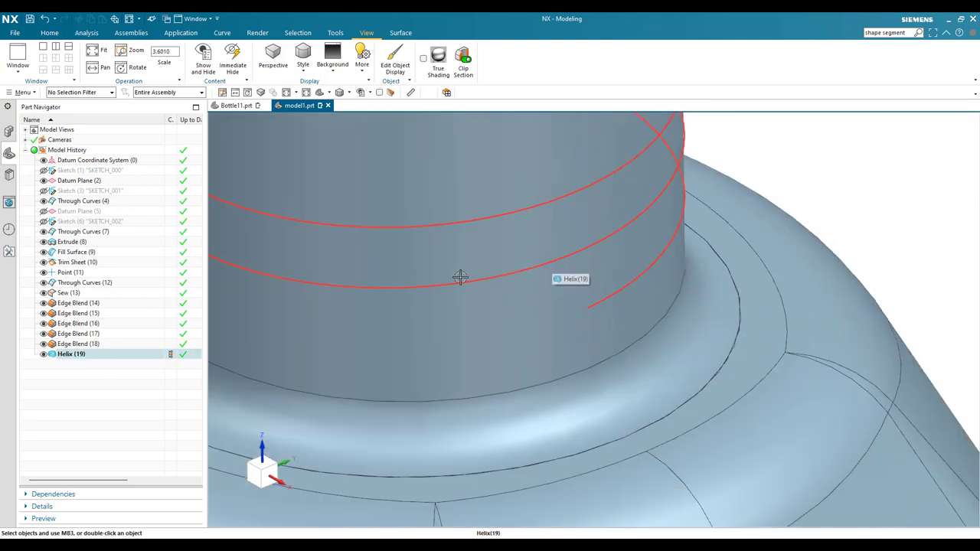
click(49, 32)
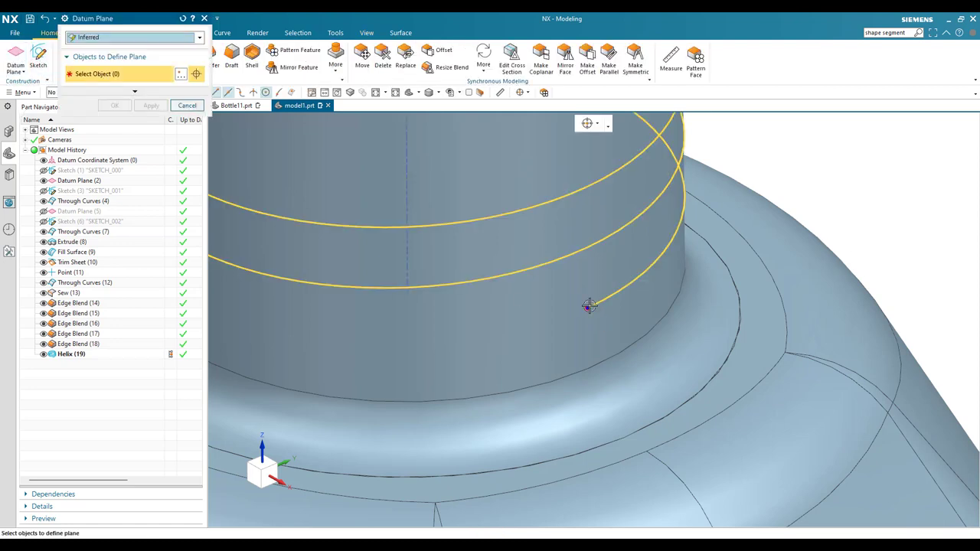
scroll(588, 307, down, 5)
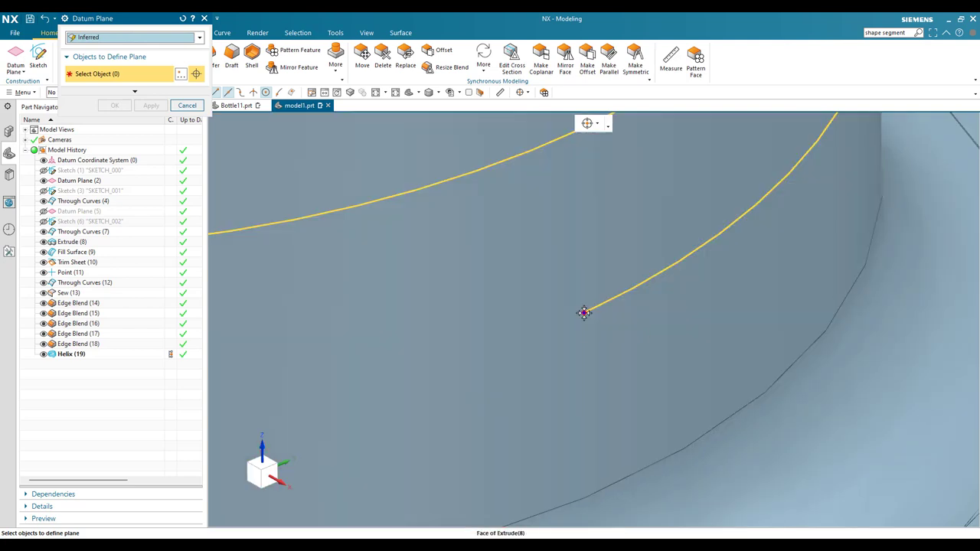
click(583, 312)
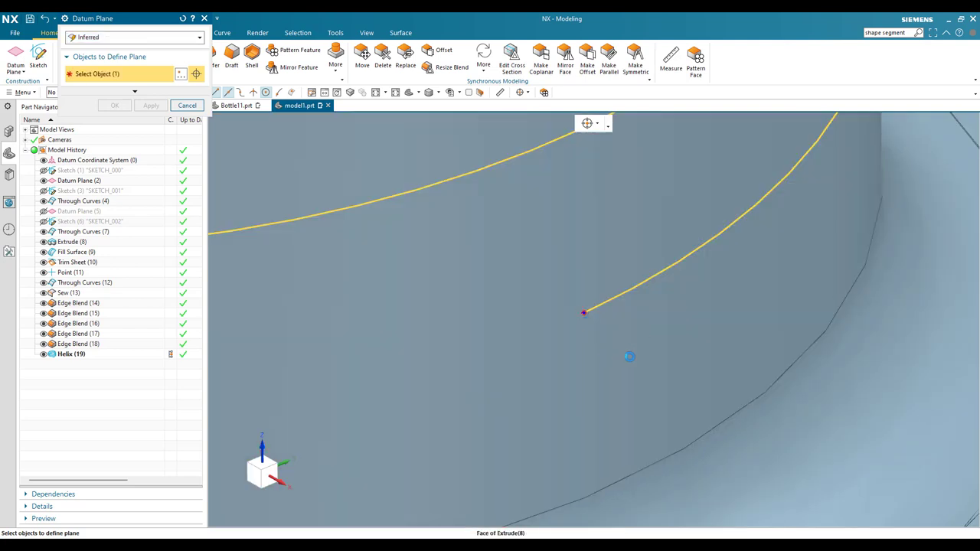
scroll(630, 356, up, 4)
click(120, 105)
key(Escape)
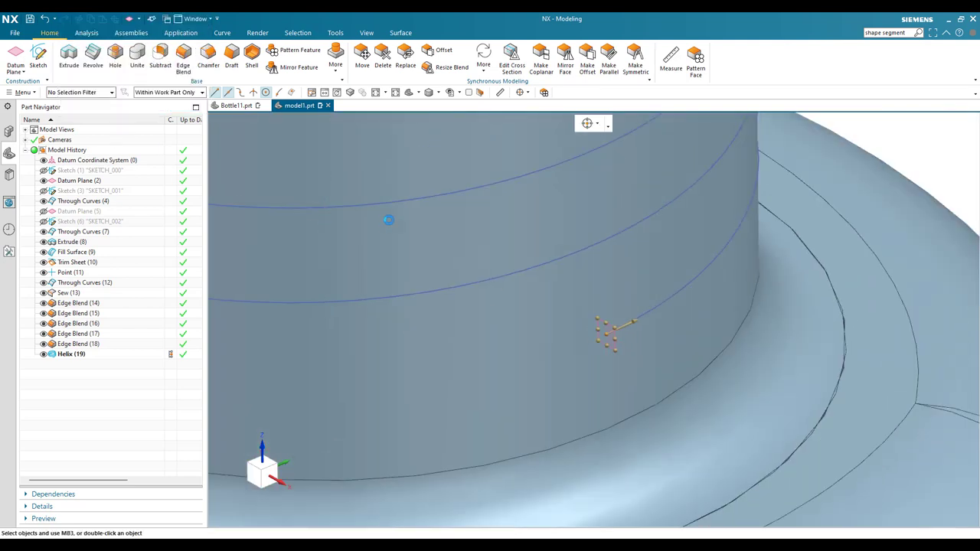
- Start a sketch on the small datum plane and draw a 4 mm diameter circle centred on the helix's end point
click(36, 64)
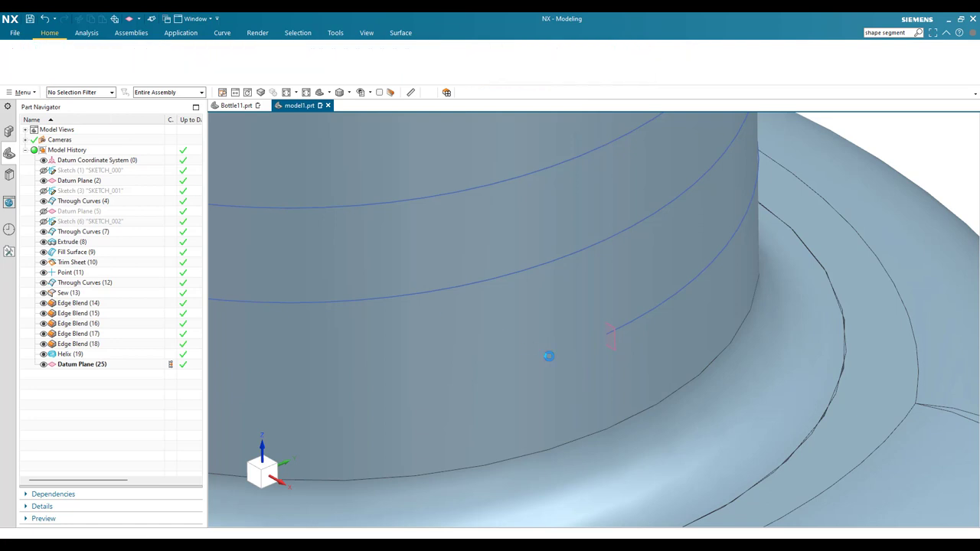
click(605, 332)
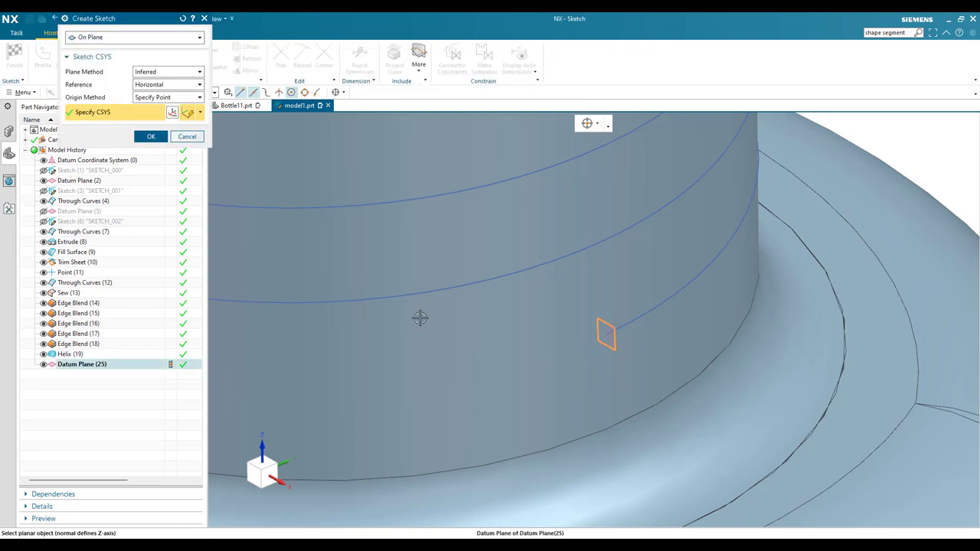
click(151, 137)
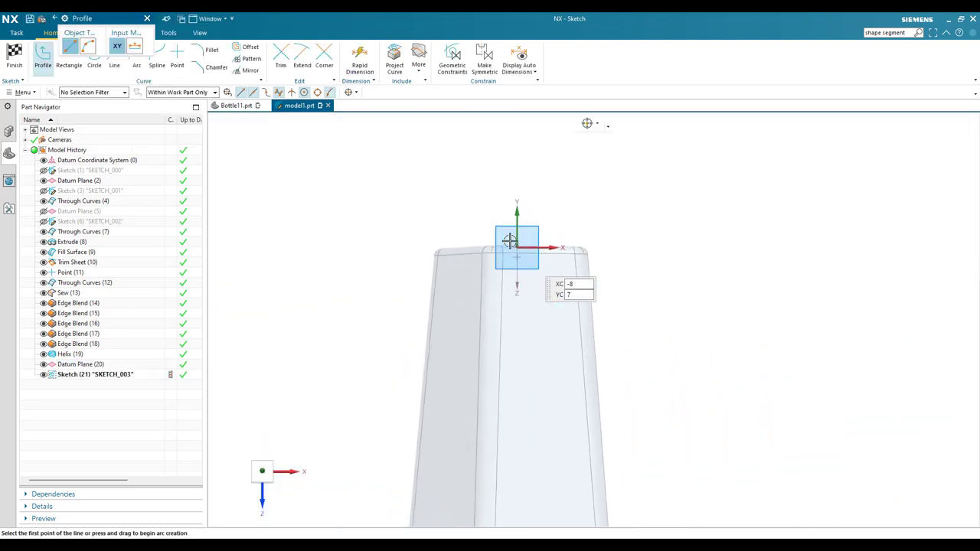
scroll(436, 280, up, 10)
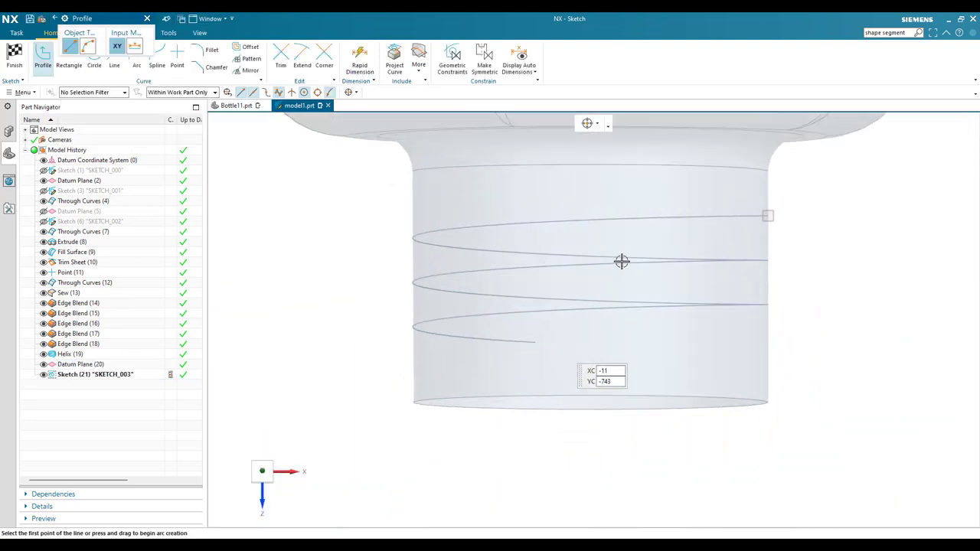
scroll(840, 179, up, 5)
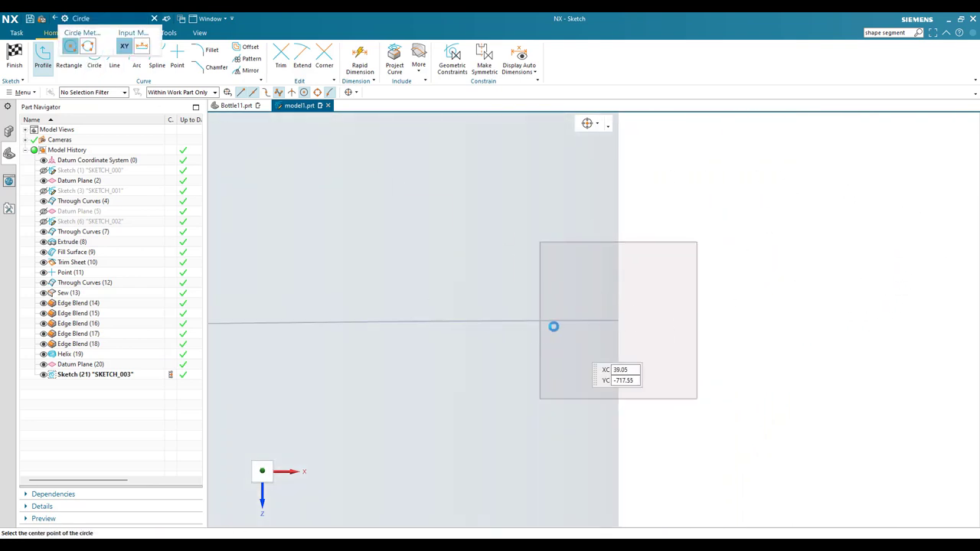
middle_drag(553, 326, 522, 336)
click(612, 320)
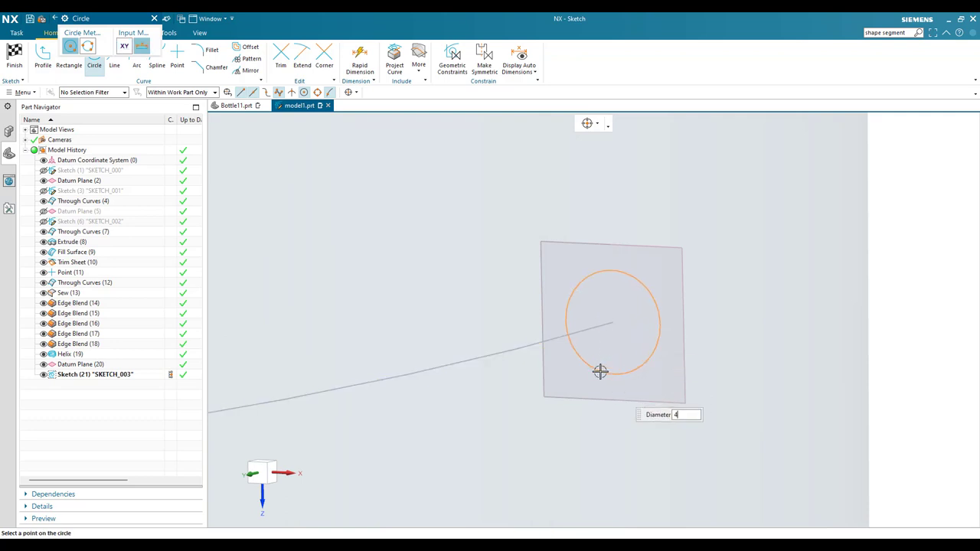
key(Return)
key(Escape)
scroll(606, 371, down, 4)
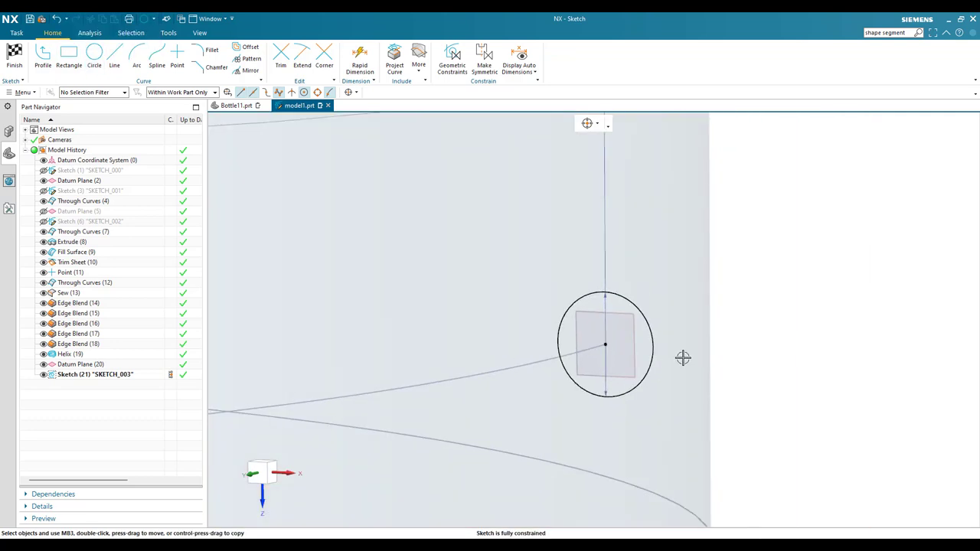
- Draw a vertical line across the part of the circle lying inside the neck, extending beyond the circle at both ends
scroll(607, 365, up, 4)
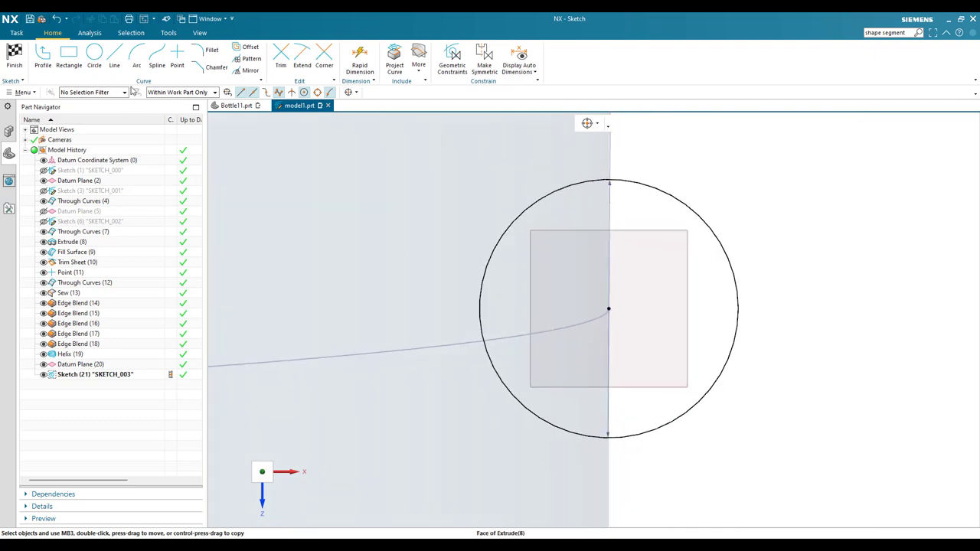
key(l)
click(524, 182)
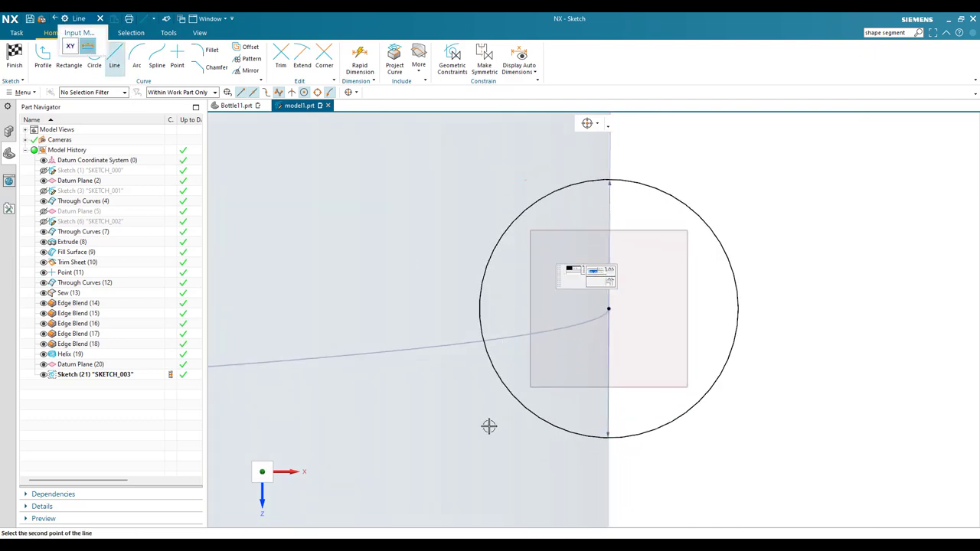
click(524, 478)
key(Escape)
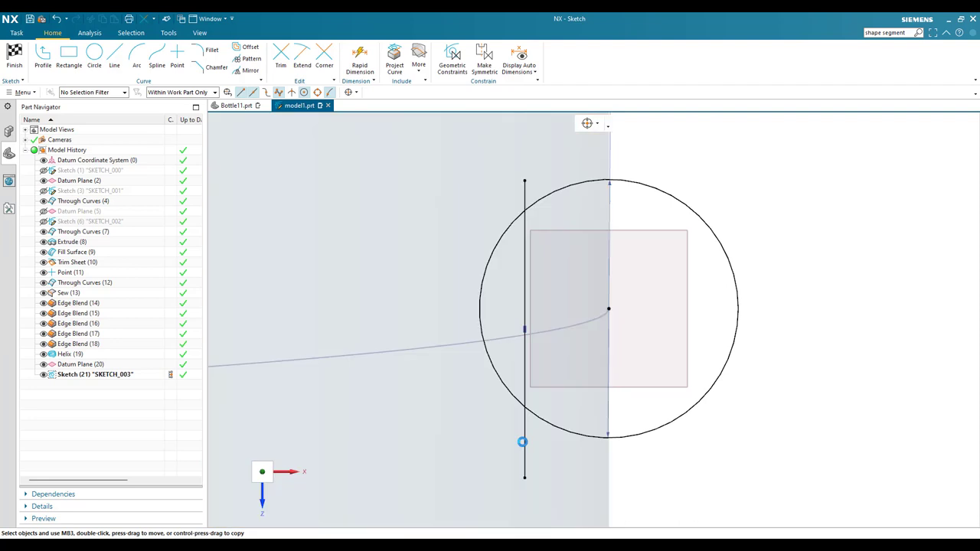
- Trim away the circle's arc inside the neck and the whole vertical line, leaving an open arc, and finish the sketch
key(t)
click(522, 443)
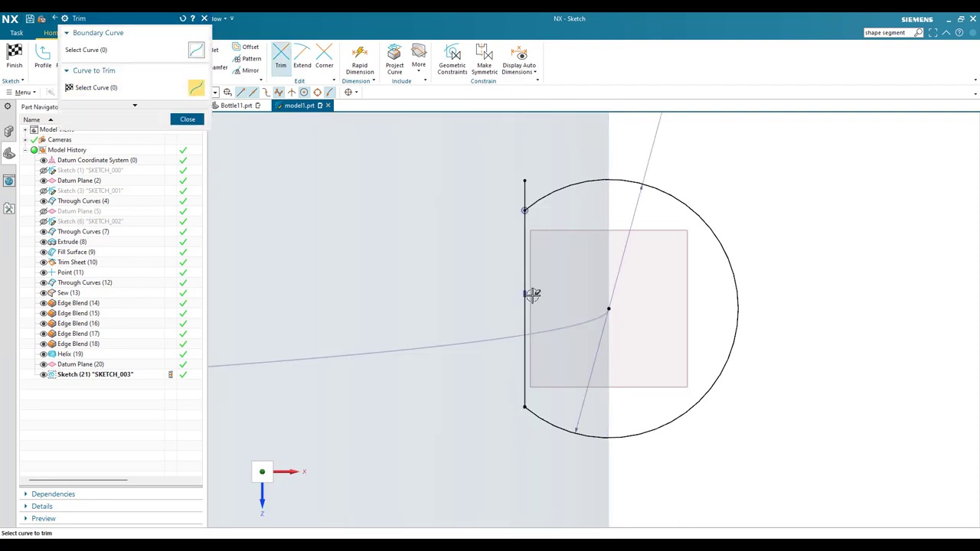
click(520, 273)
click(520, 196)
middle_click(529, 256)
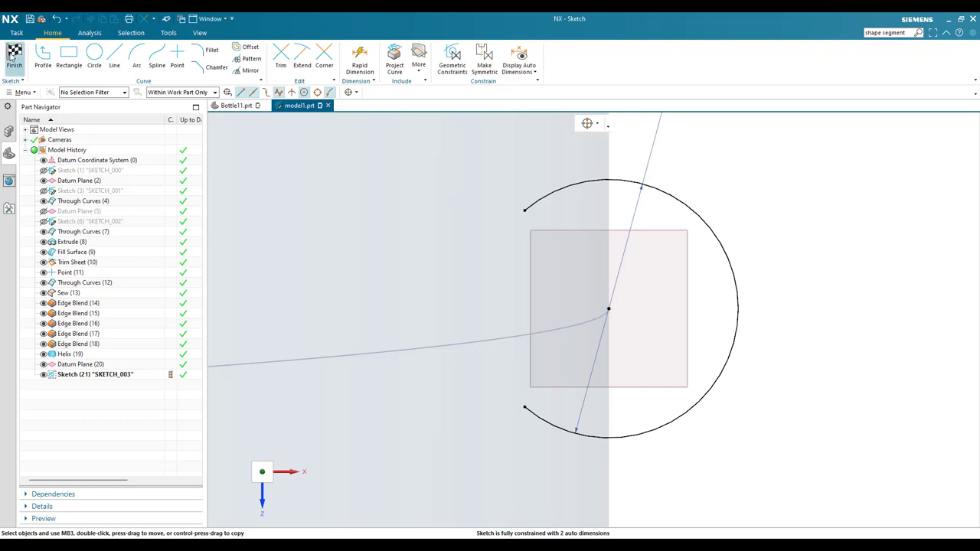
click(13, 56)
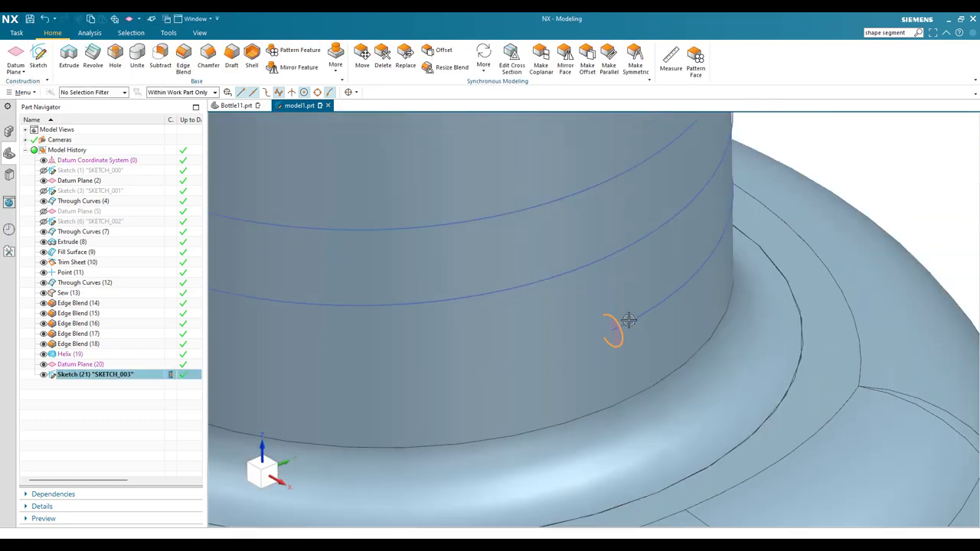
scroll(620, 331, up, 3)
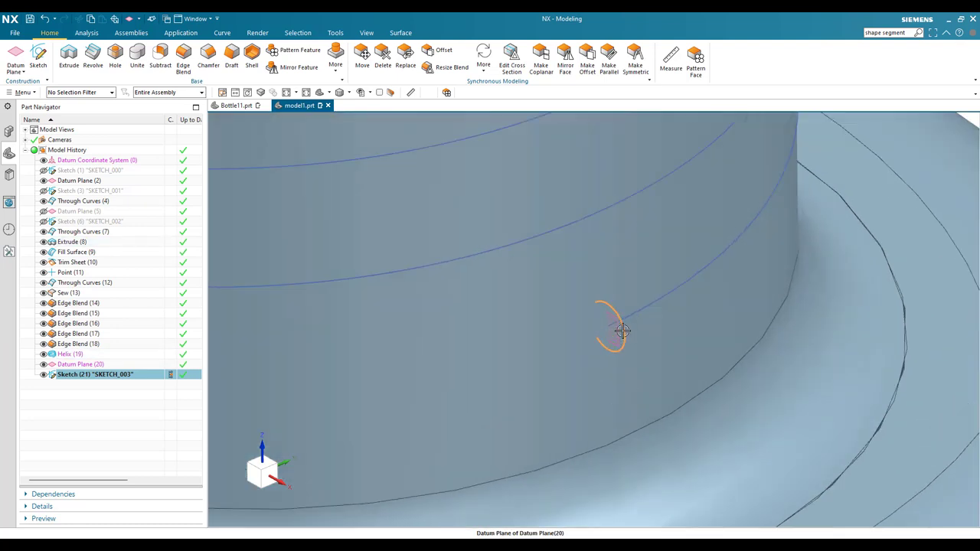
key(Escape)
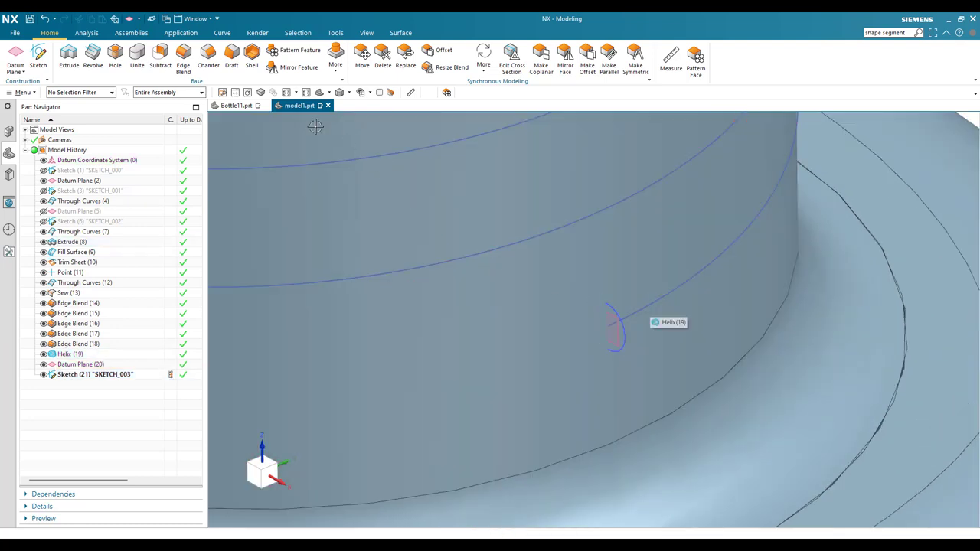
- Create a Swept surface of the open arc along the neck helix, oriented by Face Normals using the bottle's tangent faces
click(401, 33)
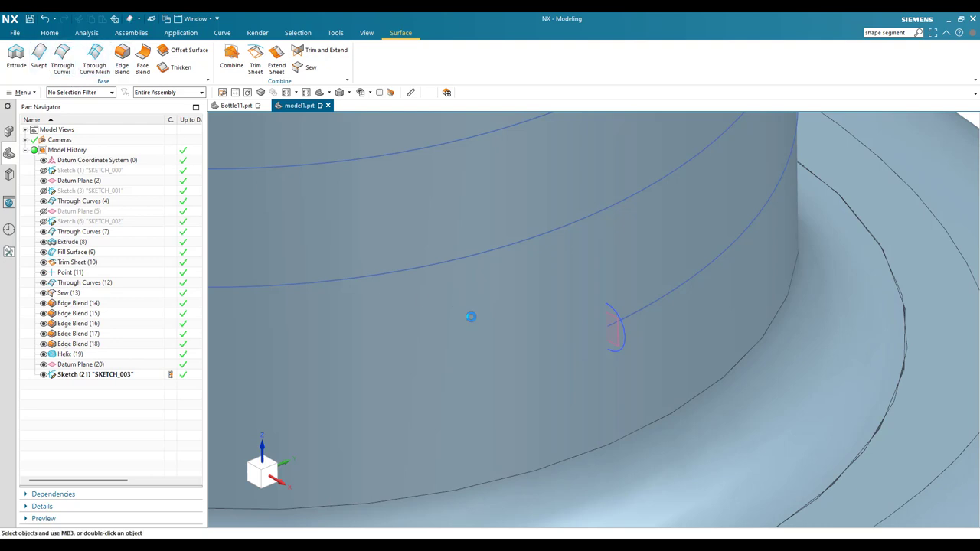
click(627, 339)
click(115, 132)
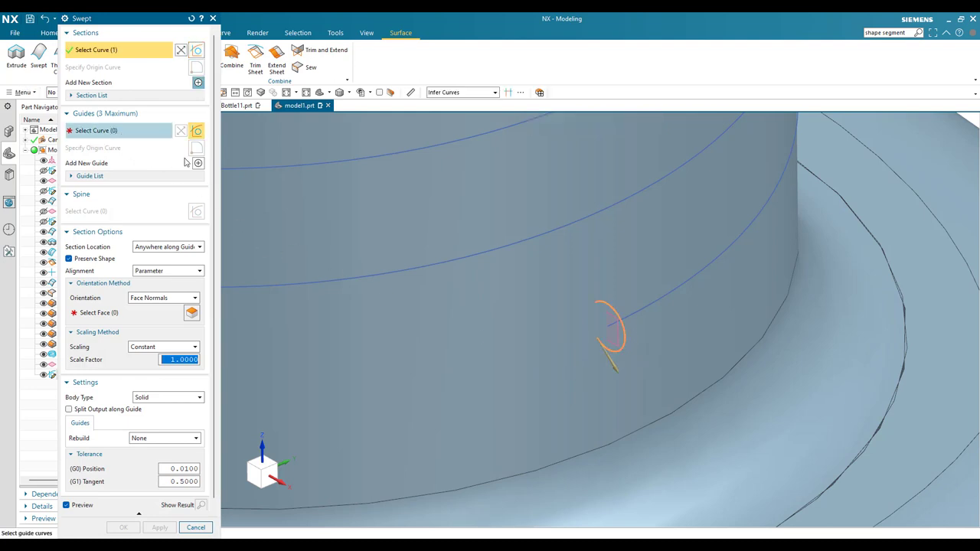
click(603, 336)
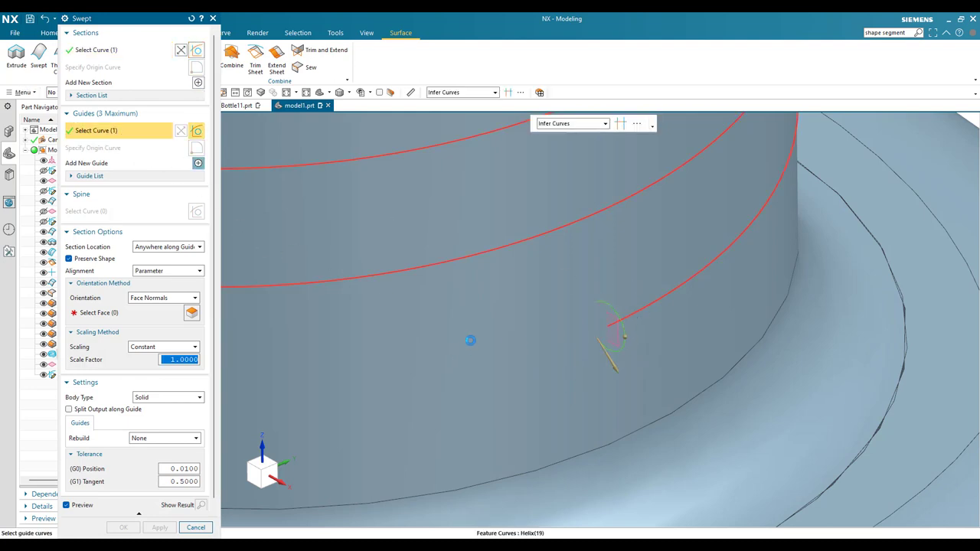
scroll(548, 341, down, 1)
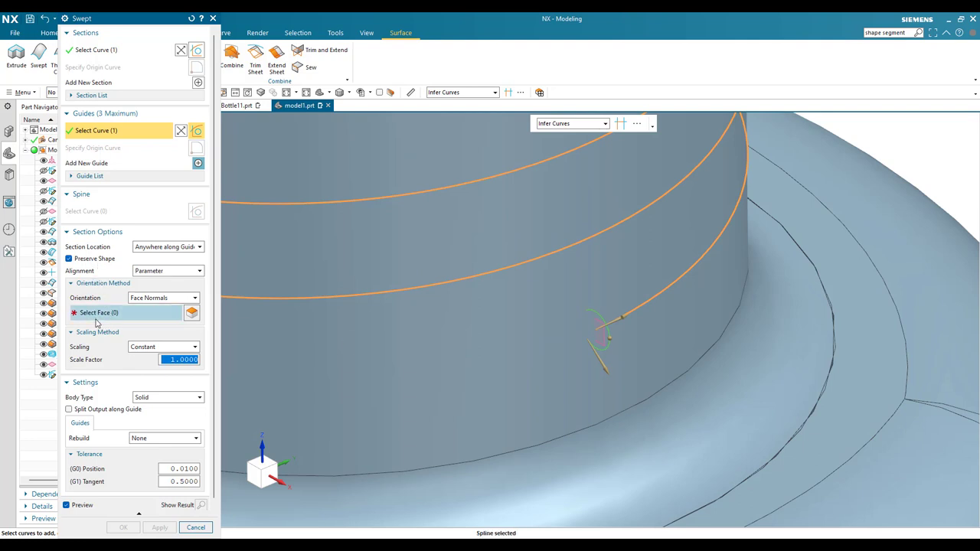
click(143, 301)
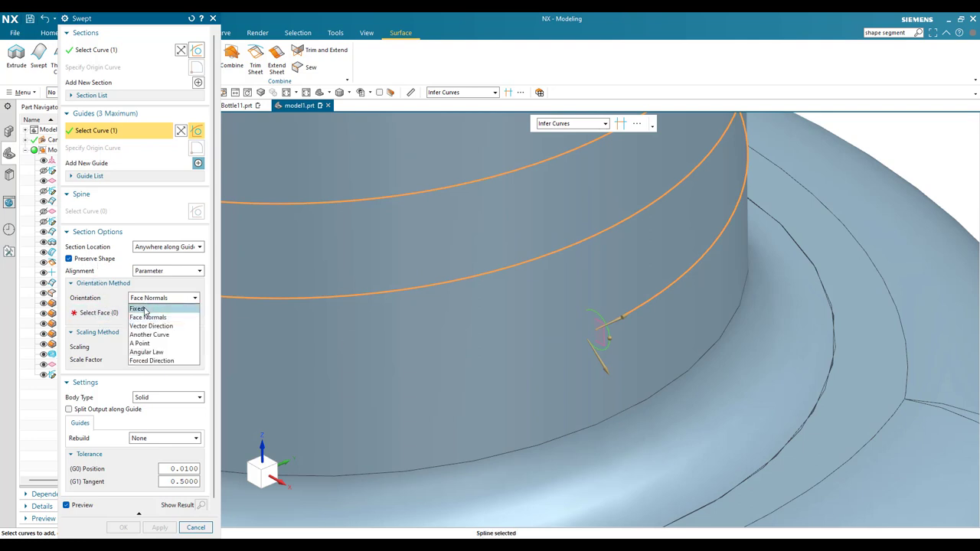
click(149, 318)
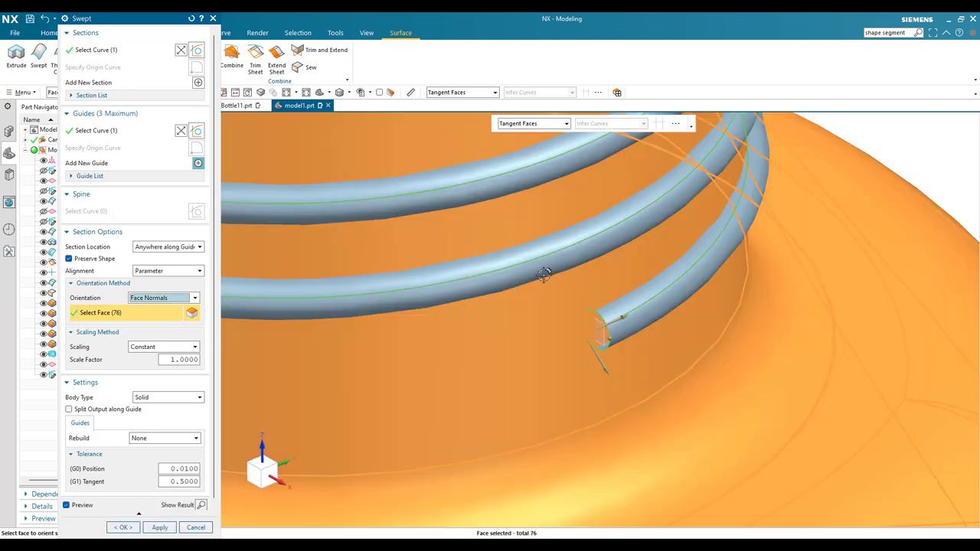
middle_drag(595, 289, 524, 301)
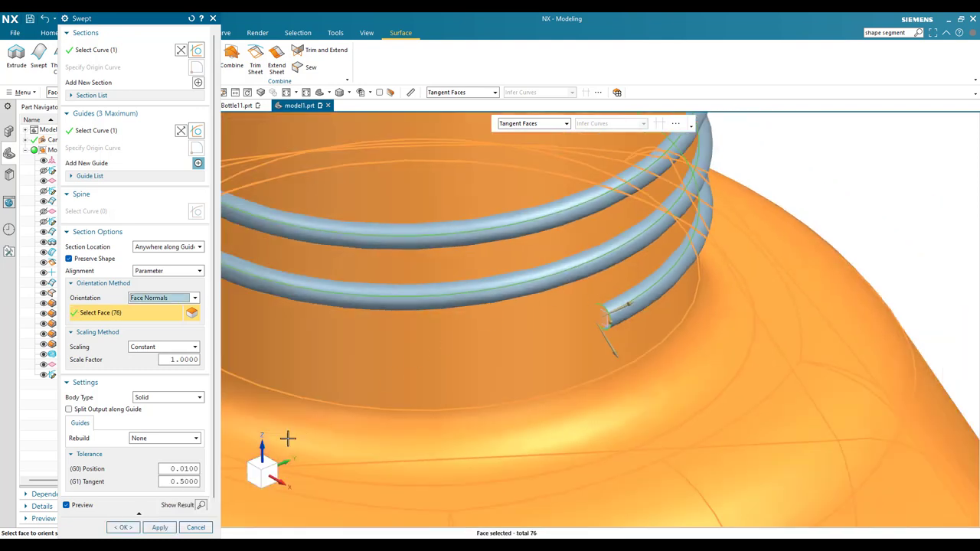
click(122, 527)
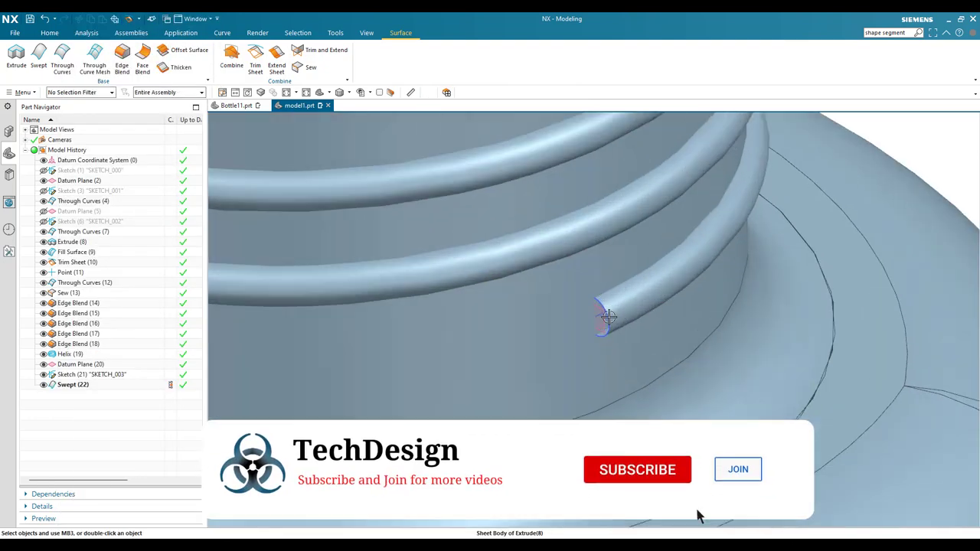
- Create an associative line joining the two open corners of the swept thread's lower end, at the arc sketch
scroll(608, 317, up, 5)
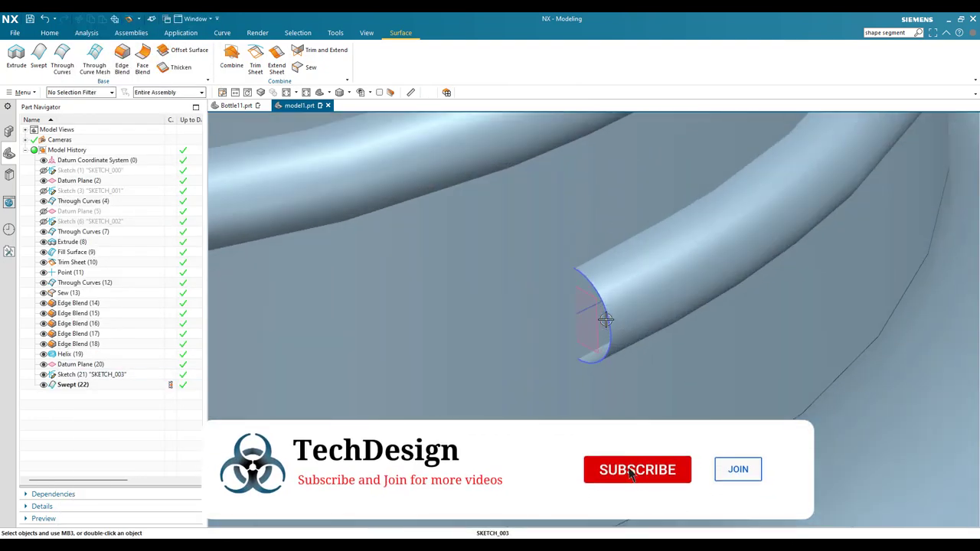
mouse_move(601, 290)
middle_down()
mouse_move(636, 323)
mouse_move(590, 319)
mouse_move(574, 276)
mouse_move(564, 277)
middle_up()
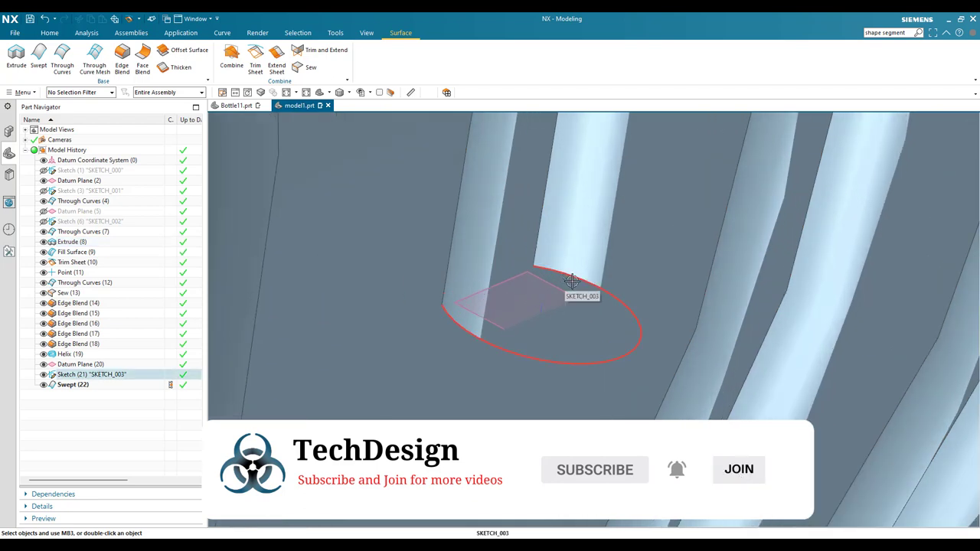
click(49, 33)
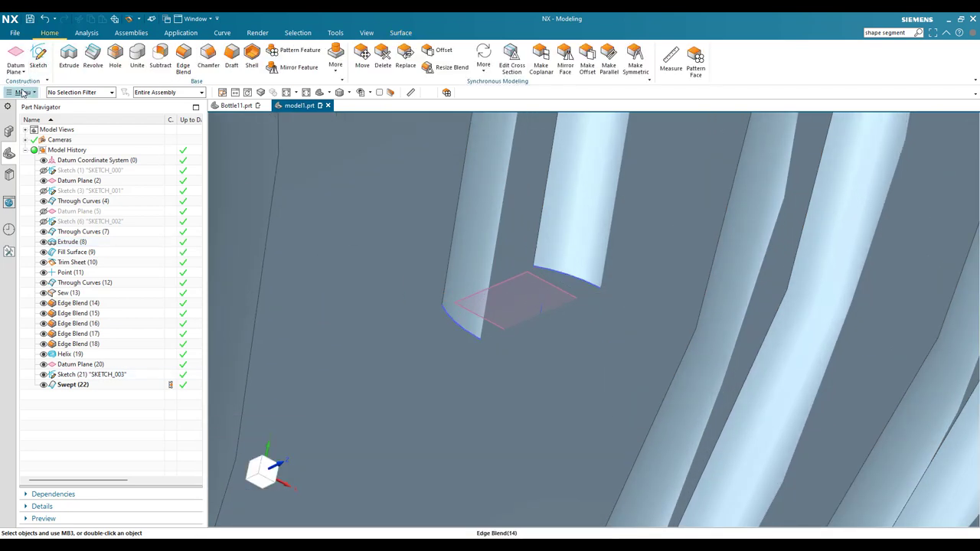
click(23, 92)
mouse_move(38, 143)
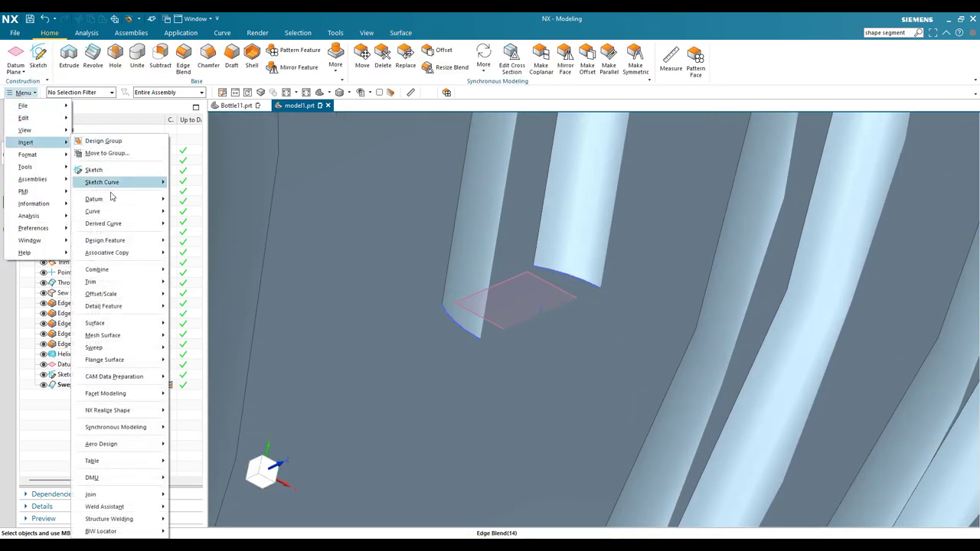
mouse_move(123, 212)
click(188, 213)
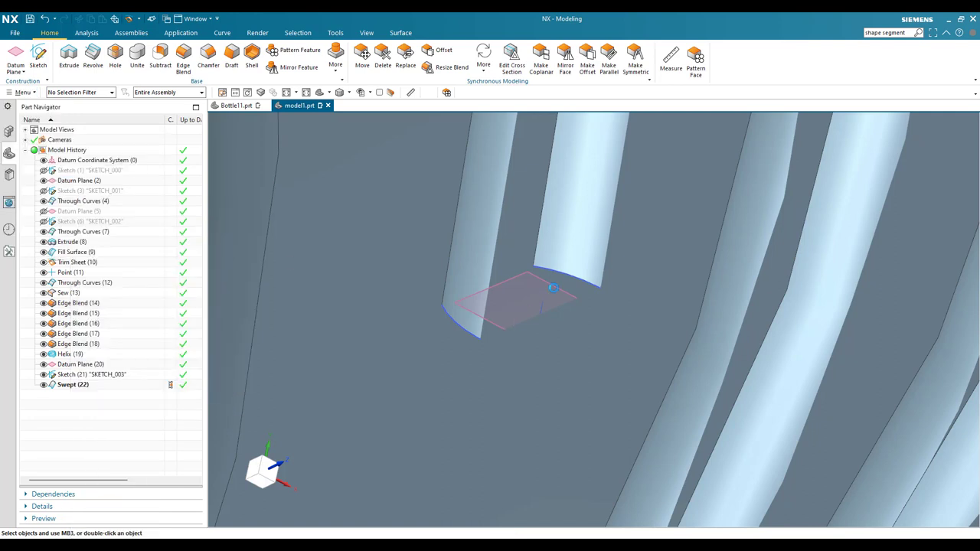
scroll(533, 272, up, 4)
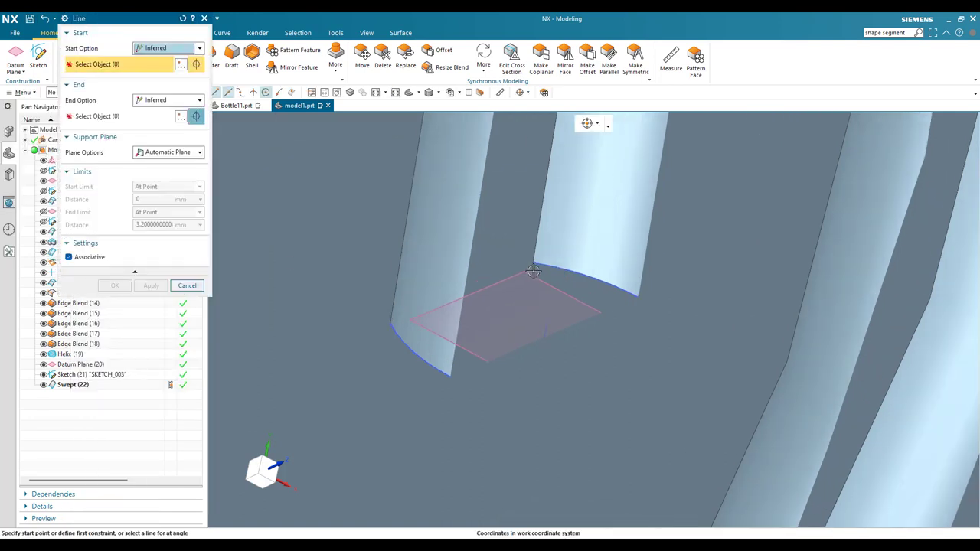
click(533, 257)
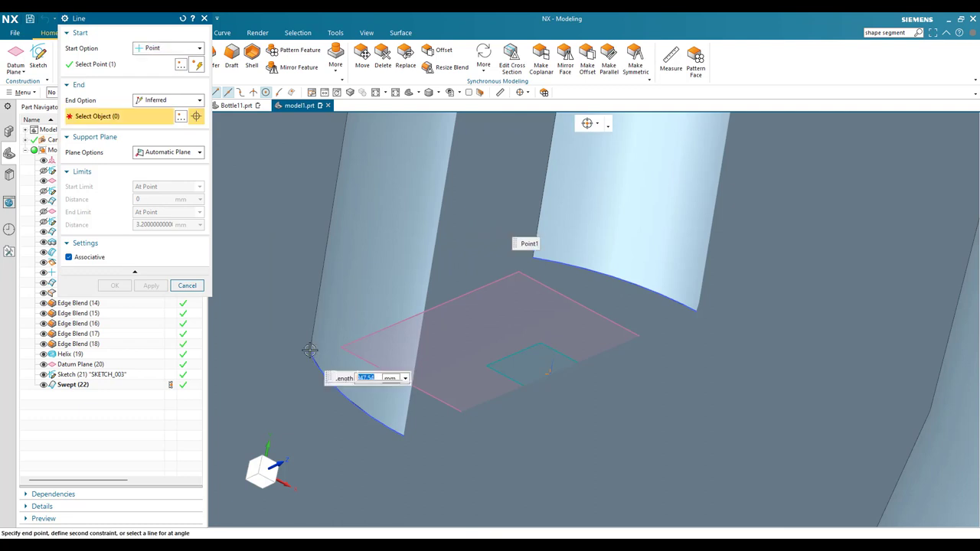
click(310, 349)
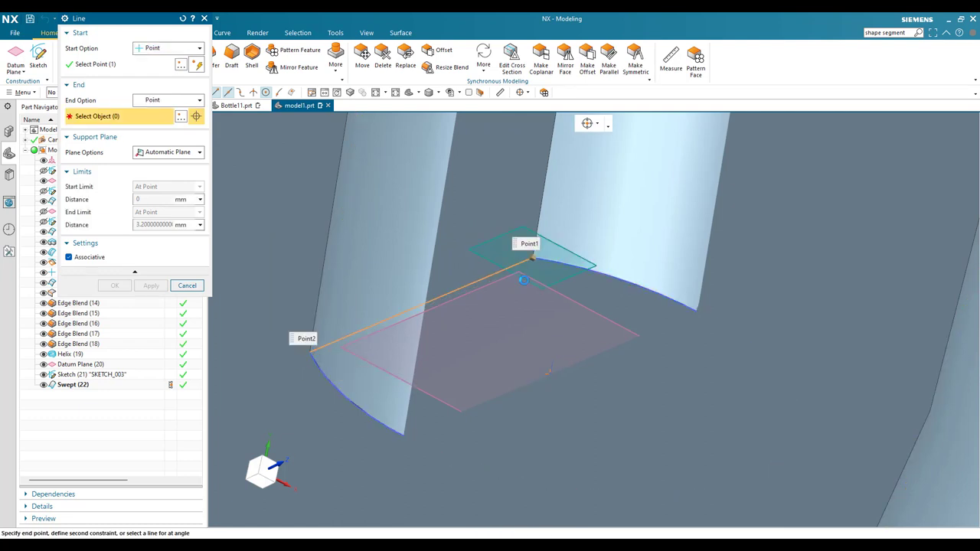
scroll(514, 278, up, 1)
click(150, 303)
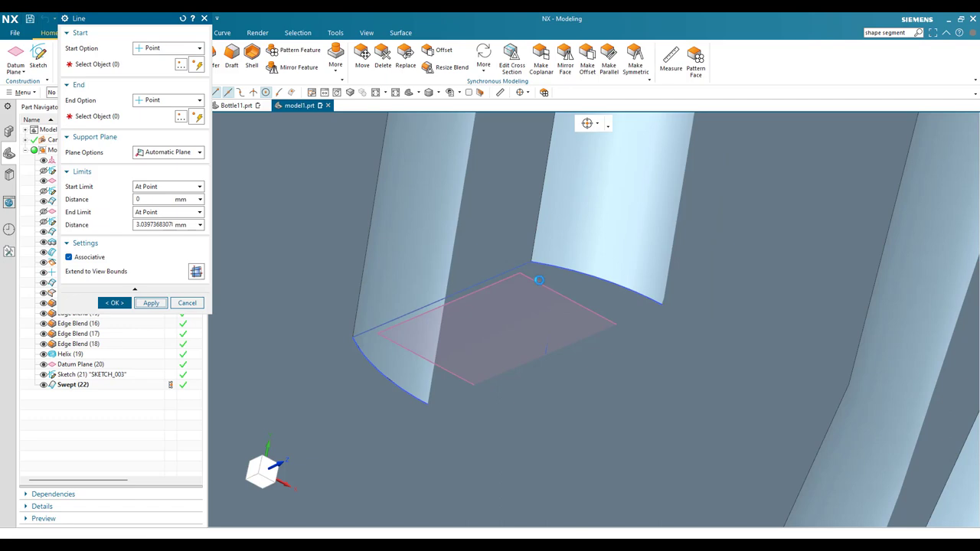
- Create a line joining the two open corners at the upper end of the swept thread
middle_drag(539, 280, 267, 197)
scroll(251, 149, down, 3)
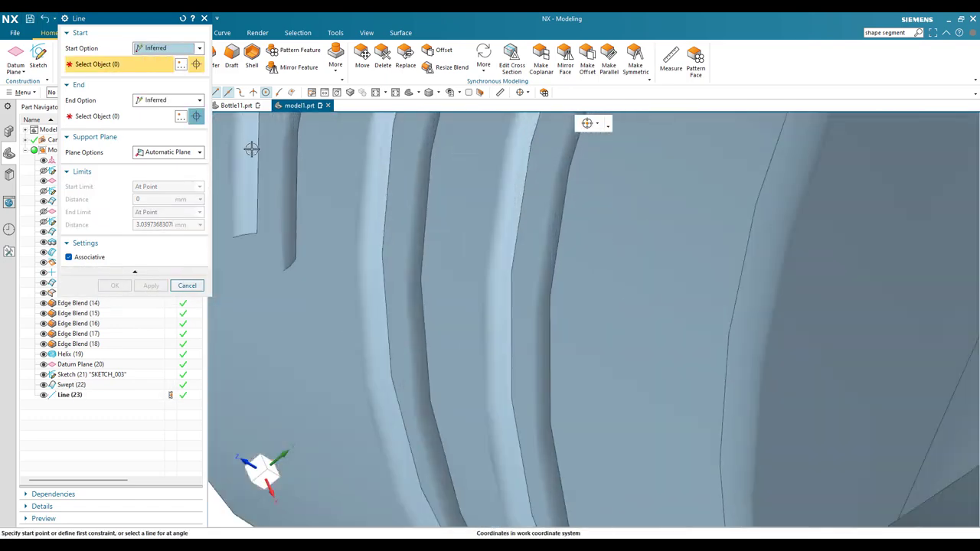
scroll(269, 277, down, 2)
click(280, 284)
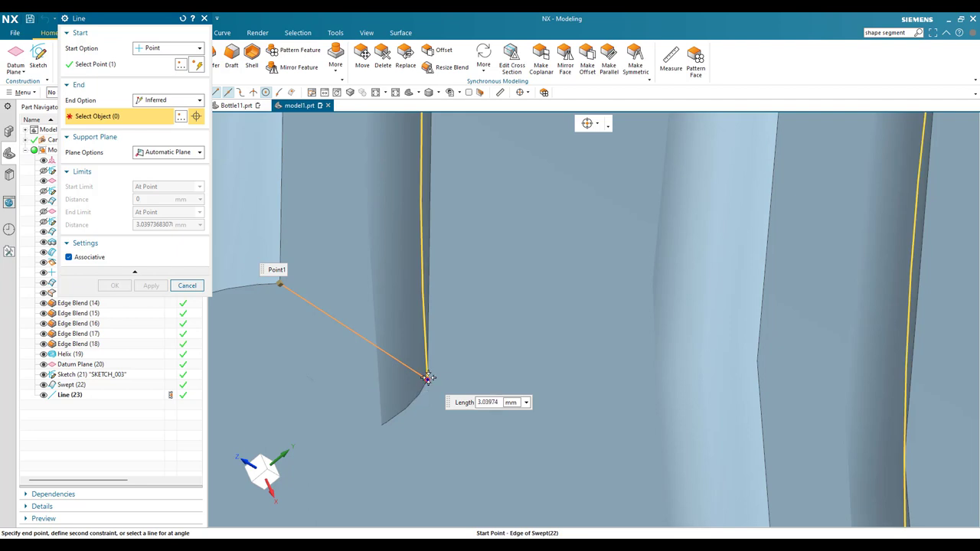
click(427, 380)
click(115, 303)
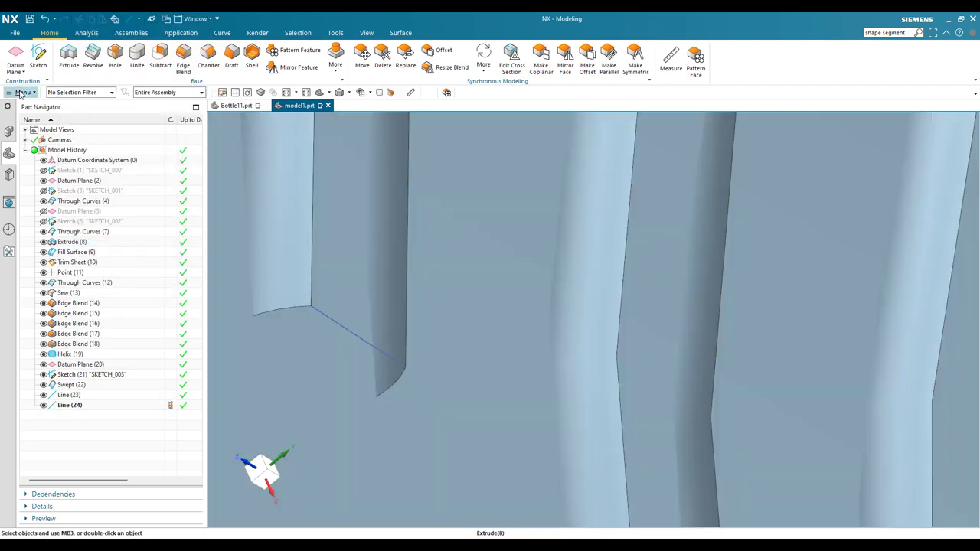
- Close the thread's upper end with a Bounded Plane using the swept end edge and its closing line
click(23, 92)
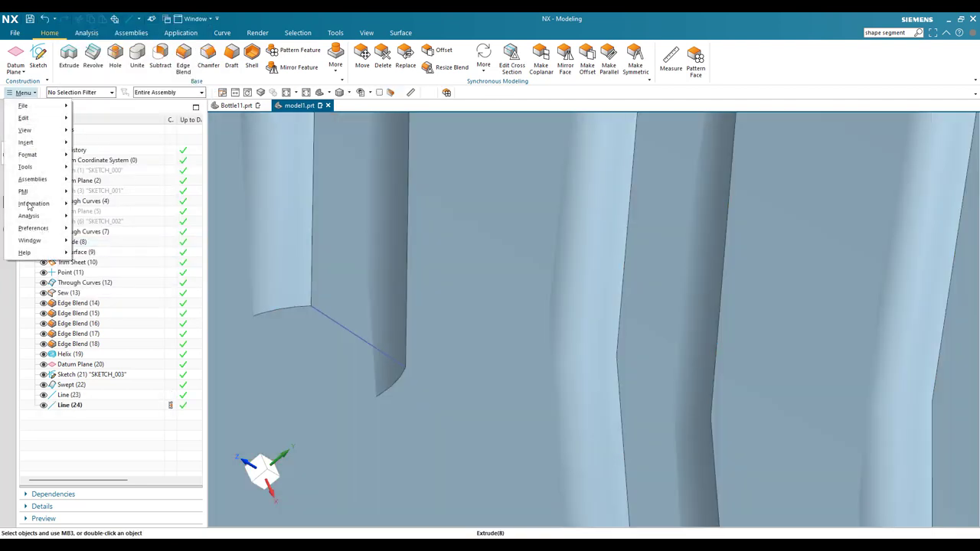
mouse_move(33, 148)
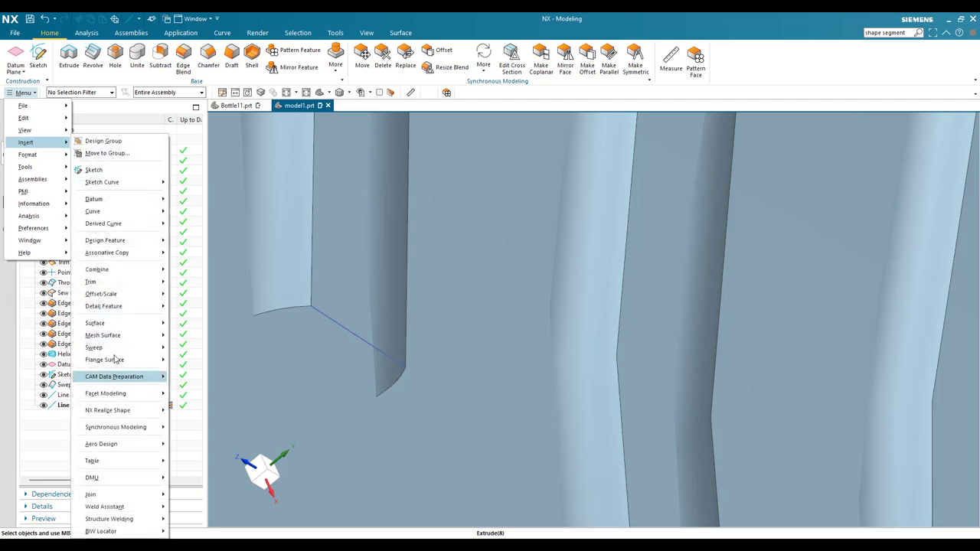
mouse_move(115, 323)
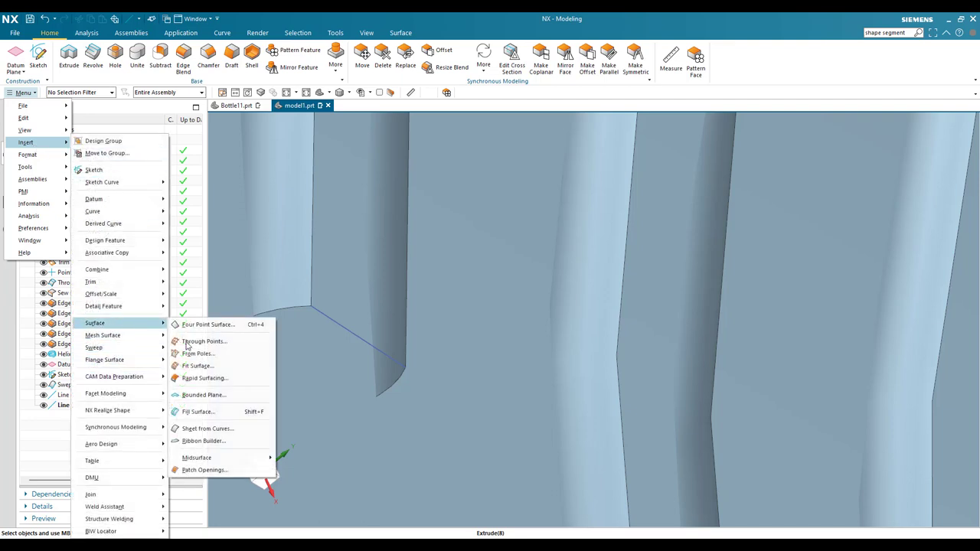
click(200, 394)
click(295, 310)
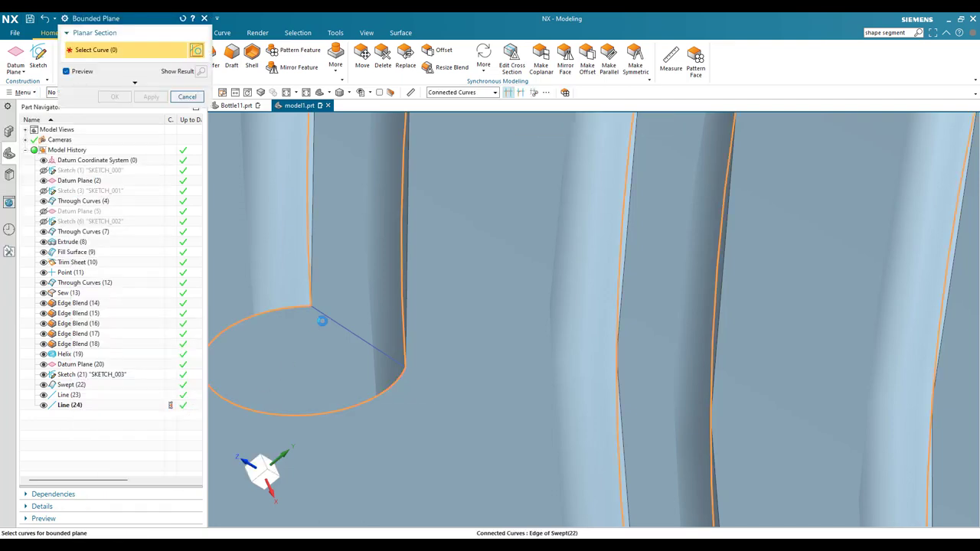
scroll(341, 292, down, 3)
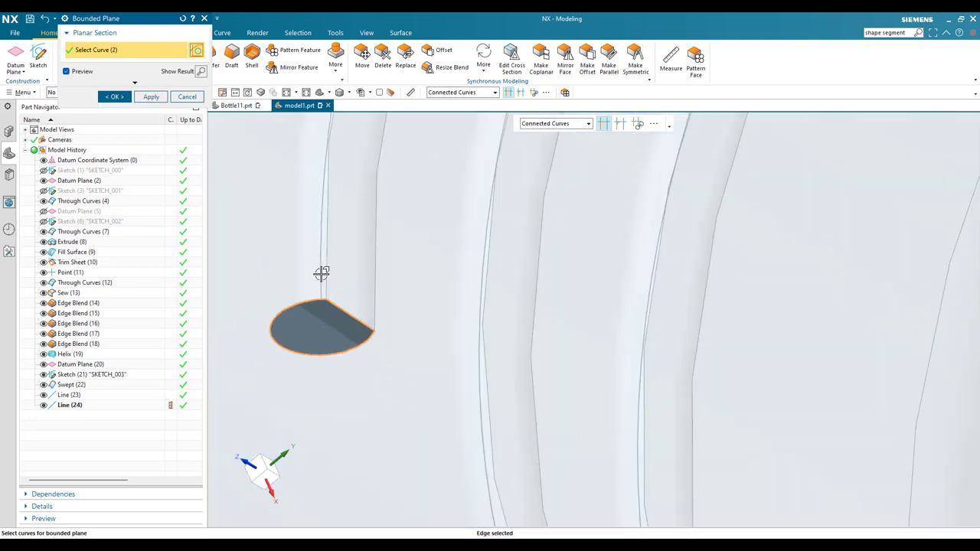
click(151, 97)
- Cap the thread's lower end with a Bounded Plane built from the closing line and the arc profile
scroll(320, 329, down, 10)
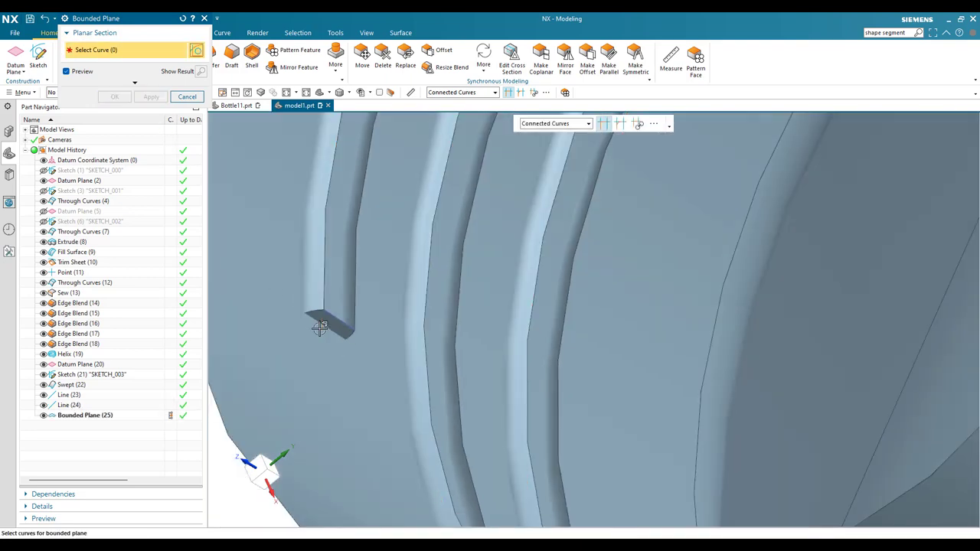
middle_drag(359, 353, 411, 364)
scroll(411, 363, down, 3)
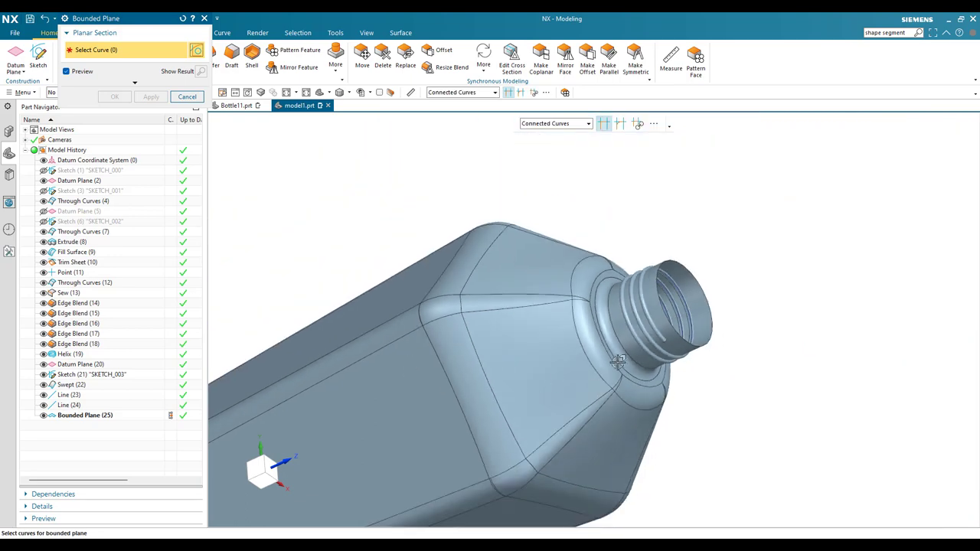
scroll(708, 351, up, 1)
middle_drag(706, 350, 596, 378)
scroll(597, 378, up, 1)
scroll(597, 377, up, 10)
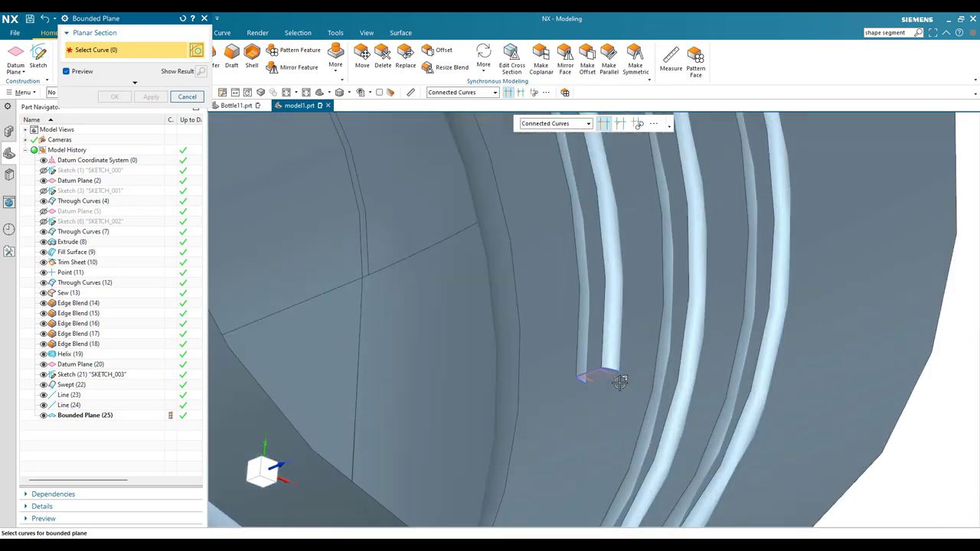
click(581, 346)
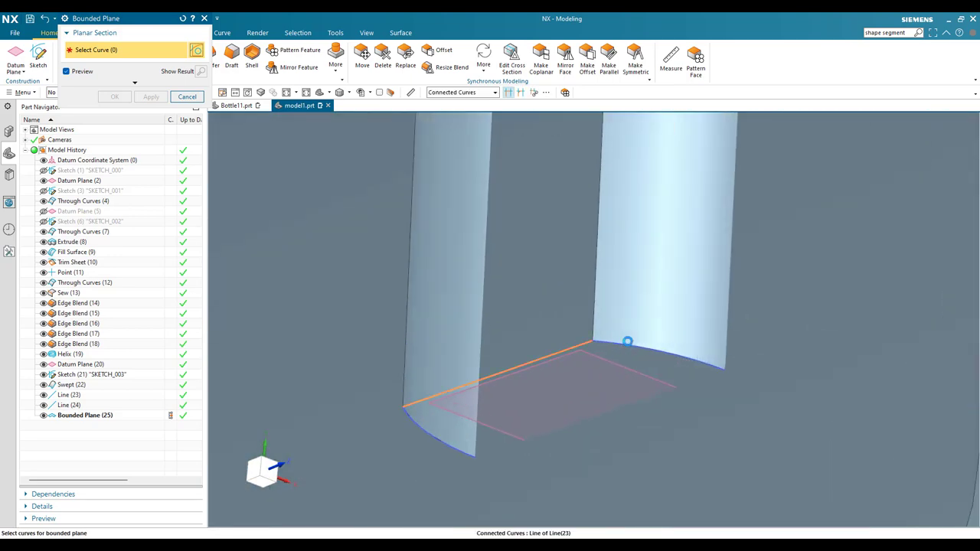
click(632, 343)
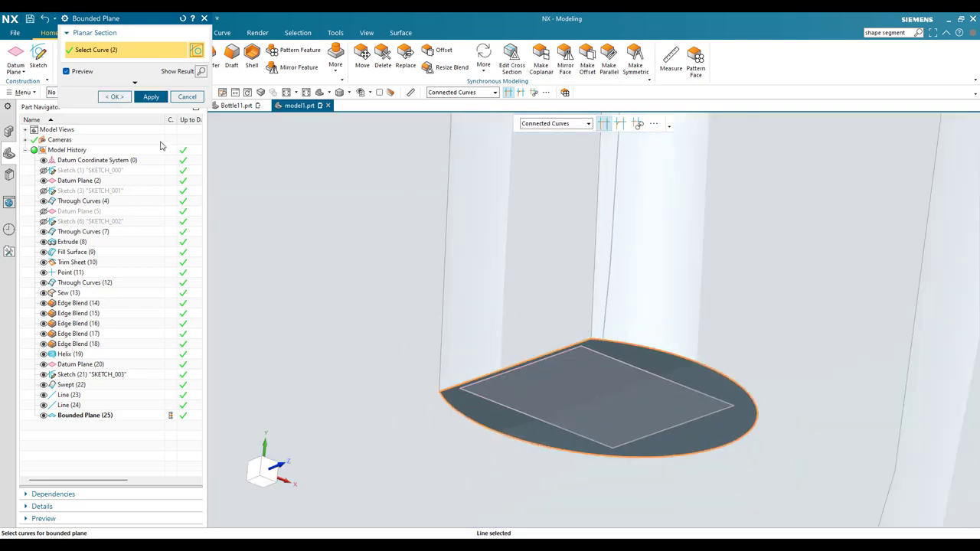
click(112, 97)
- Sew the swept thread sheet together with the bounded planes capping its upper and lower ends
scroll(534, 363, down, 5)
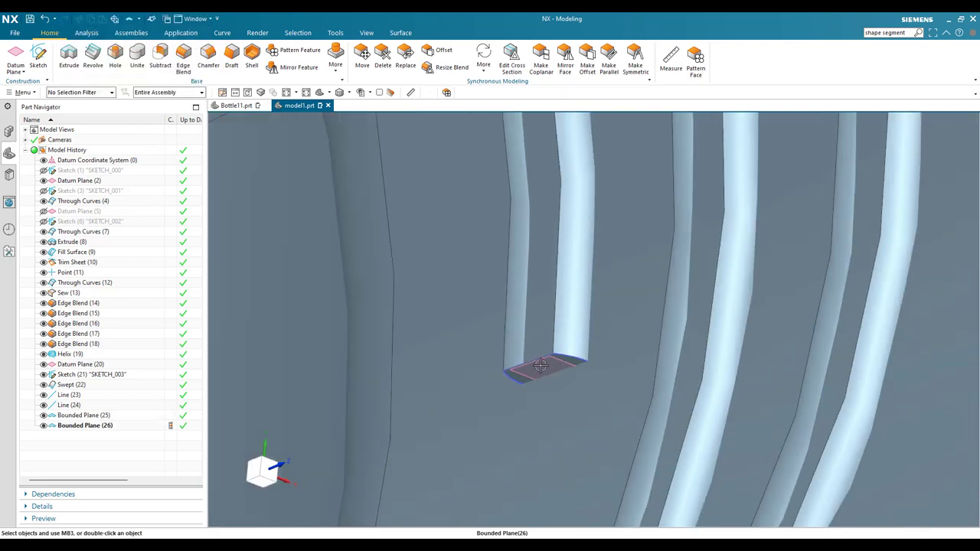
scroll(547, 363, up, 6)
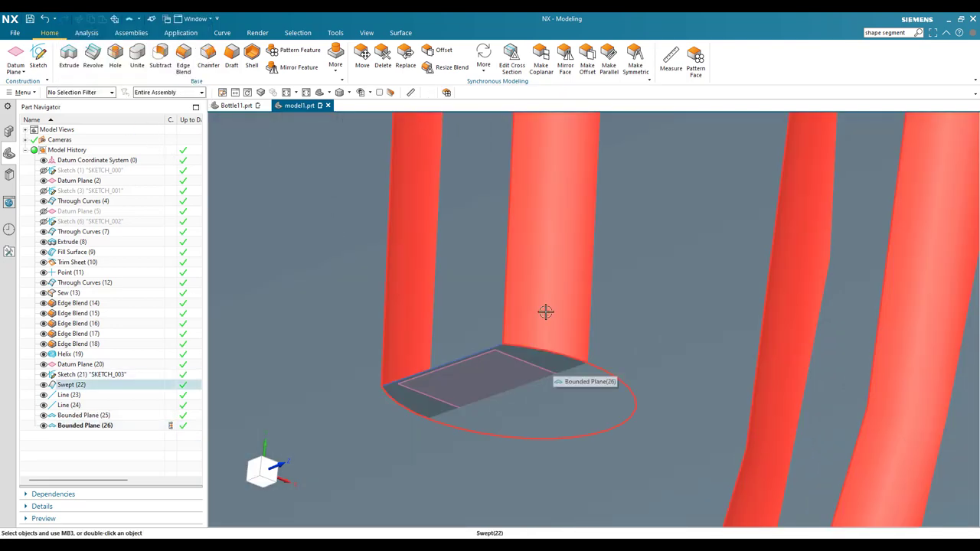
scroll(544, 311, down, 5)
scroll(356, 404, up, 2)
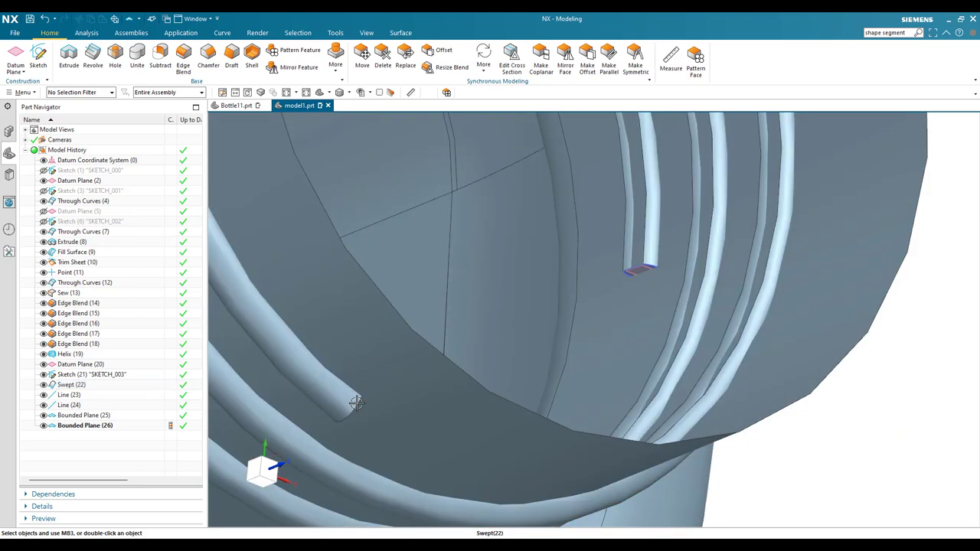
middle_drag(356, 402, 330, 383)
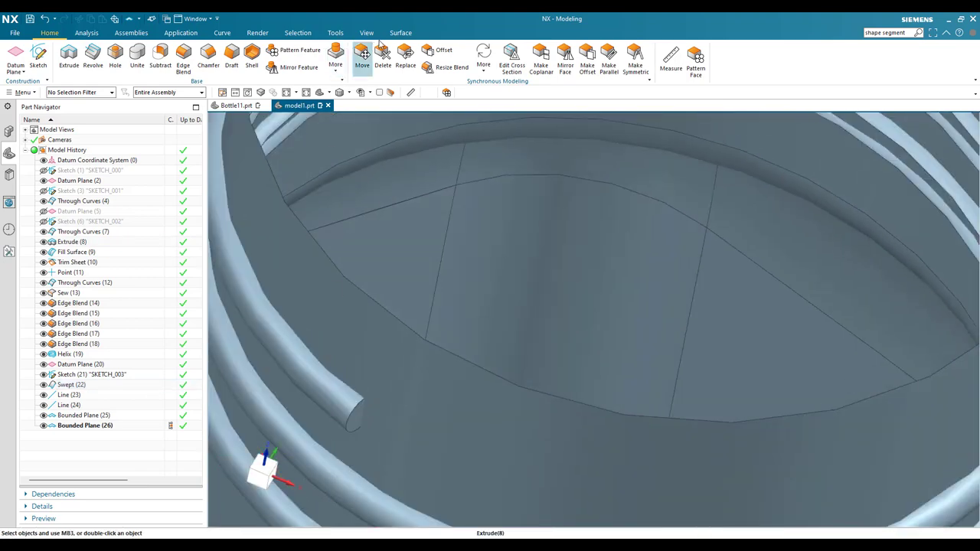
click(398, 33)
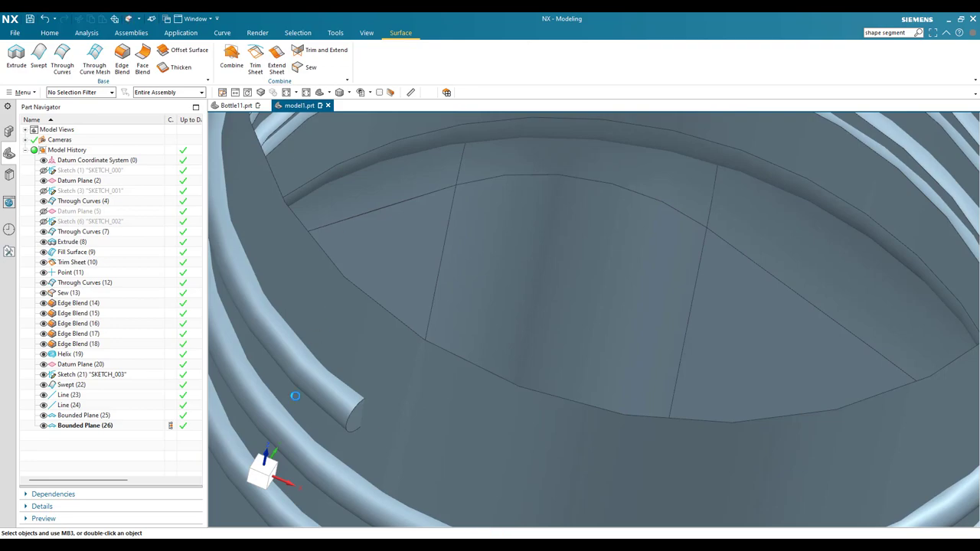
click(330, 396)
scroll(351, 427, up, 5)
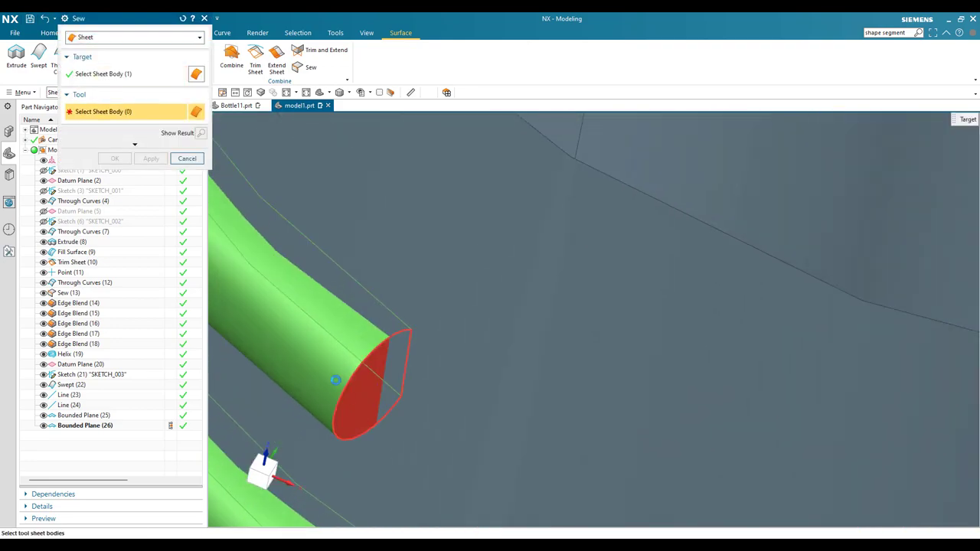
scroll(335, 381, down, 6)
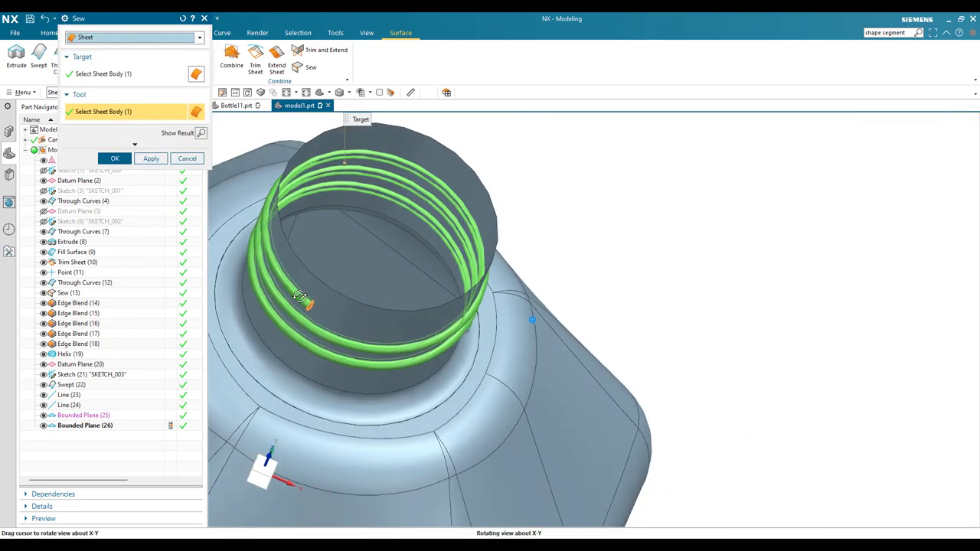
click(439, 376)
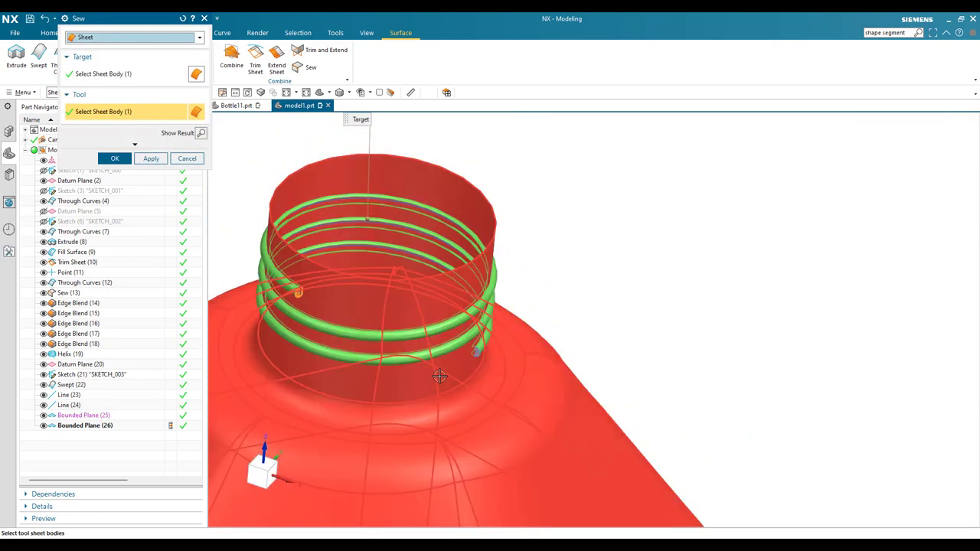
scroll(518, 299, up, 6)
click(529, 298)
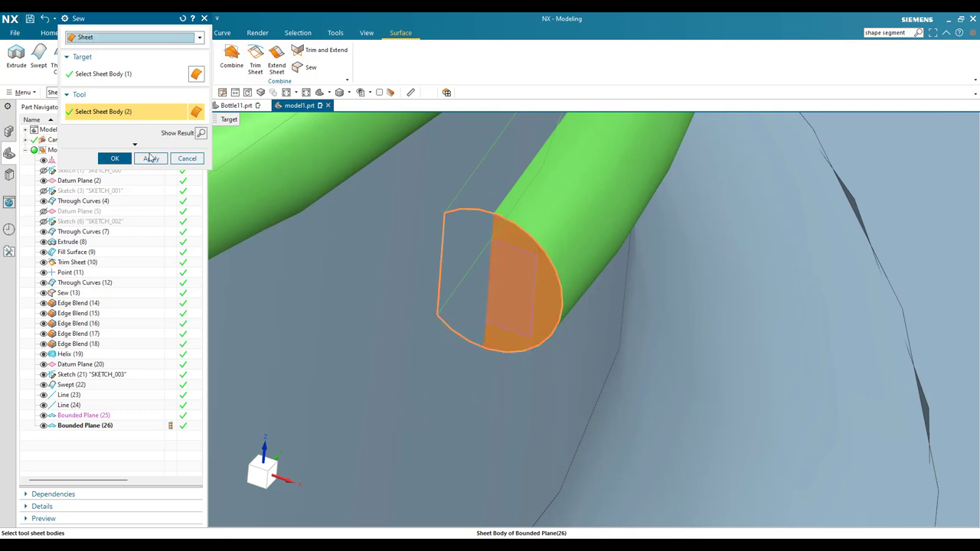
click(114, 159)
- Hide the datum plane and the arc profile sketch at the thread's lower end
scroll(554, 304, down, 3)
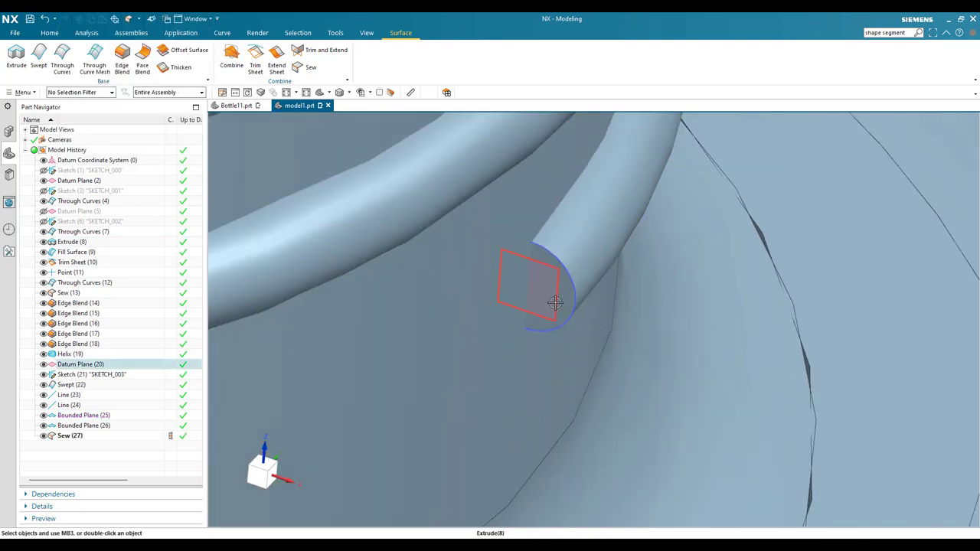
click(553, 330)
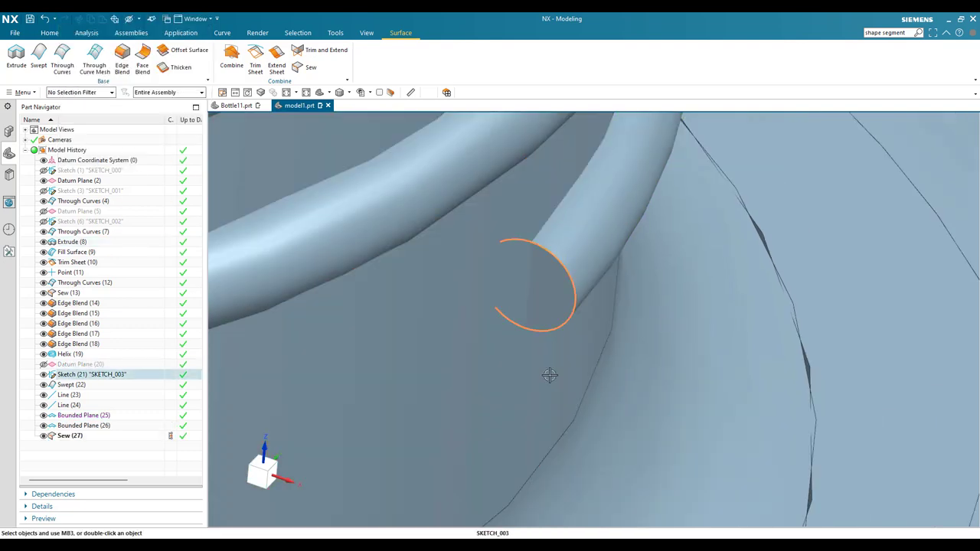
key(ctrl+b)
- Trim the sewn thread sheet with the bottle's body faces as boundary, discarding the part inside the neck
scroll(617, 320, down, 6)
middle_drag(597, 316, 621, 351)
scroll(644, 188, up, 5)
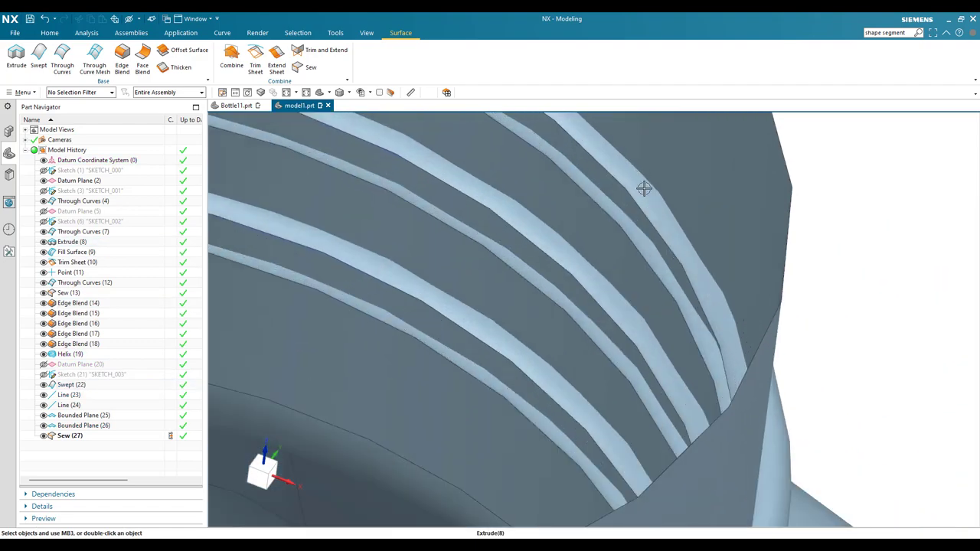
scroll(661, 249, down, 2)
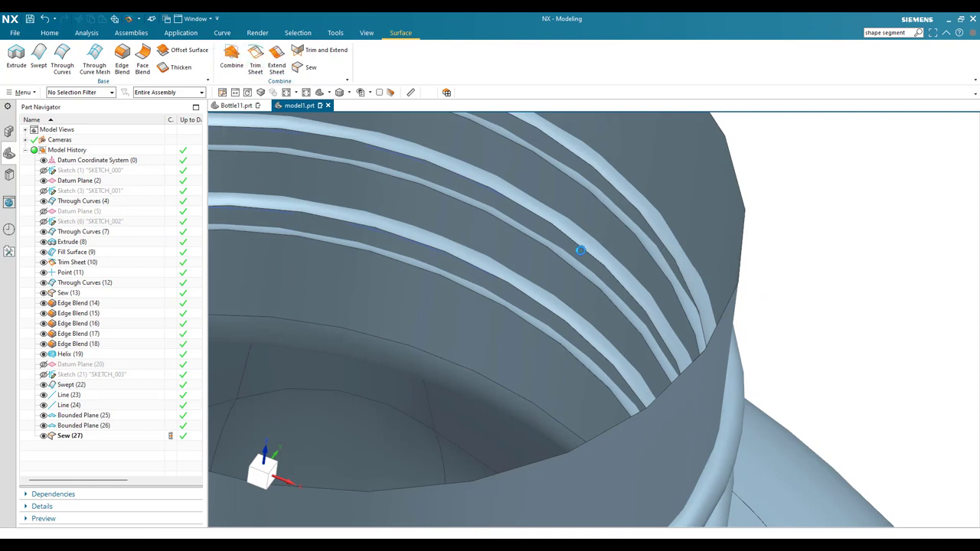
scroll(654, 218, up, 3)
click(649, 228)
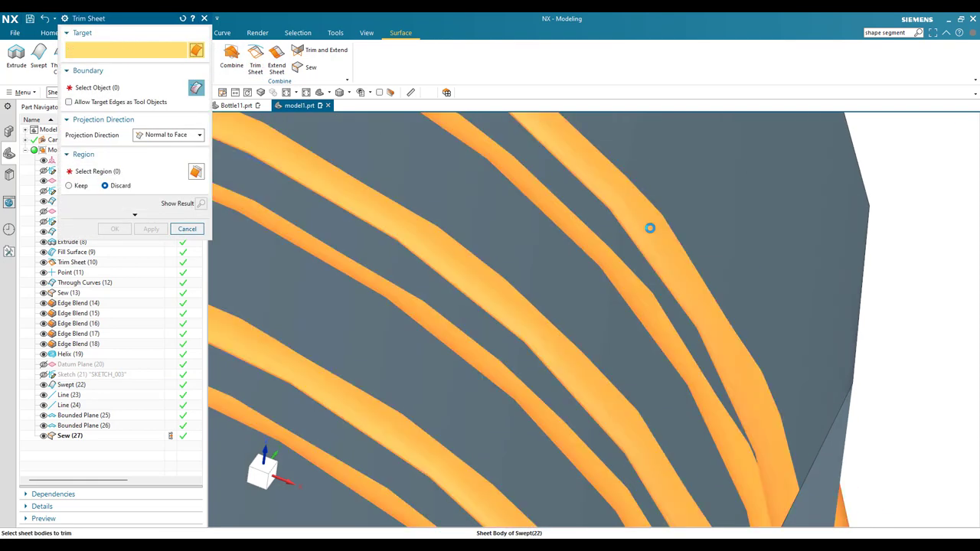
scroll(647, 225, down, 2)
click(143, 95)
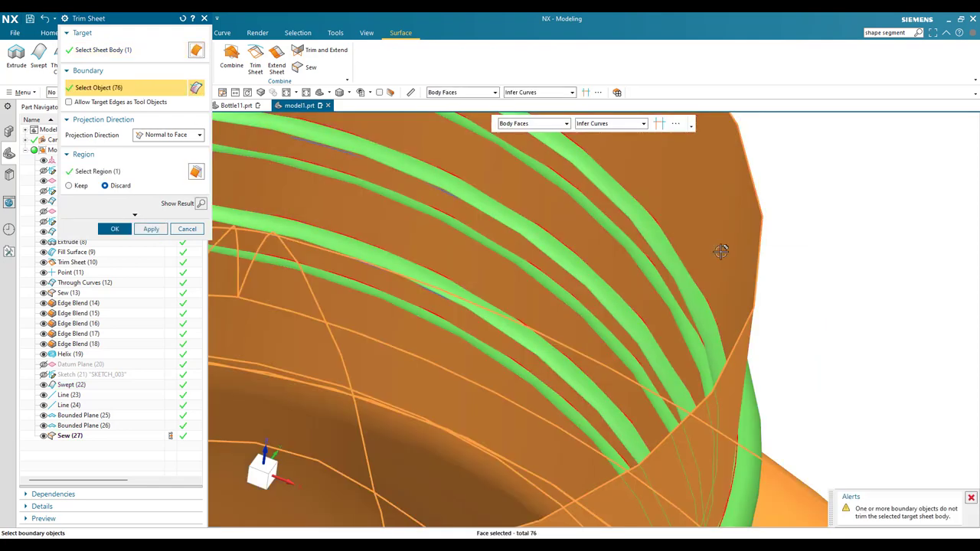
middle_drag(721, 251, 700, 320)
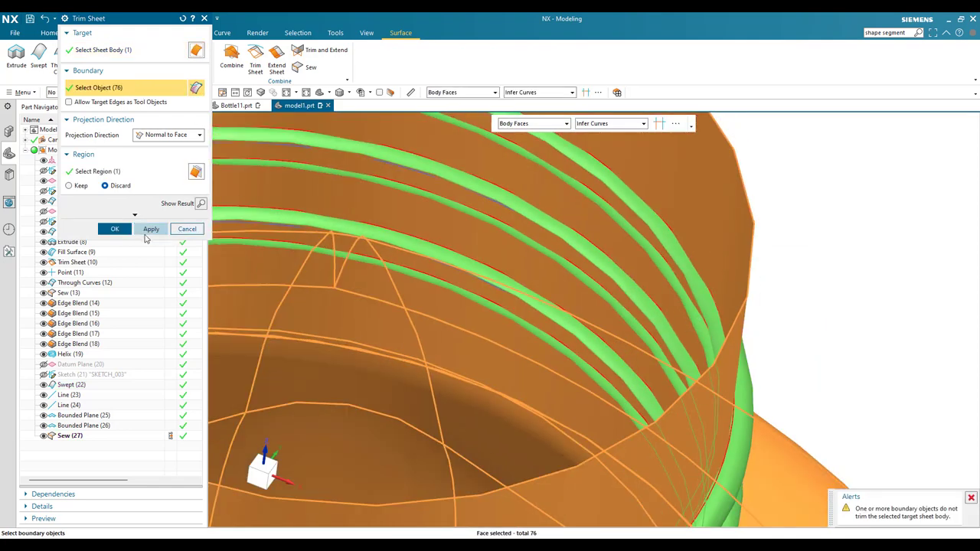
click(115, 229)
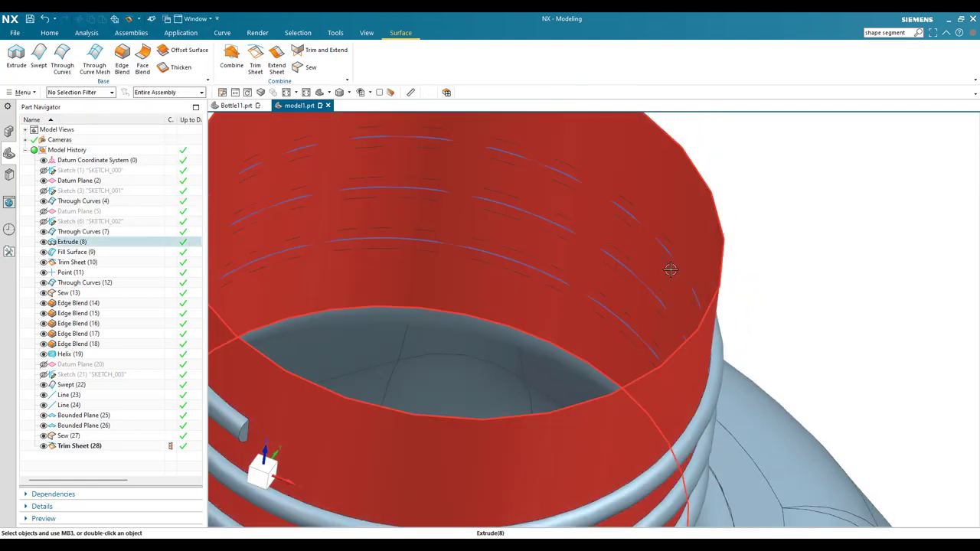
- Trim the bottle sheet with the thread's body faces as boundary, discarding the neck strip under the thread
scroll(670, 270, down, 3)
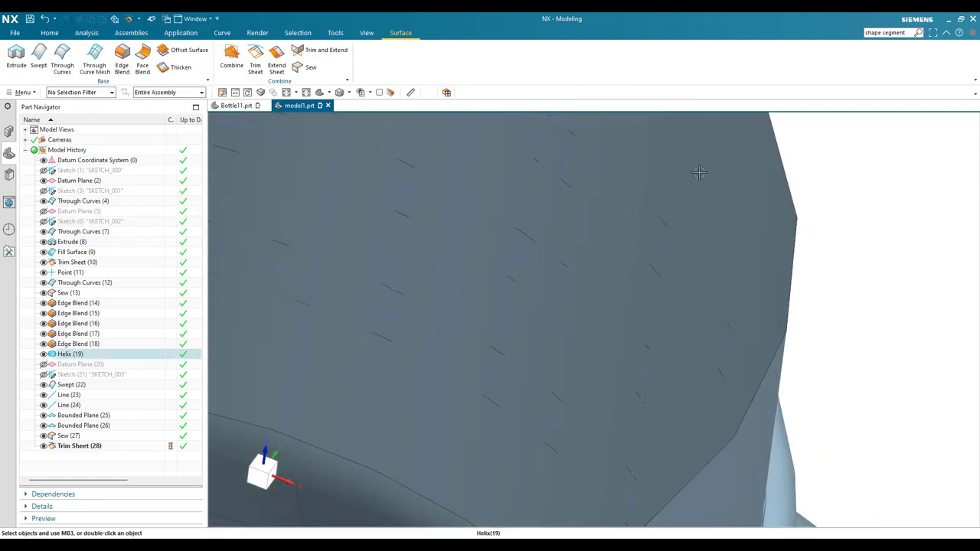
scroll(701, 233, up, 3)
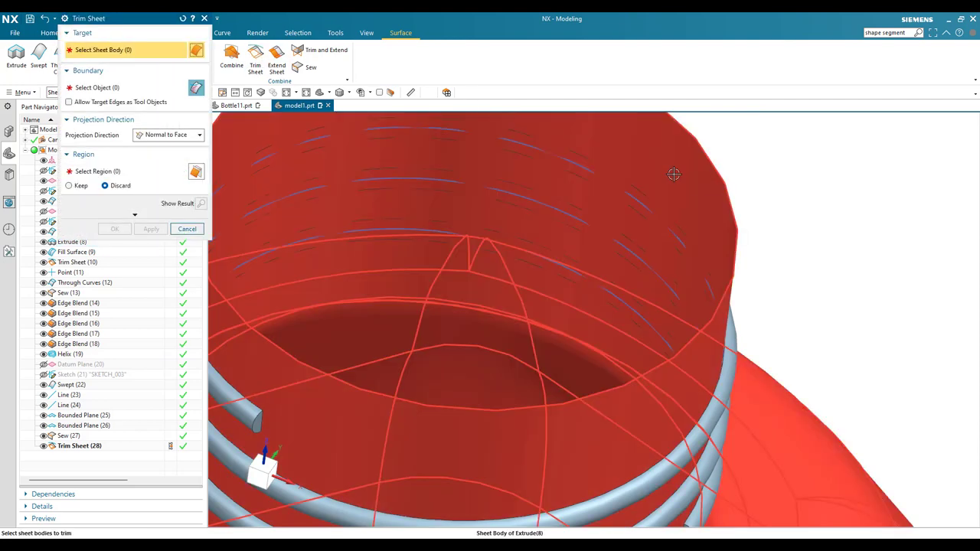
click(668, 174)
scroll(667, 181, down, 2)
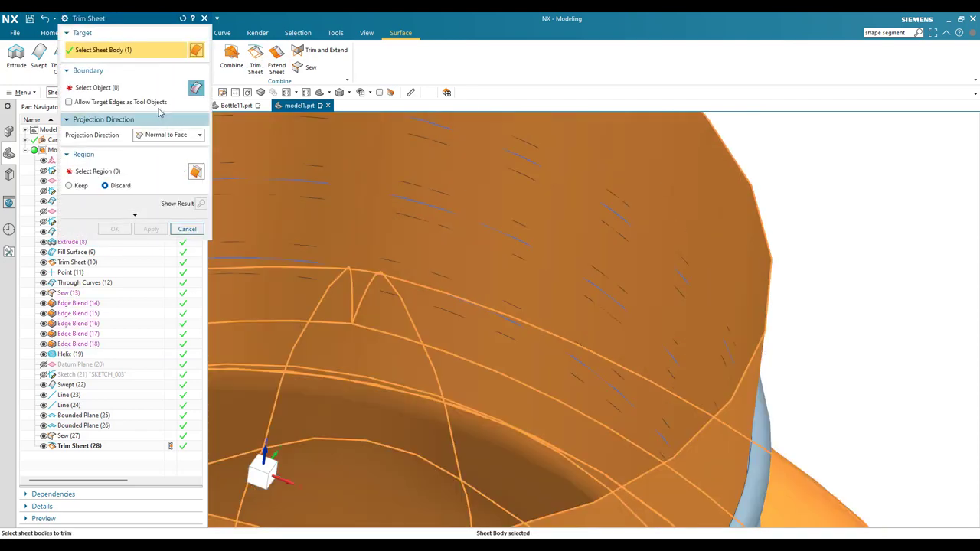
click(142, 89)
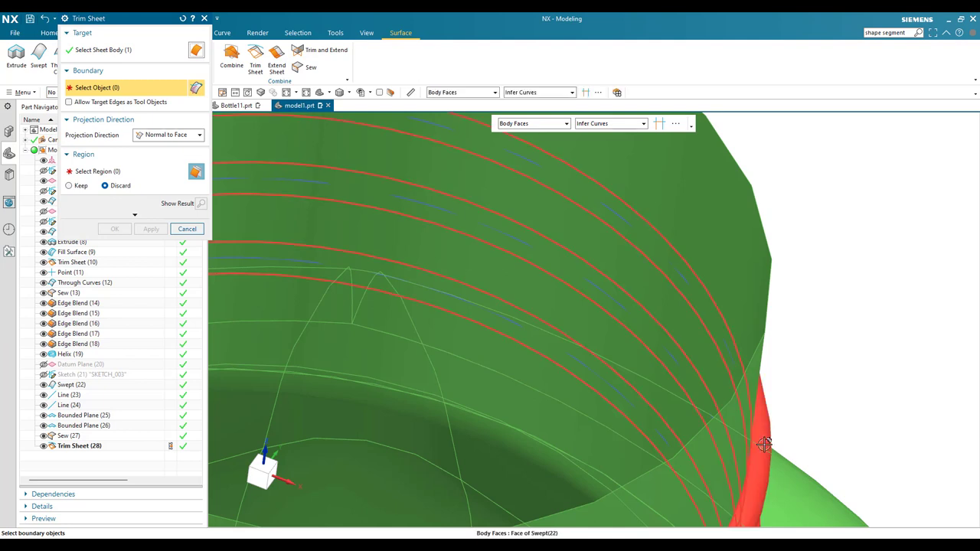
click(805, 302)
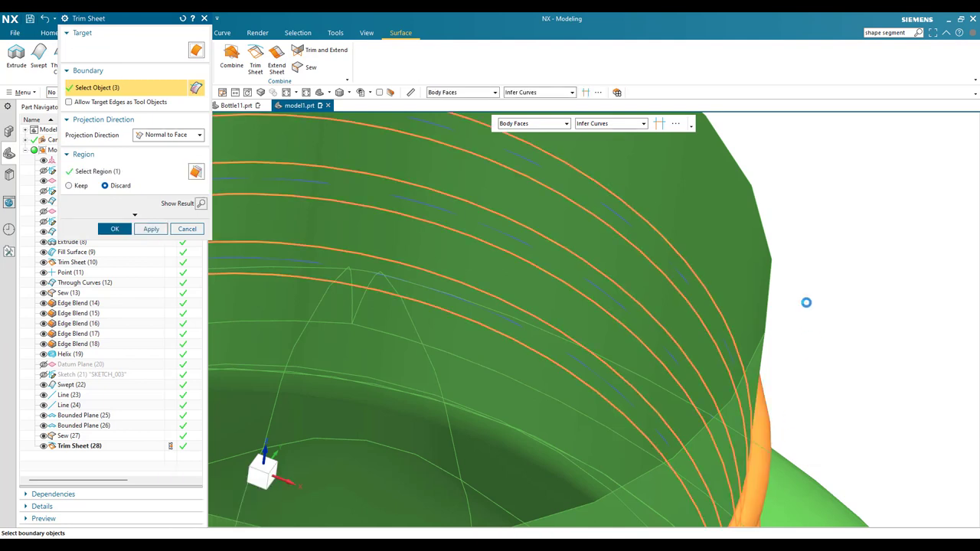
middle_drag(804, 302, 753, 304)
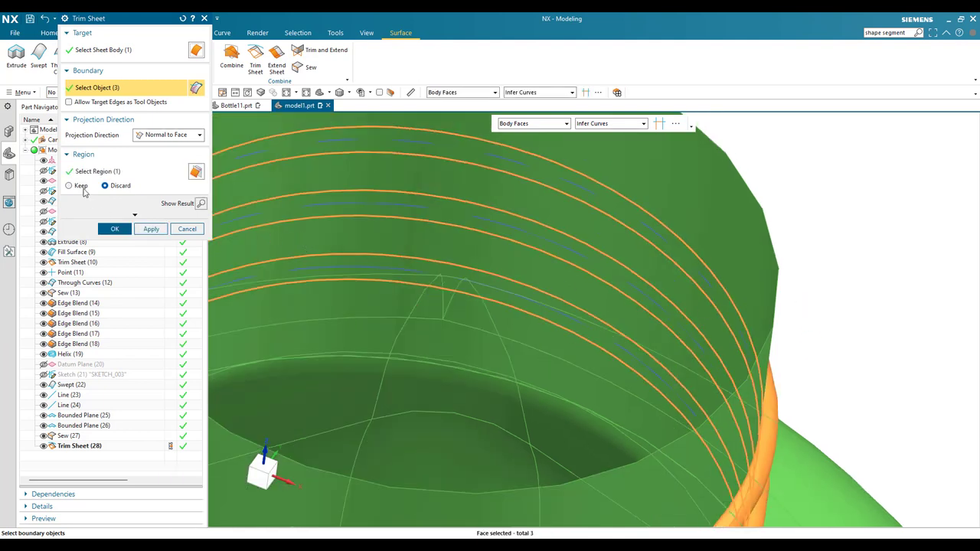
click(116, 228)
- Hide the helix curve running along the neck thread
scroll(696, 291, up, 5)
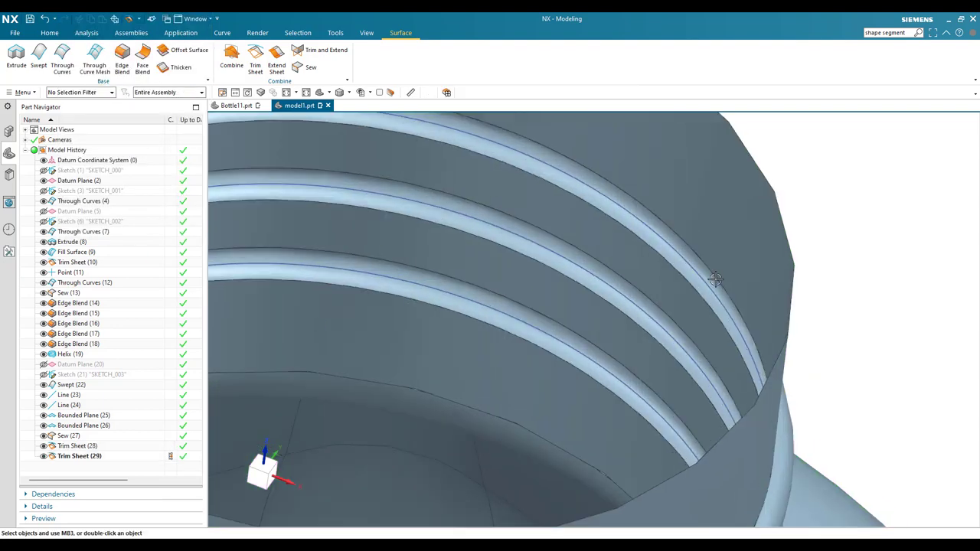
scroll(704, 289, down, 5)
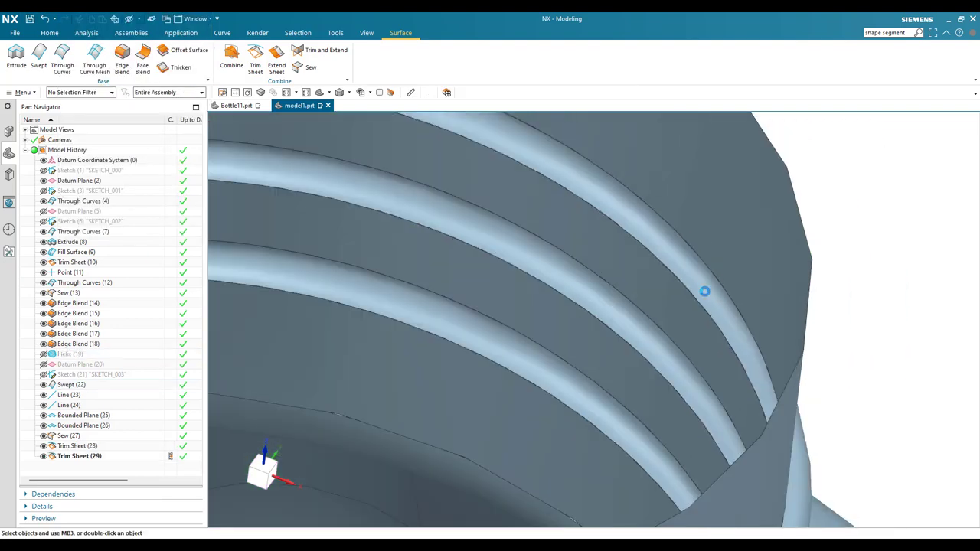
middle_drag(704, 306, 691, 275)
scroll(691, 275, down, 4)
- Sew the trimmed thread sheet to the bottle sheet body
scroll(711, 448, up, 5)
scroll(681, 230, up, 5)
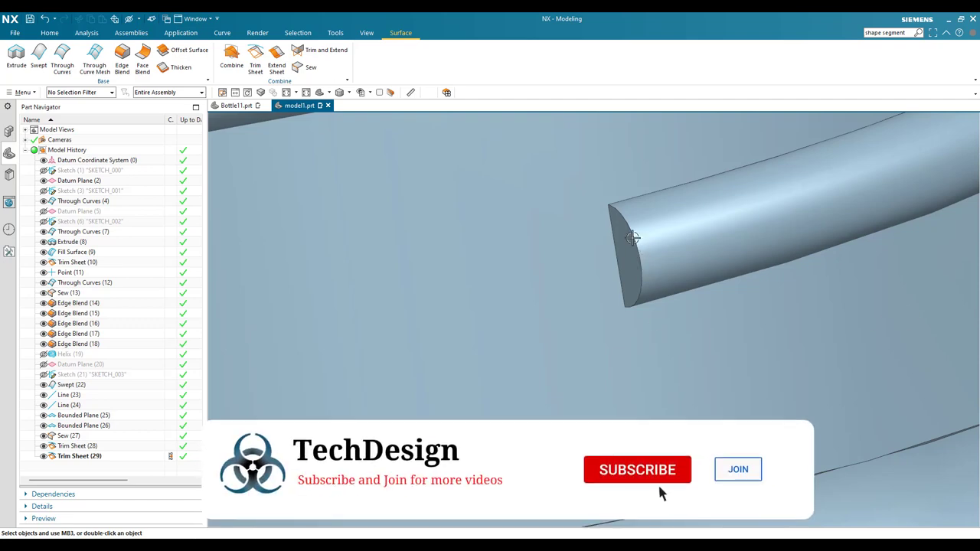
scroll(612, 289, up, 2)
scroll(612, 289, down, 4)
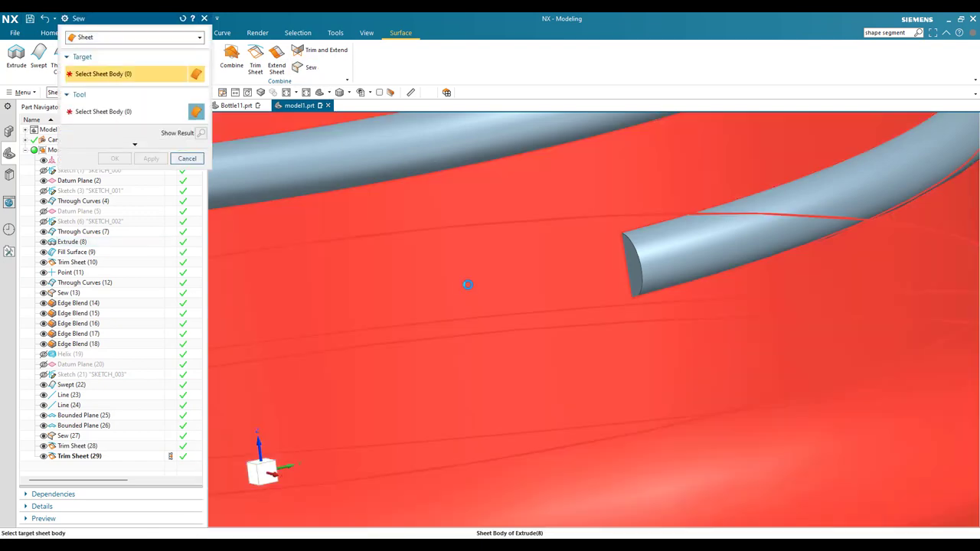
click(467, 286)
scroll(471, 285, down, 4)
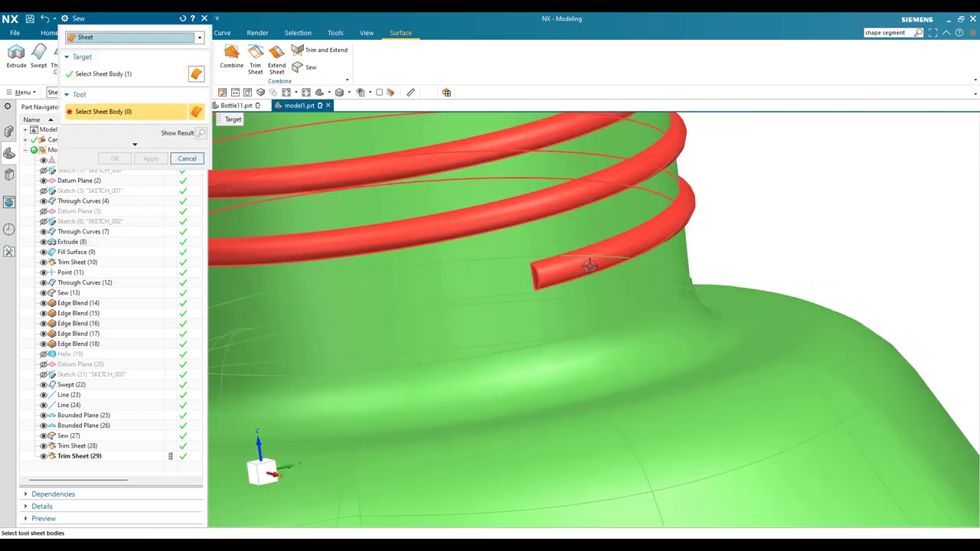
click(586, 279)
click(128, 161)
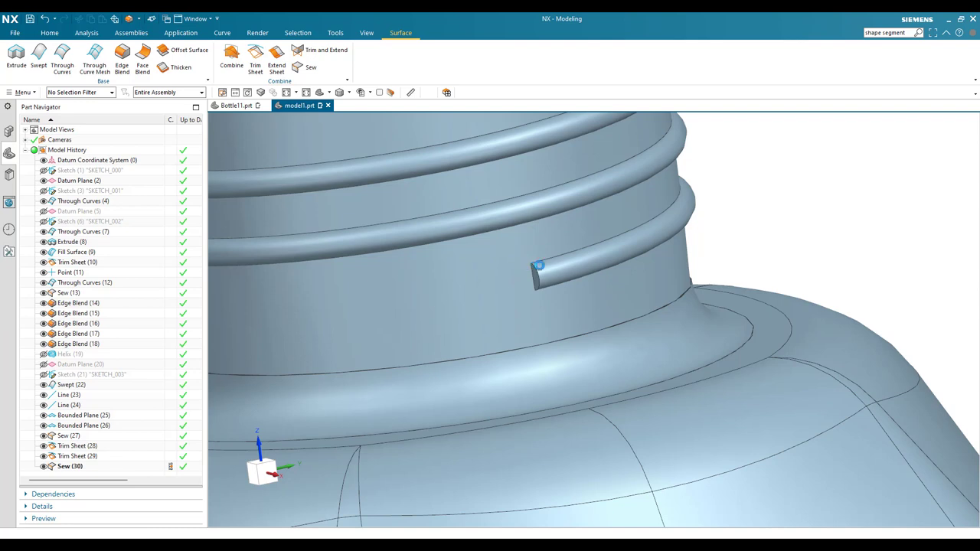
- Start an edge blend on the curved edge of the thread's lower end cap and reduce its radius to 0.8 mm
scroll(537, 269, up, 5)
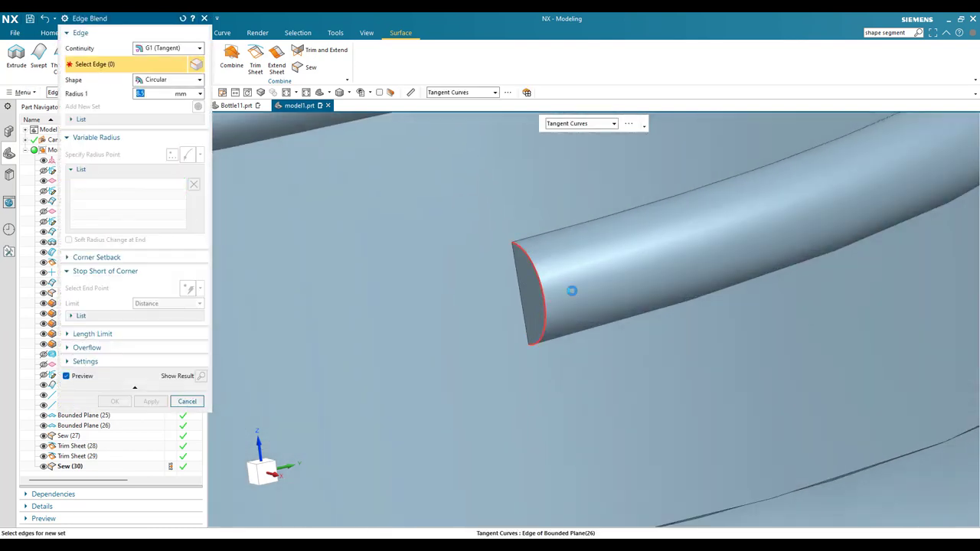
click(571, 290)
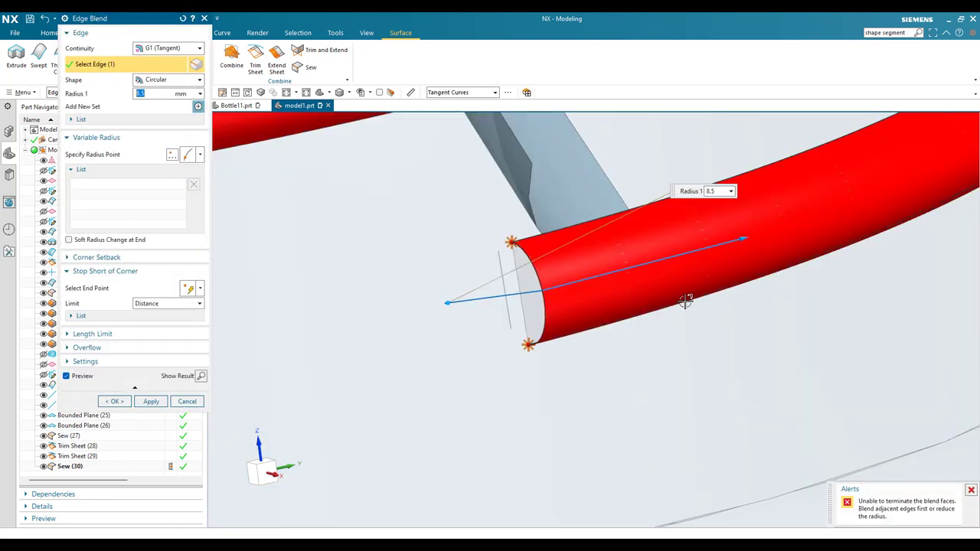
scroll(684, 301, down, 5)
scroll(489, 244, up, 6)
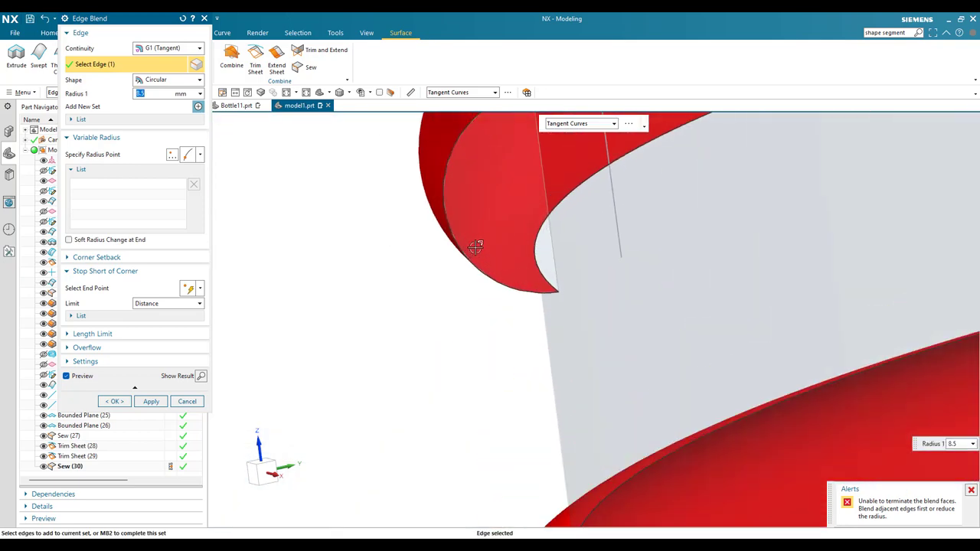
scroll(479, 247, down, 4)
scroll(700, 372, up, 6)
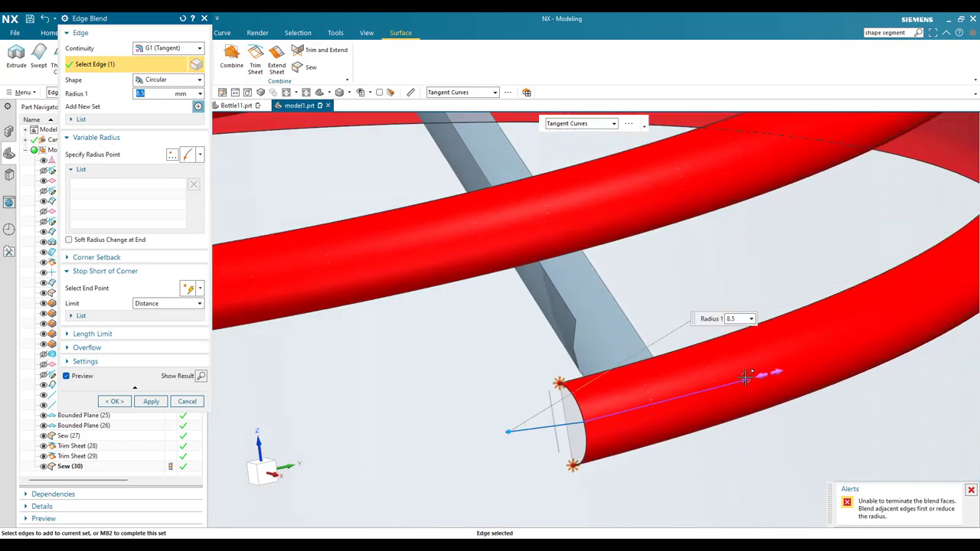
drag(604, 411, 599, 413)
scroll(717, 361, down, 5)
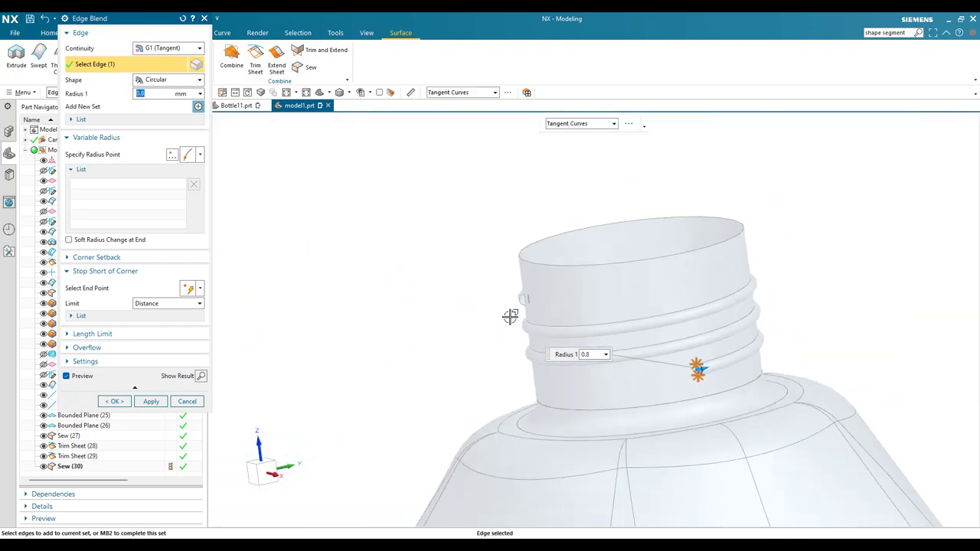
- Add the curved edge of the thread's upper end cap and blend both ends with a 1.55 mm radius
scroll(509, 317, up, 7)
click(602, 214)
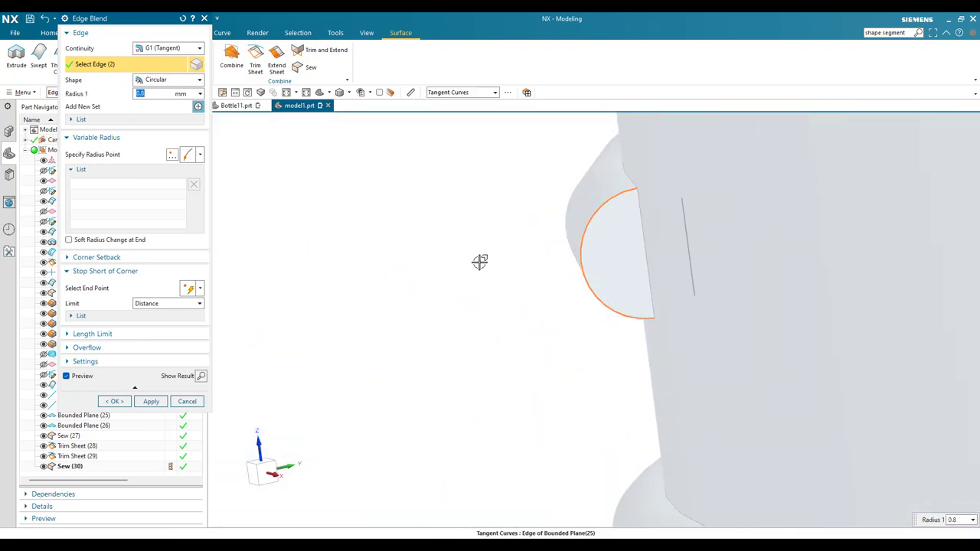
scroll(415, 264, down, 3)
scroll(415, 265, down, 3)
scroll(834, 416, up, 6)
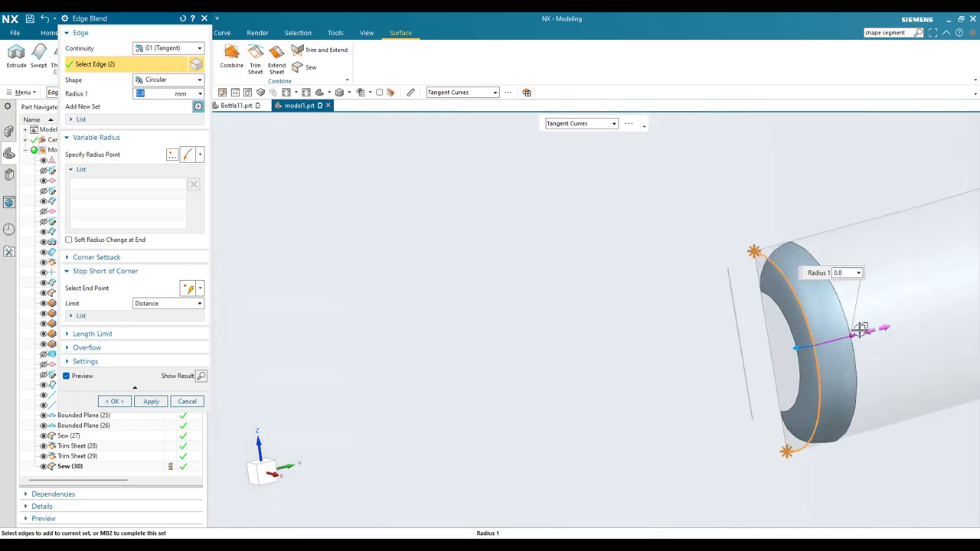
drag(870, 320, 884, 316)
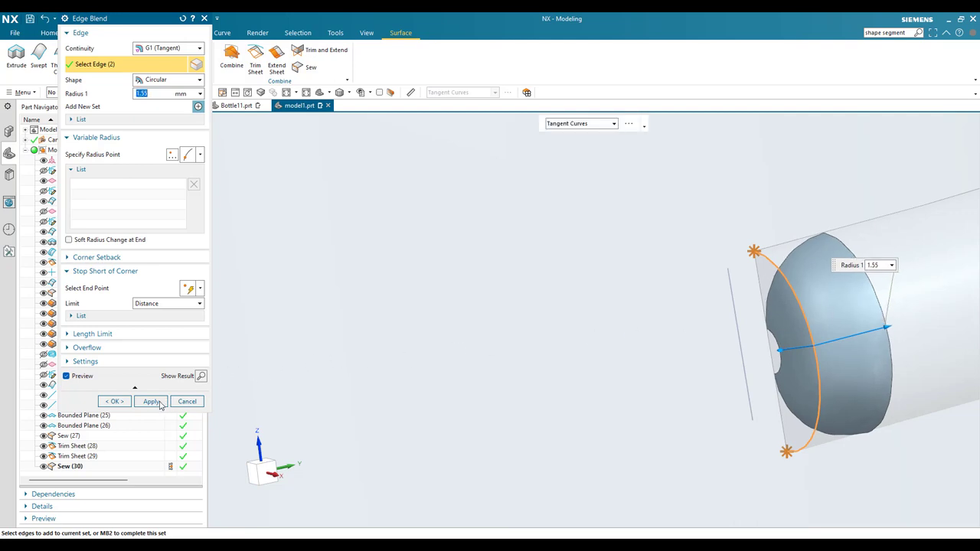
click(127, 401)
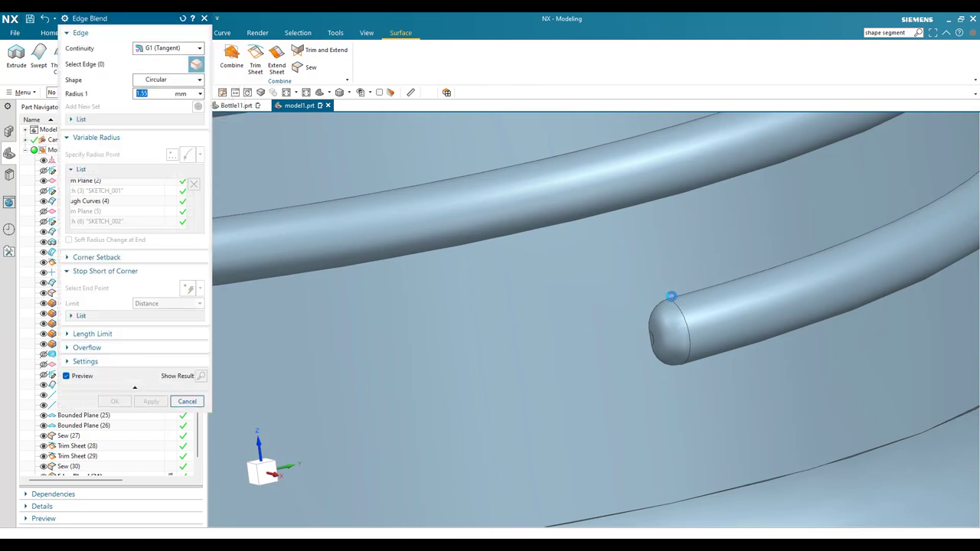
- Blend the tangent edge loop where the thread meets the neck with a 1 mm radius
click(671, 297)
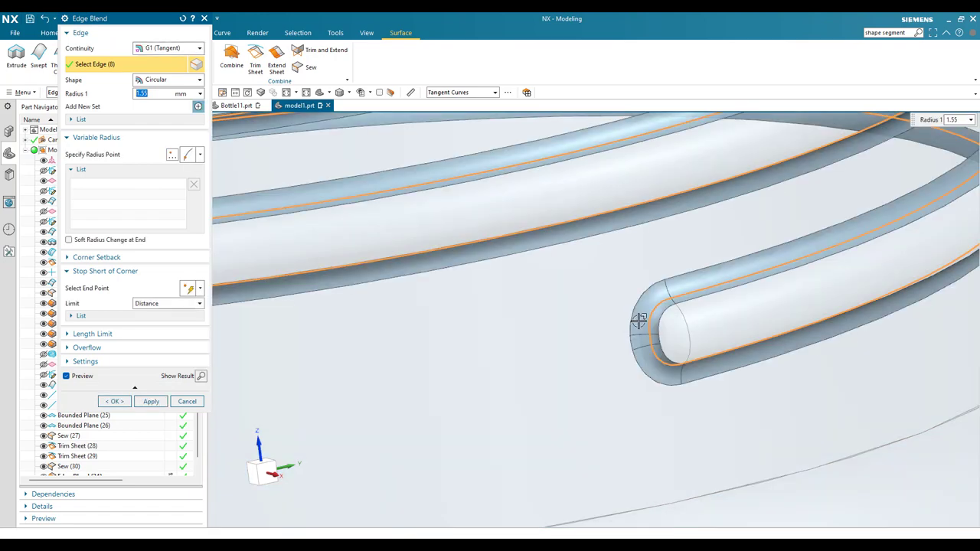
scroll(637, 323, down, 3)
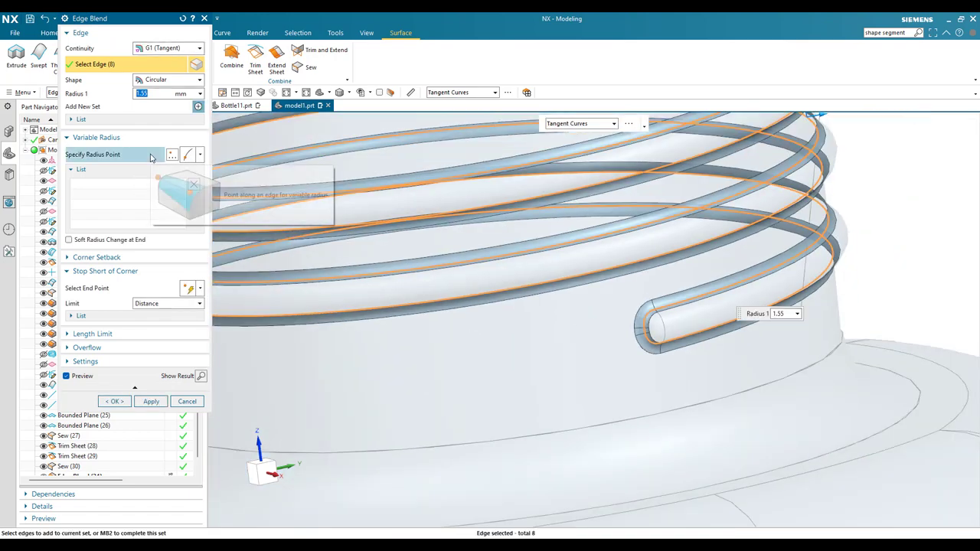
text(1)
key(Return)
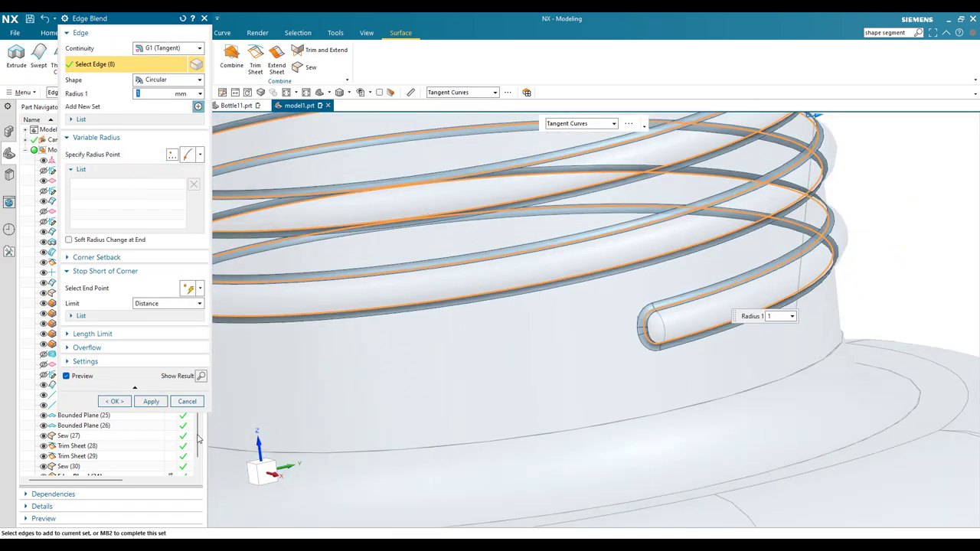
click(115, 402)
- Examine the blended thread, the bottle's pentagonal base and the overall body from several directions
scroll(573, 236, down, 4)
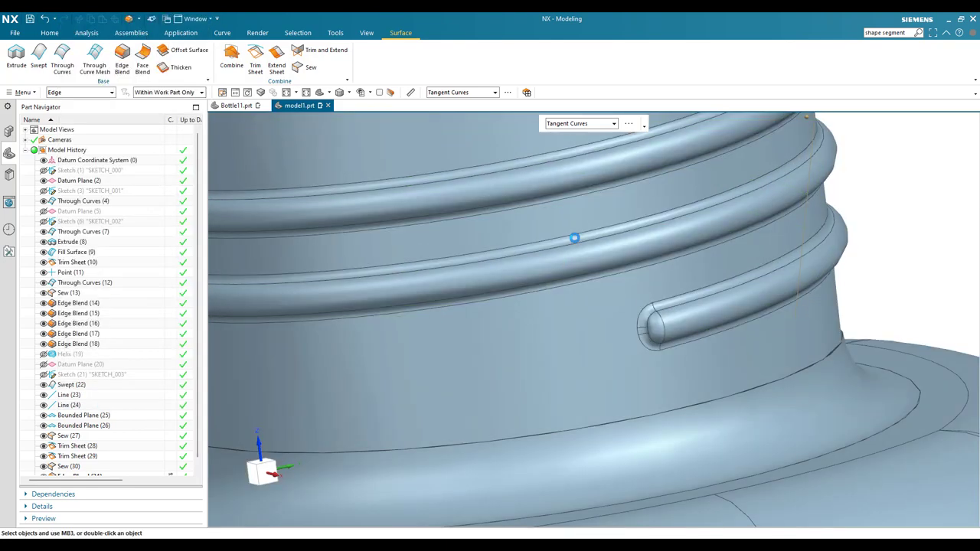
scroll(573, 237, down, 5)
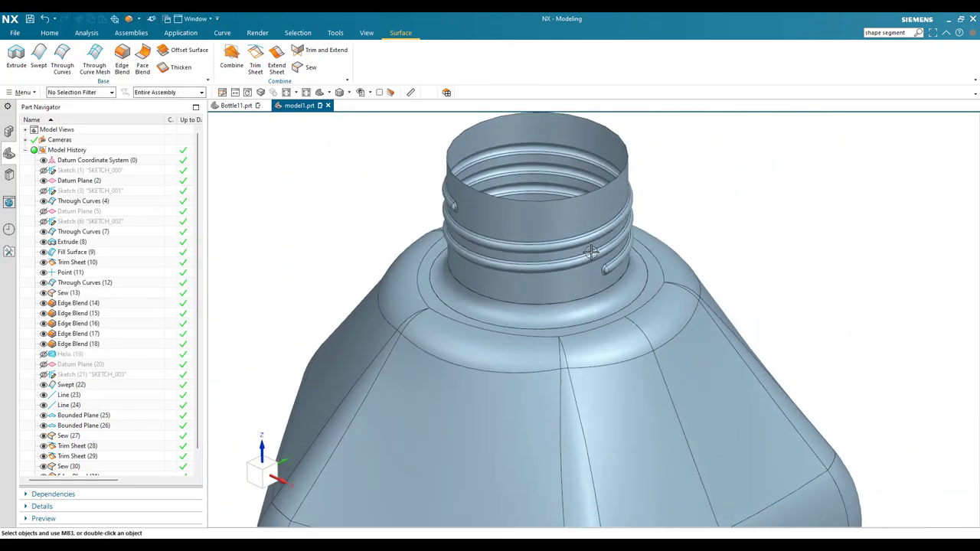
middle_drag(575, 254, 585, 176)
scroll(588, 127, down, 4)
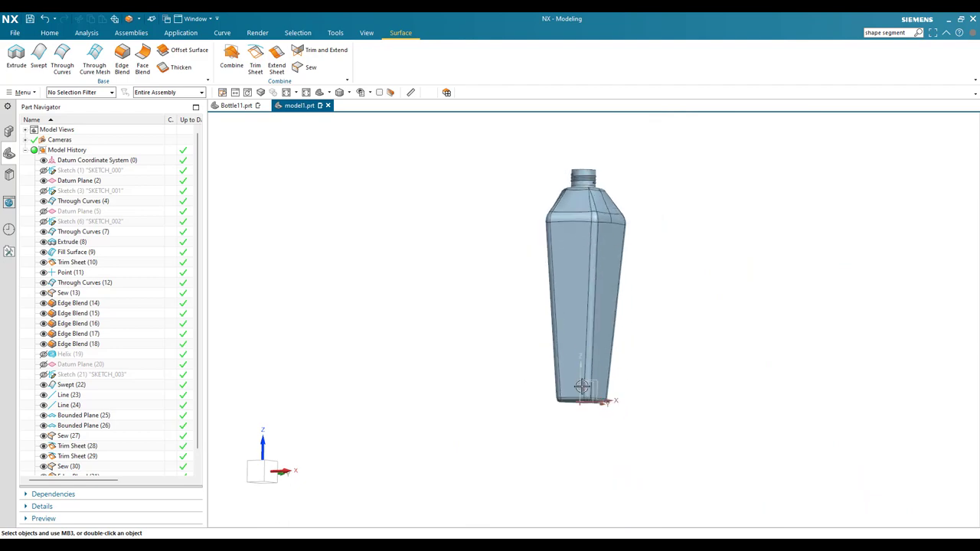
scroll(581, 387, up, 5)
middle_drag(581, 388, 562, 342)
scroll(562, 342, up, 3)
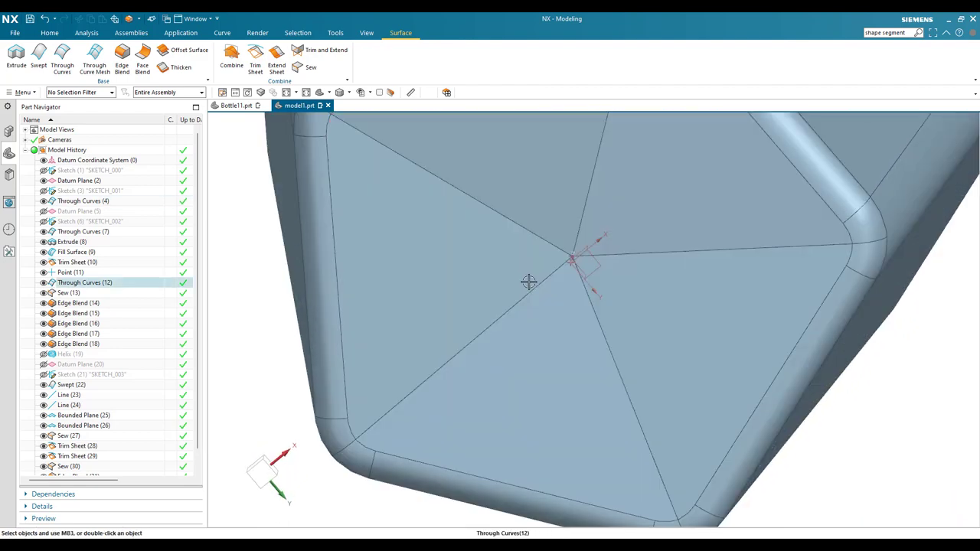
scroll(529, 271, down, 1)
middle_drag(526, 269, 574, 379)
scroll(575, 379, down, 6)
scroll(546, 292, up, 1)
scroll(546, 291, up, 4)
mouse_move(558, 256)
middle_down()
mouse_move(568, 258)
mouse_move(558, 262)
middle_up()
shift+middle_drag(558, 263, 481, 339)
scroll(481, 339, down, 3)
scroll(509, 239, up, 2)
middle_drag(509, 238, 468, 230)
scroll(620, 222, down, 3)
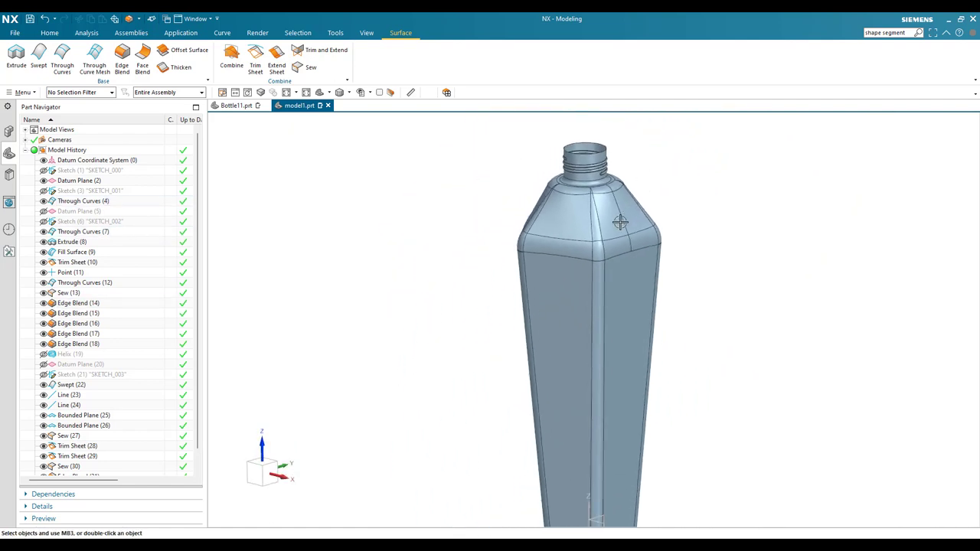
scroll(135, 419, down, 1)
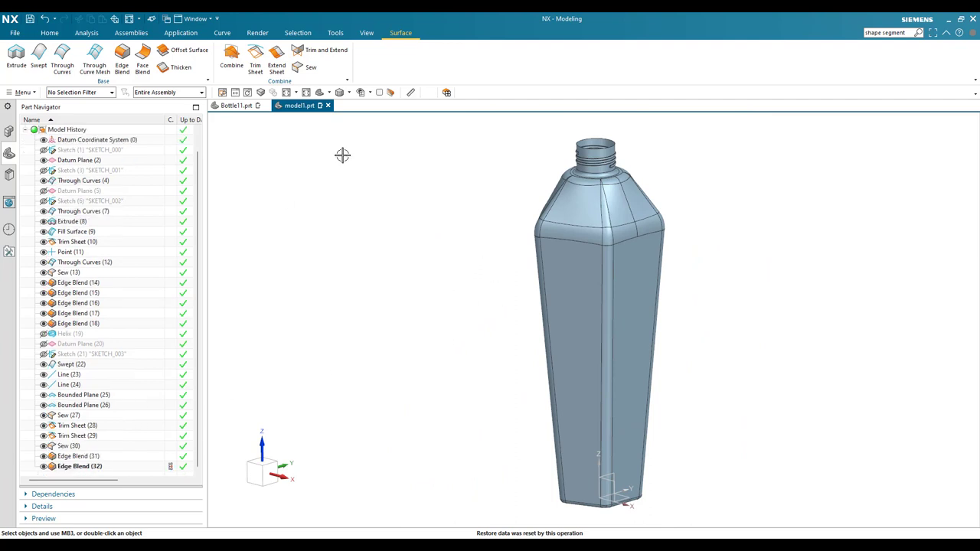
- Thicken all tangent faces of the bottle sheet with a first offset of 1 mm and a second offset of 0 mm
click(174, 71)
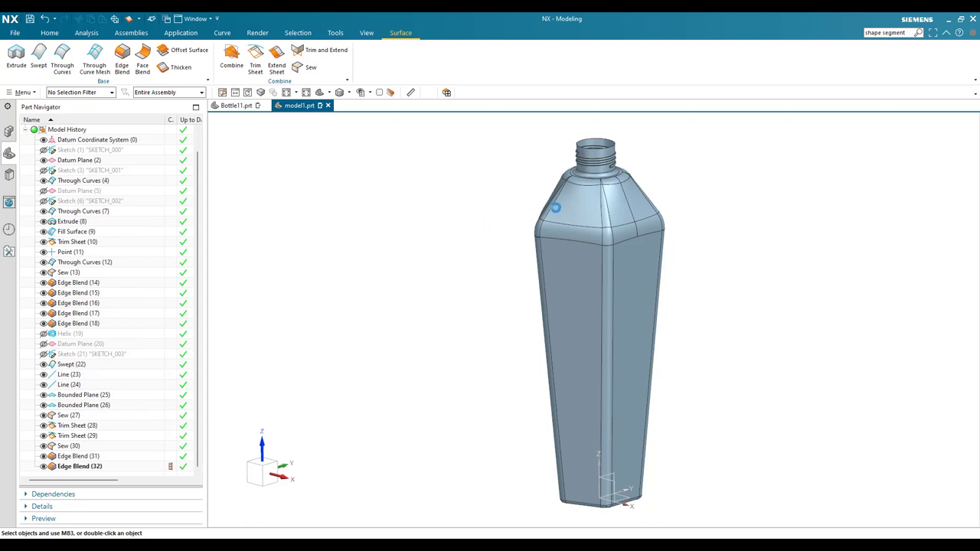
scroll(578, 185, up, 2)
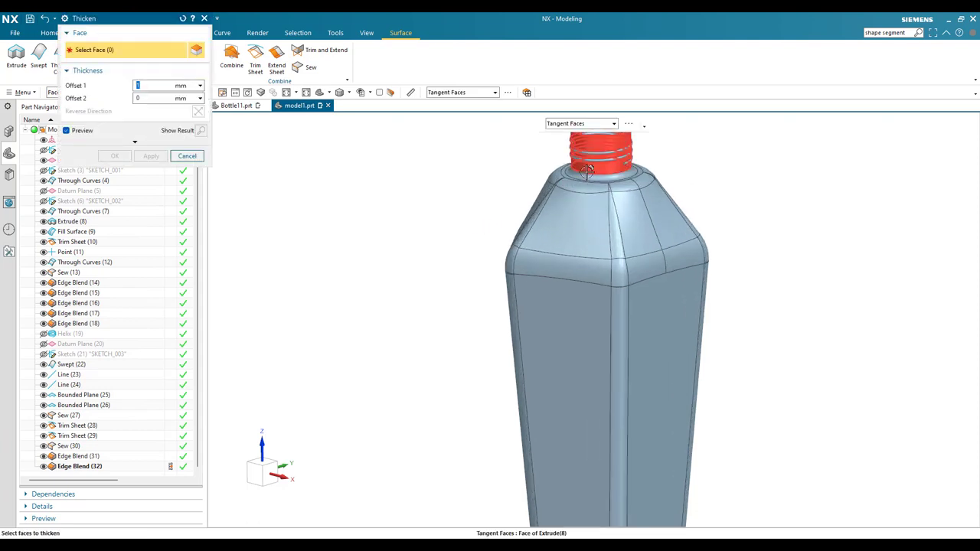
click(554, 201)
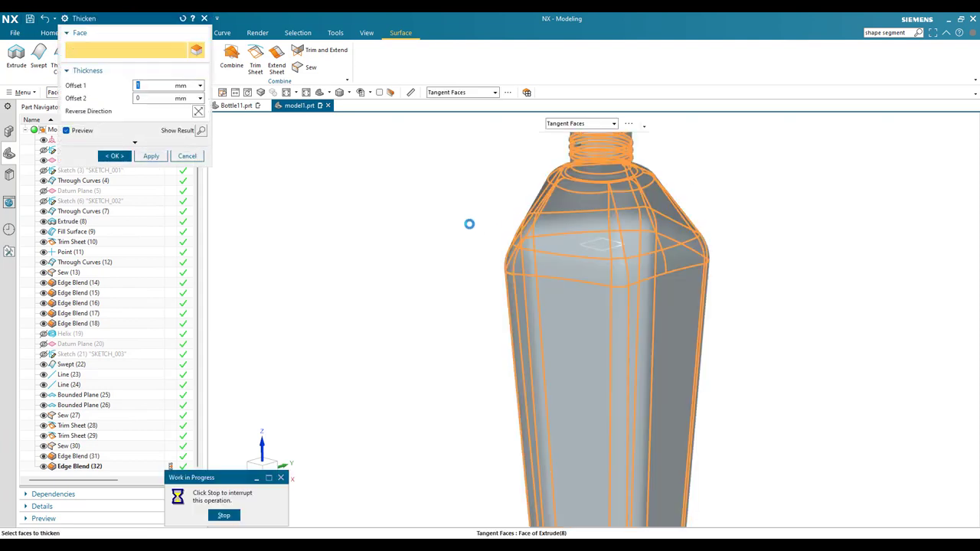
scroll(468, 223, down, 2)
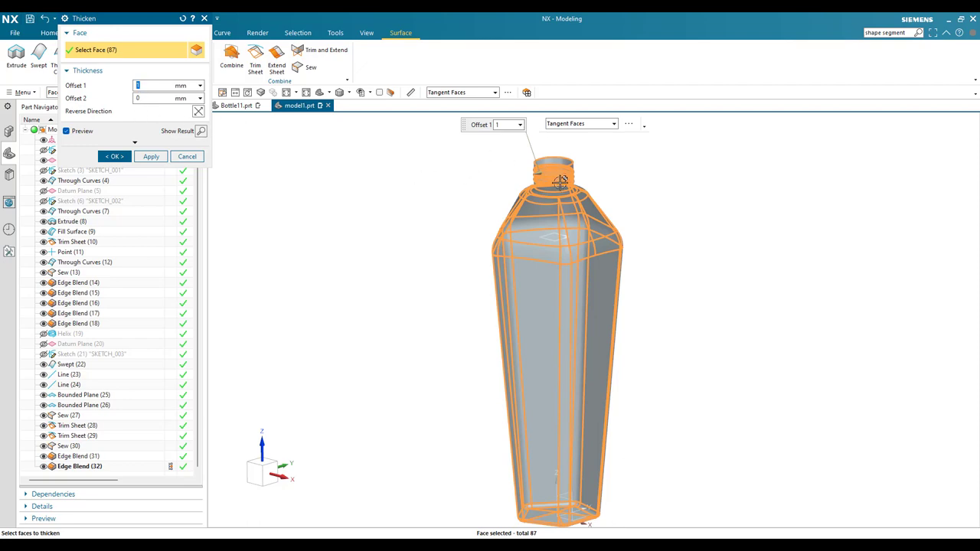
scroll(561, 181, up, 5)
scroll(481, 188, down, 5)
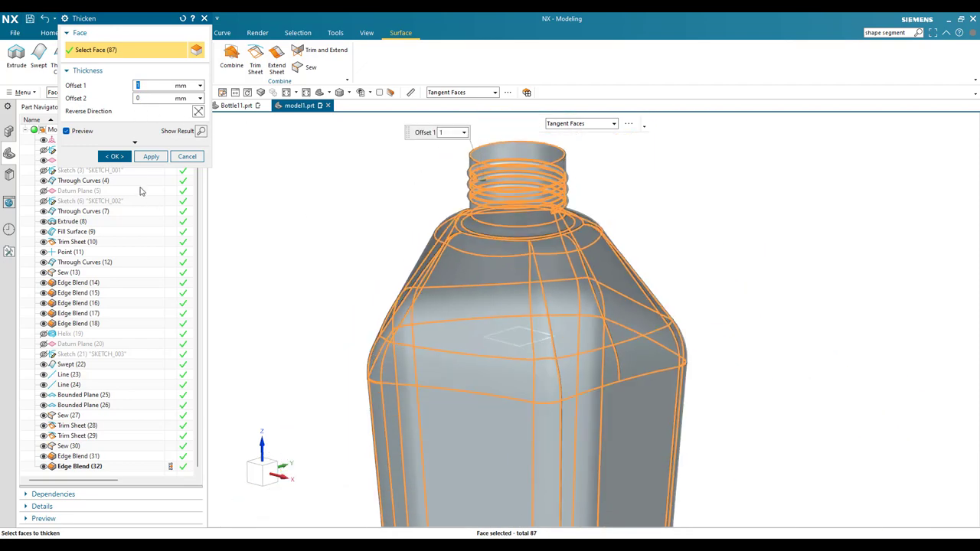
click(115, 157)
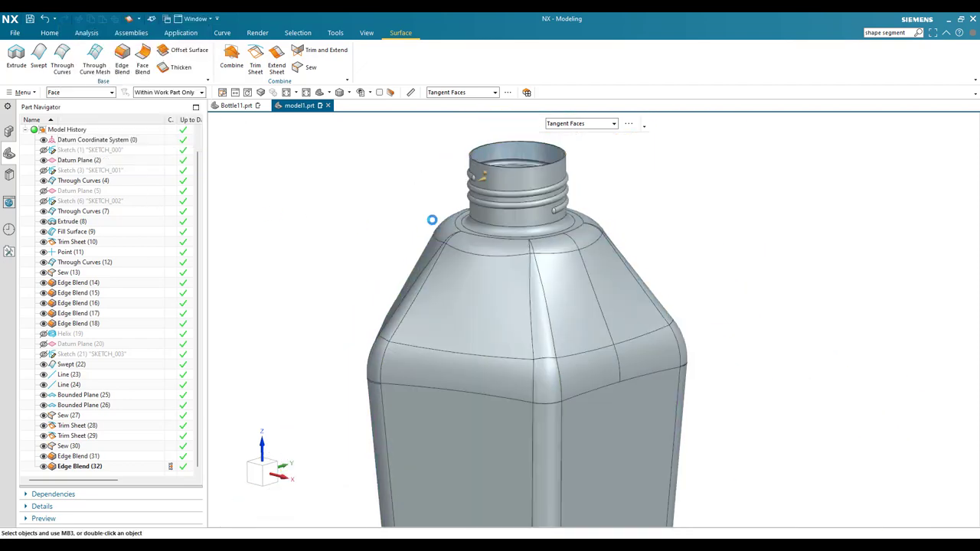
- Hide all facet bodies and sheet bodies in the part
scroll(545, 133, up, 5)
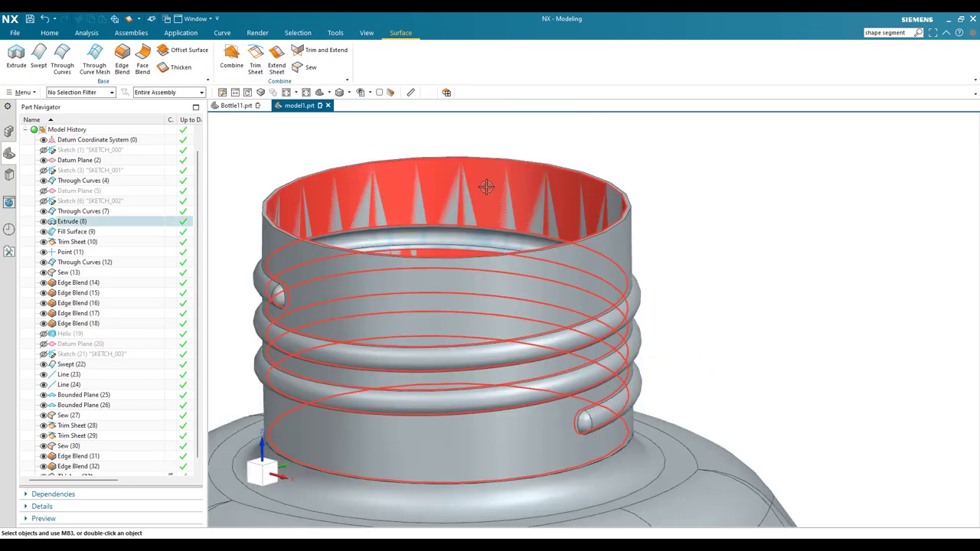
scroll(615, 155, down, 3)
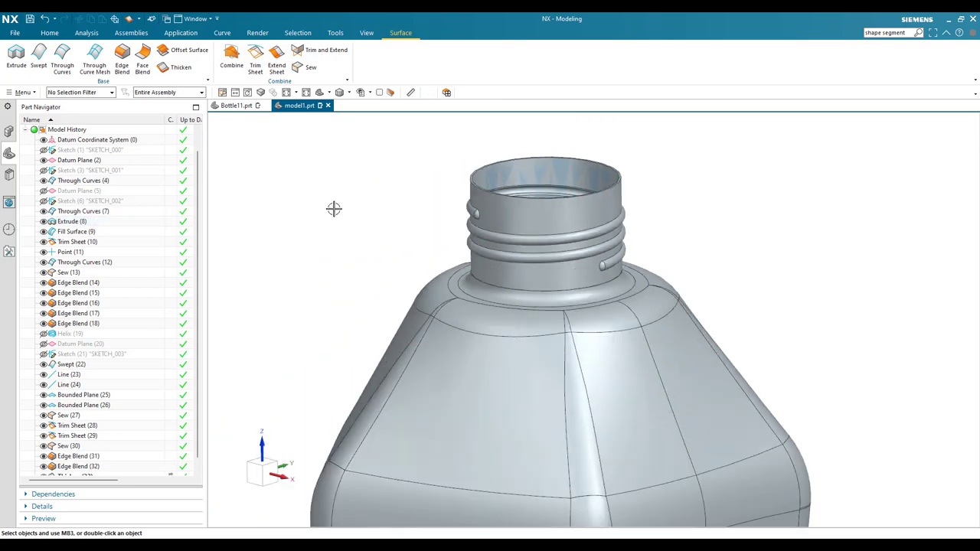
key(ctrl+w)
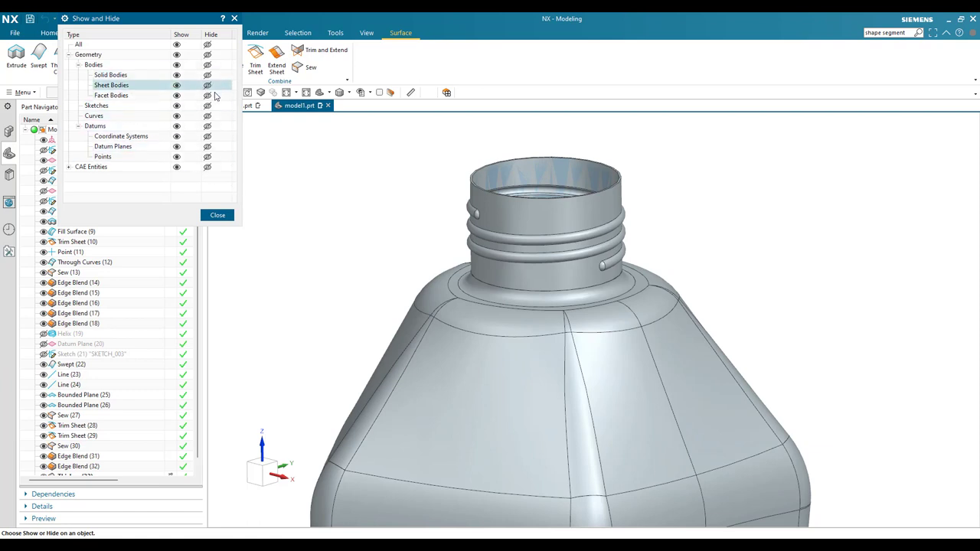
click(206, 98)
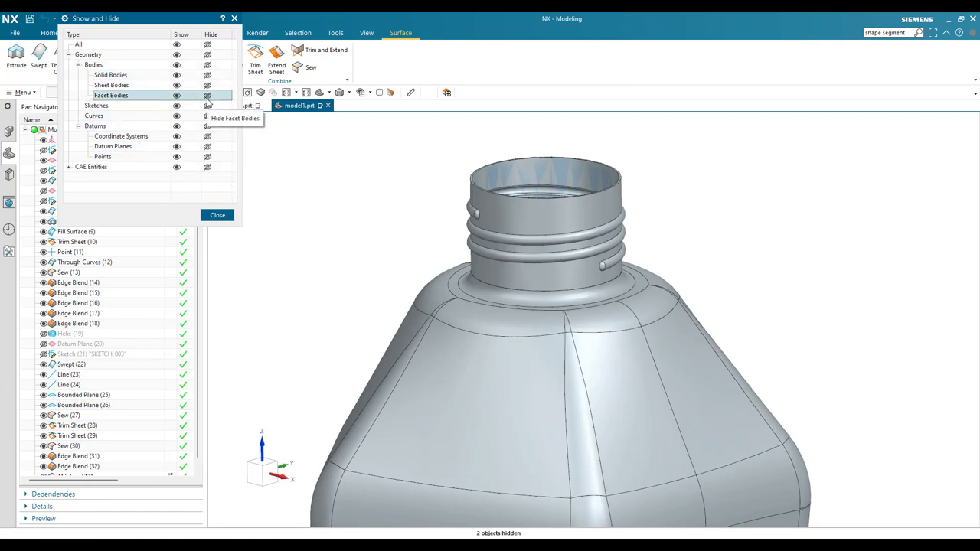
click(207, 87)
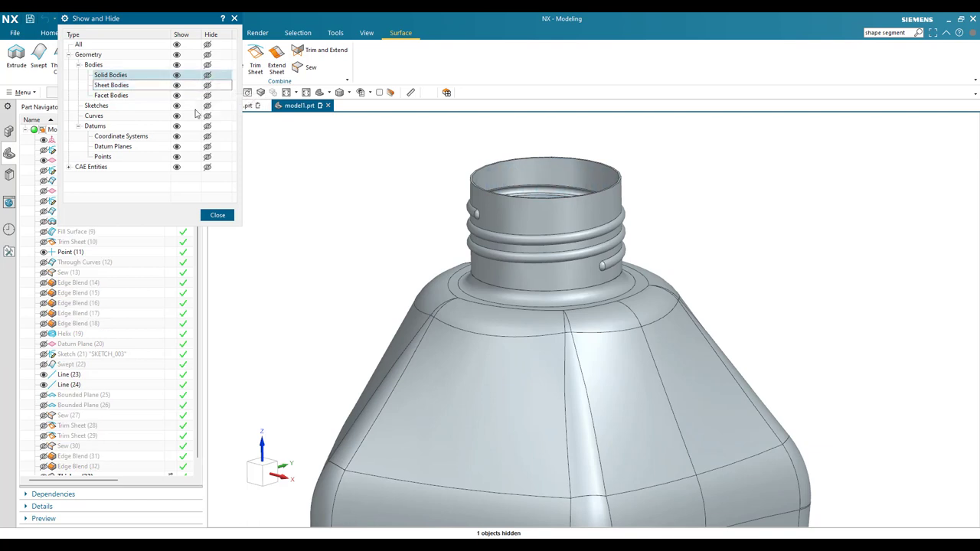
click(217, 215)
- Examine the thickened bottle's neck opening, thread and shoulders
key(ctrl+f)
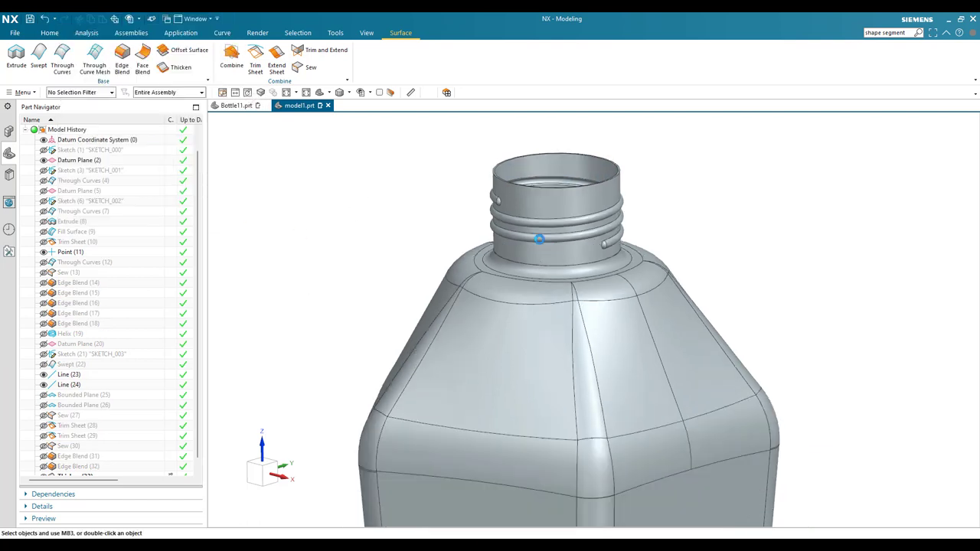
scroll(560, 291, up, 3)
scroll(490, 298, down, 3)
scroll(526, 195, up, 3)
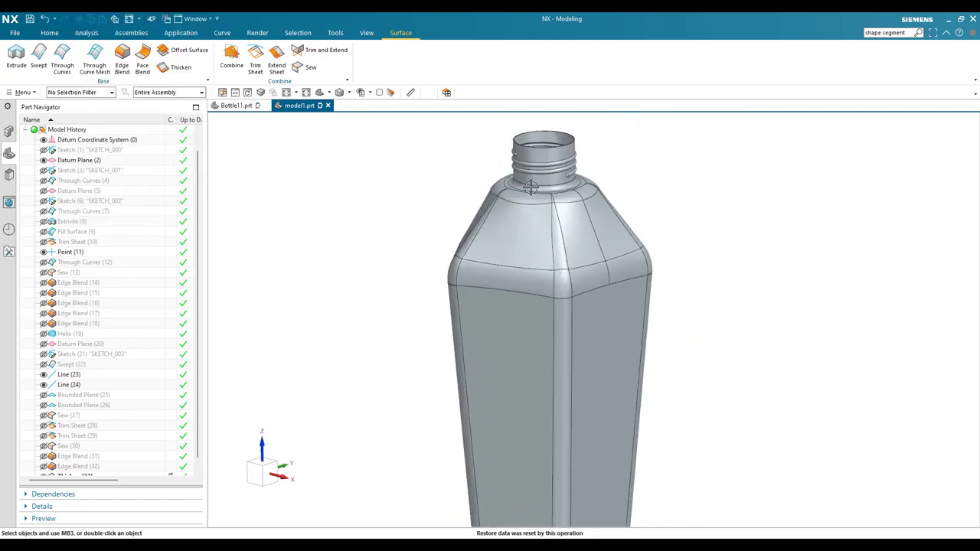
scroll(525, 195, up, 1)
scroll(521, 241, down, 2)
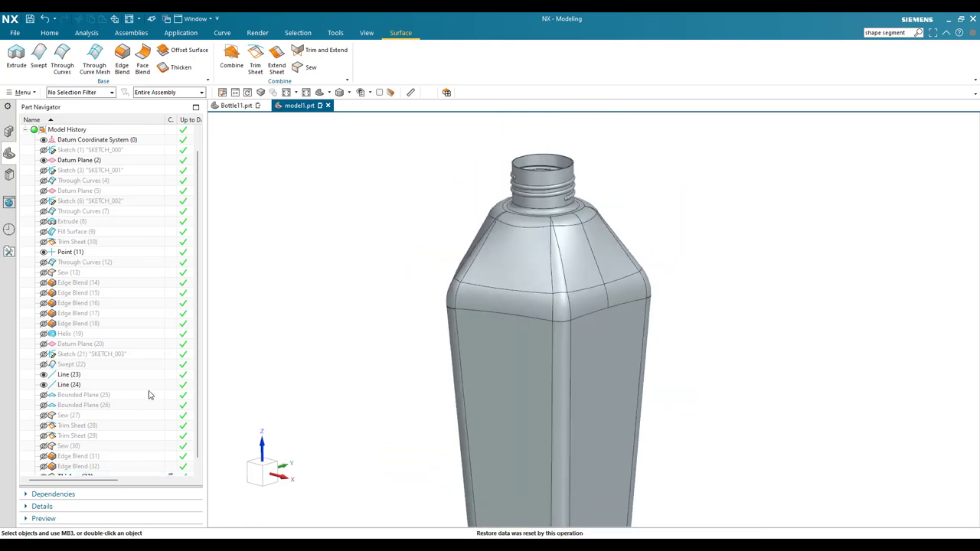
scroll(108, 356, down, 1)
middle_drag(429, 205, 443, 219)
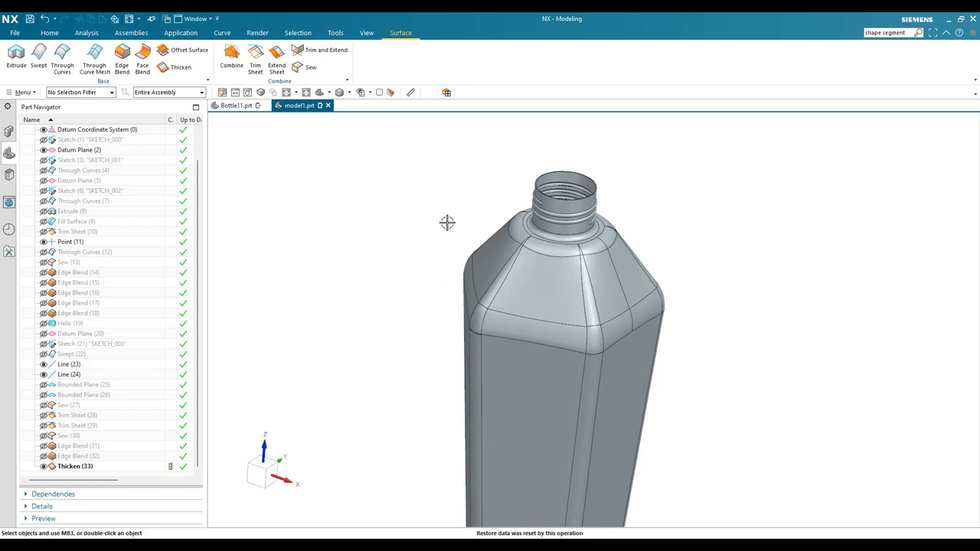